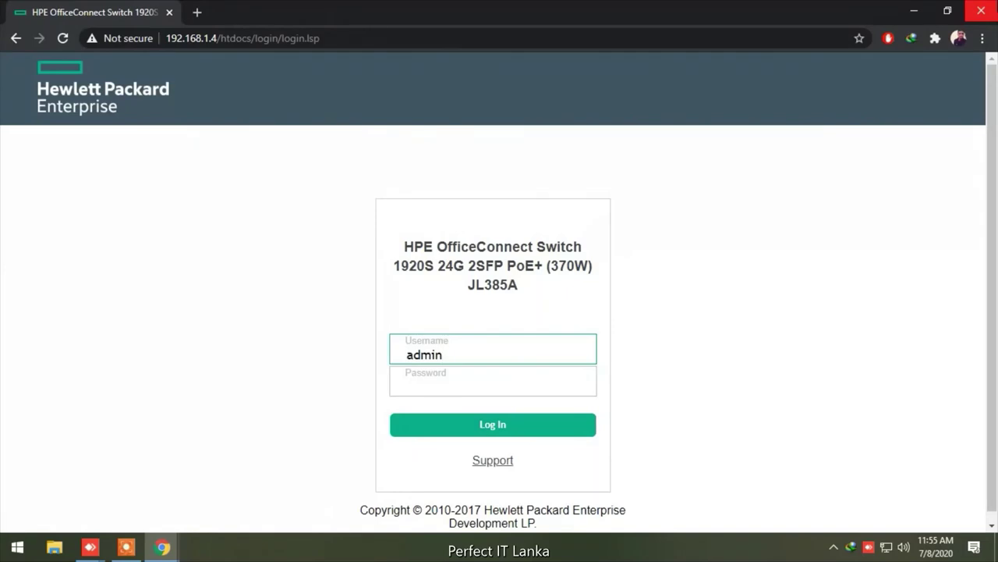
Log in to the switch and scroll through the Dashboard's system and device information
{"action": "left_click", "coordinate": [505, 435]}
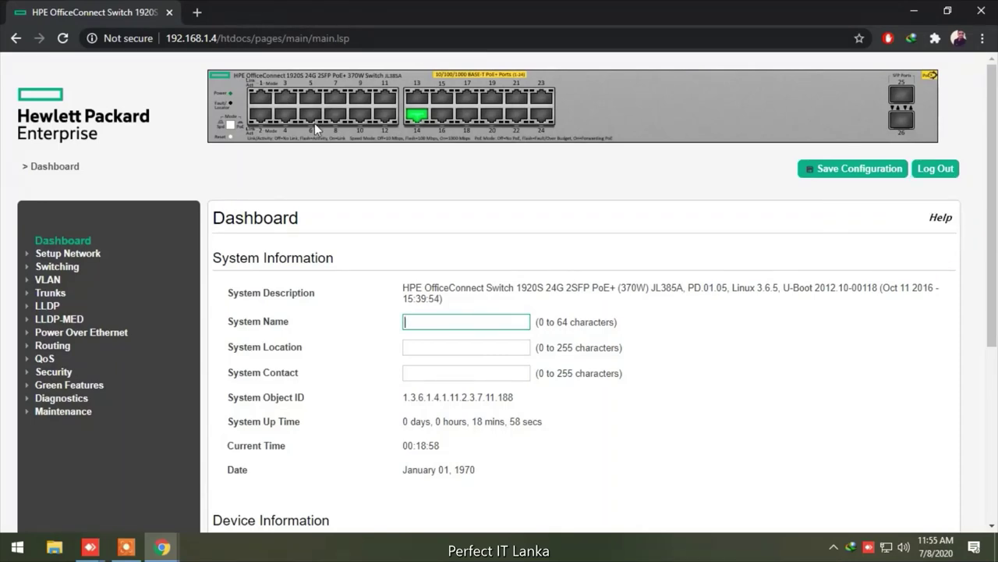
{"action": "scroll", "coordinate": [751, 359], "scroll_direction": "down", "scroll_amount": 1}
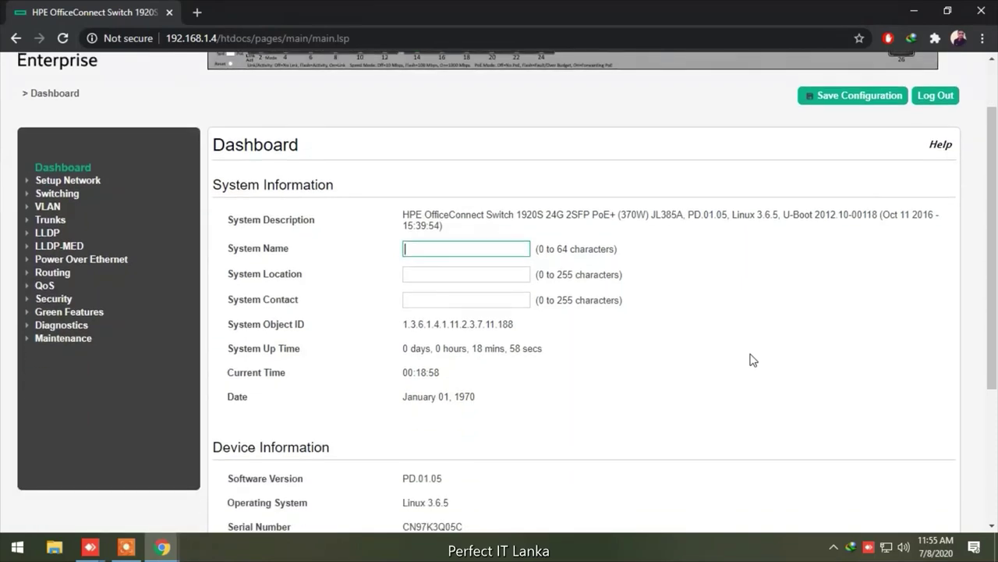
{"action": "scroll", "coordinate": [751, 359], "scroll_direction": "down", "scroll_amount": 1}
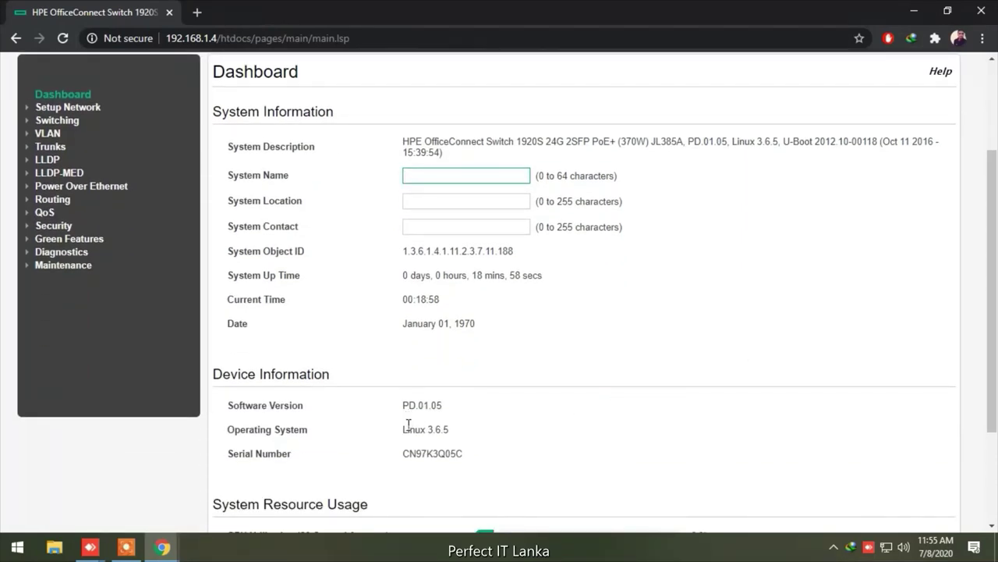
{"action": "scroll", "coordinate": [682, 429], "scroll_direction": "up", "scroll_amount": 2}
{"action": "scroll", "coordinate": [673, 411], "scroll_direction": "down", "scroll_amount": 3}
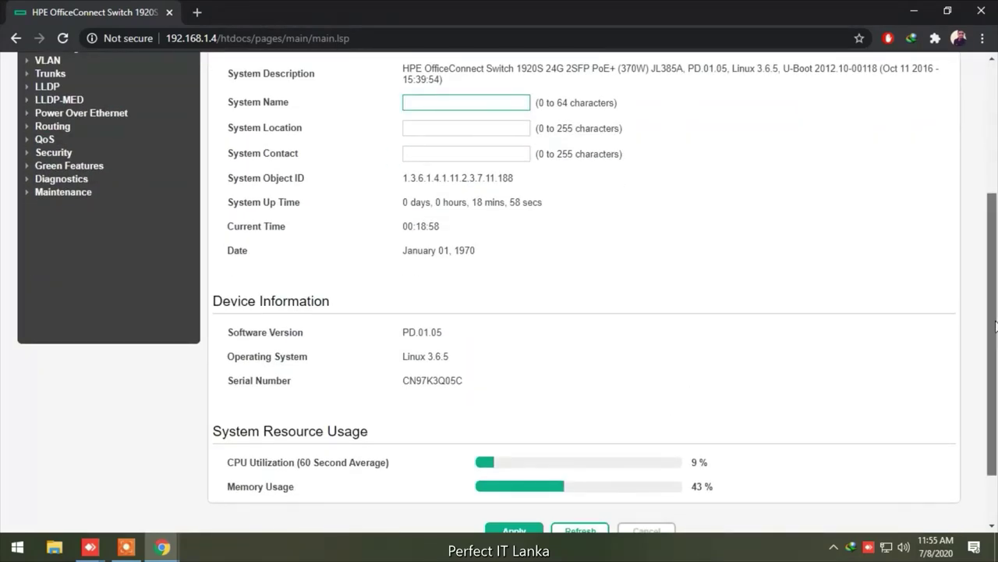
{"action": "scroll", "coordinate": [977, 343], "scroll_direction": "down", "scroll_amount": 1}
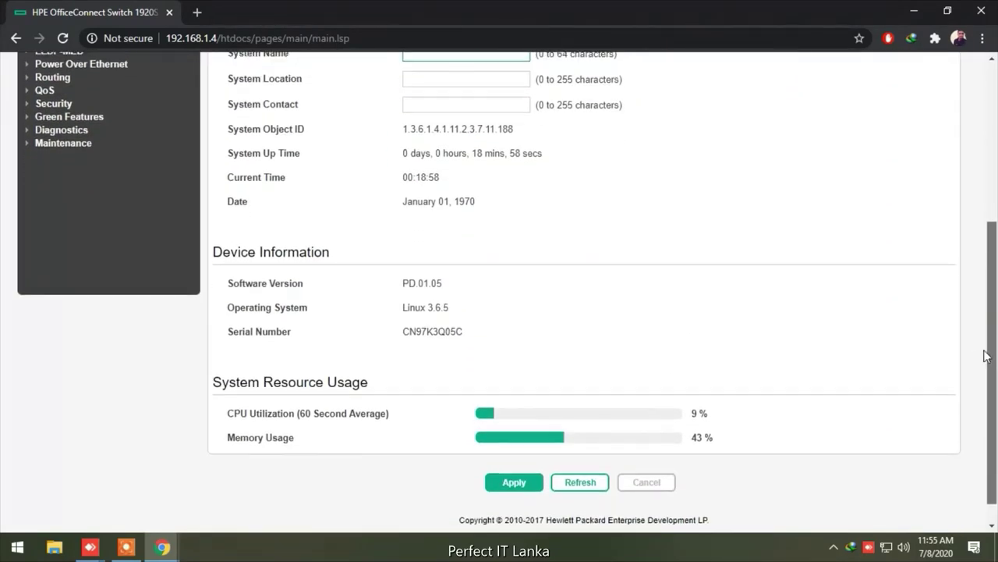
{"action": "scroll", "coordinate": [980, 358], "scroll_direction": "up", "scroll_amount": 4}
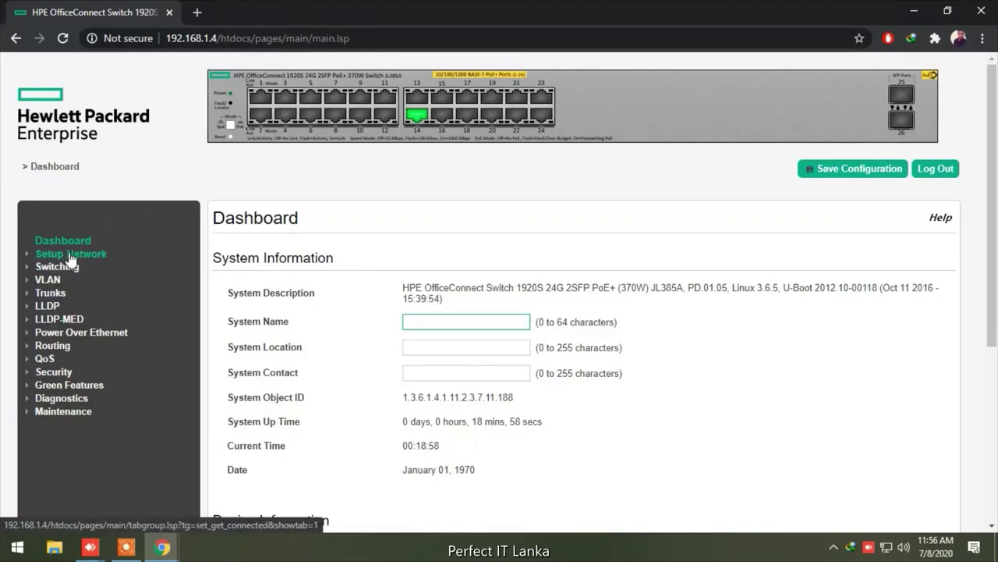
{"action": "left_click", "coordinate": [69, 255]}
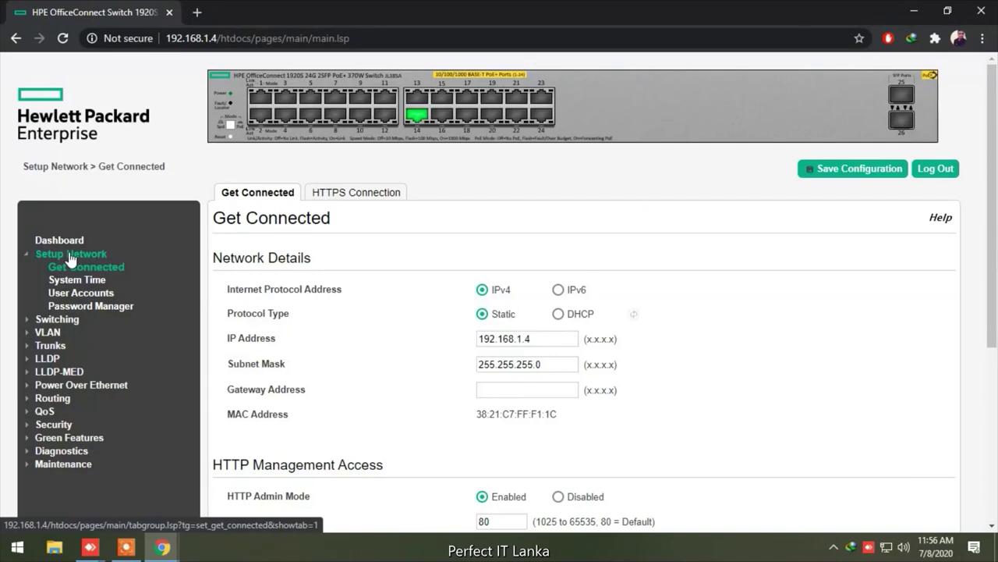
Review the Get Connected settings, keeping the management VLAN ID at 1
{"action": "scroll", "coordinate": [646, 330], "scroll_direction": "down", "scroll_amount": 4}
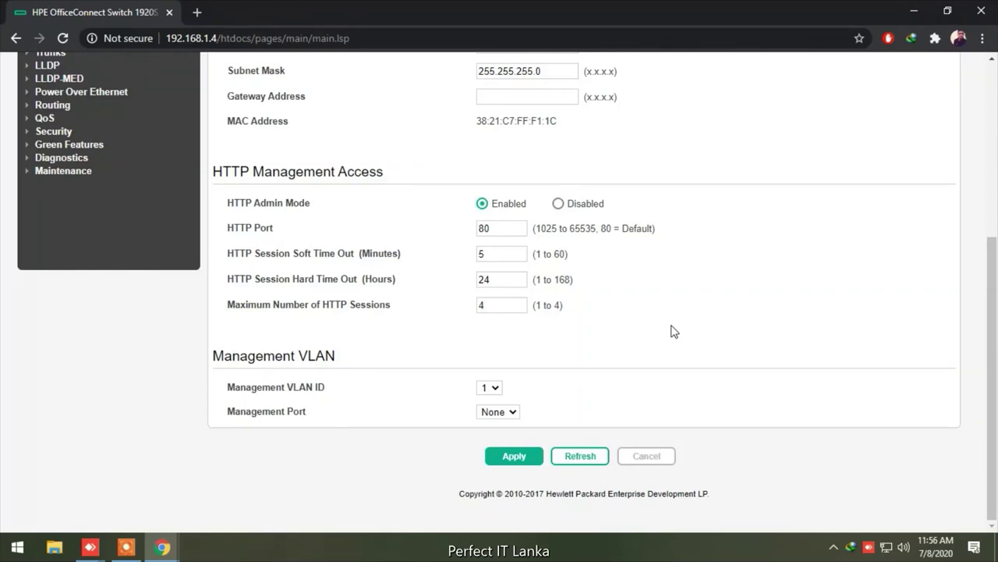
{"action": "scroll", "coordinate": [674, 332], "scroll_direction": "up", "scroll_amount": 1}
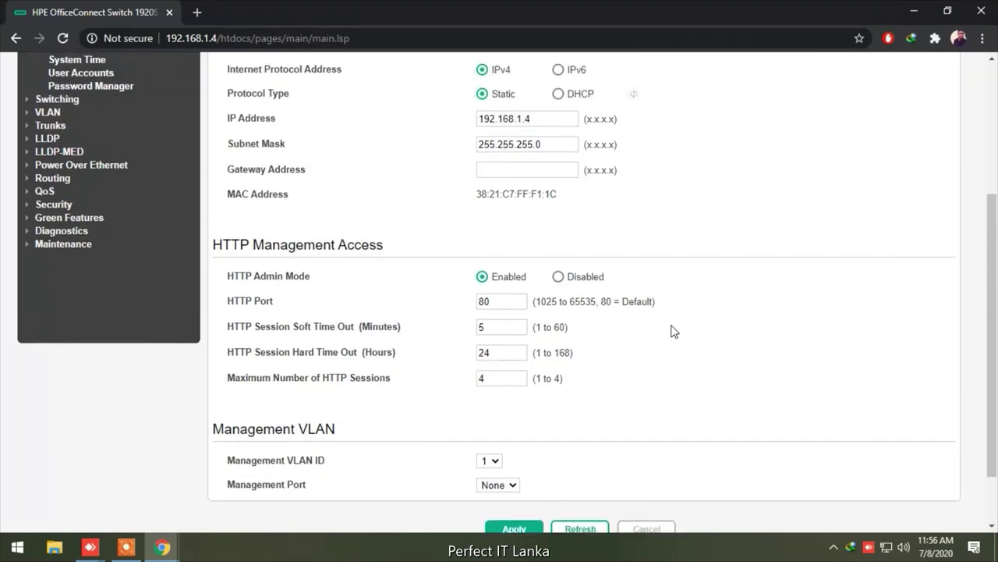
{"action": "left_click", "coordinate": [496, 462]}
{"action": "left_click", "coordinate": [495, 462]}
Add VLAN 110 and then VLAN 101 on the VLAN Configuration page
{"action": "left_click", "coordinate": [50, 114]}
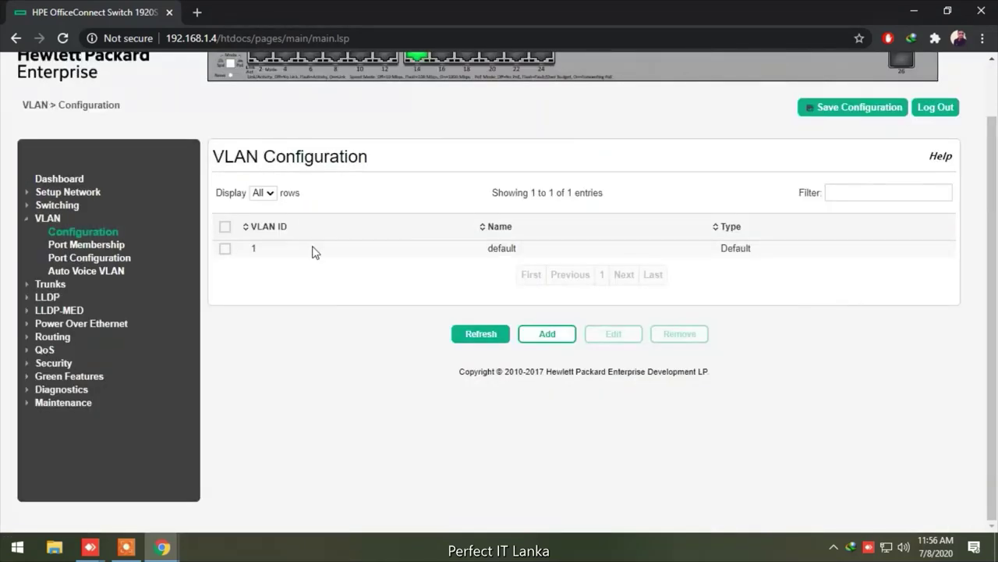
{"action": "left_click", "coordinate": [542, 338]}
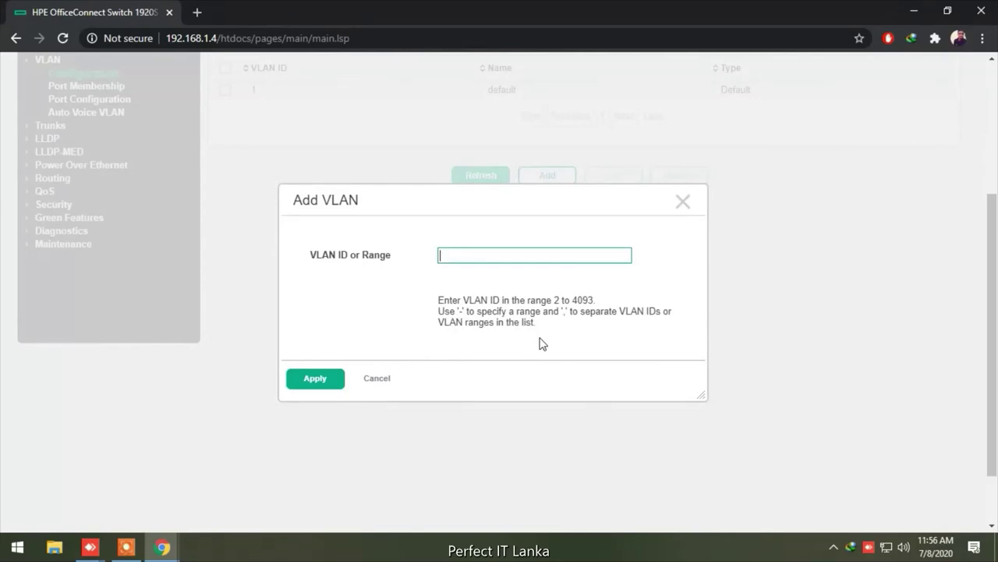
{"action": "type", "text": "110"}
{"action": "left_click", "coordinate": [320, 379]}
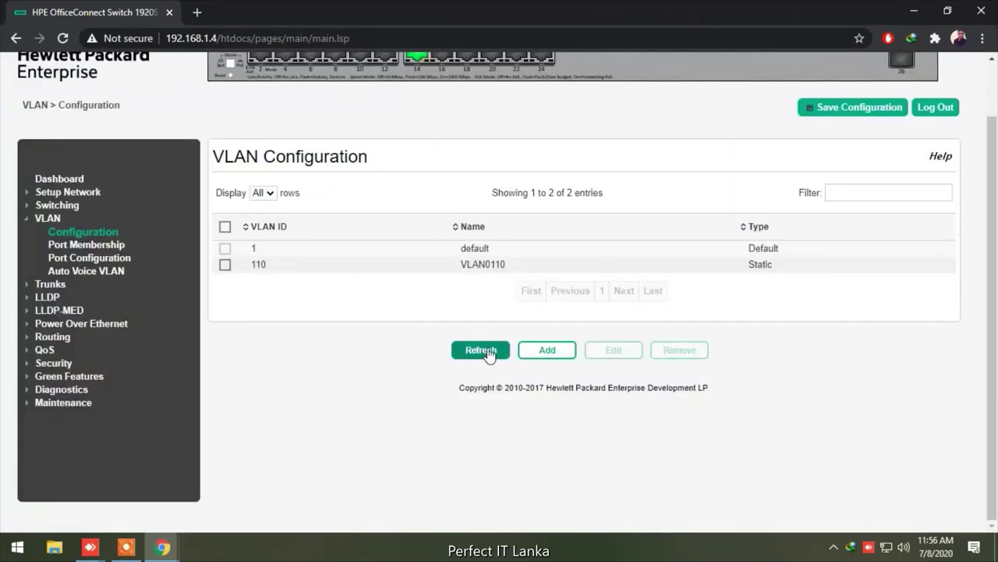
{"action": "left_click", "coordinate": [548, 355]}
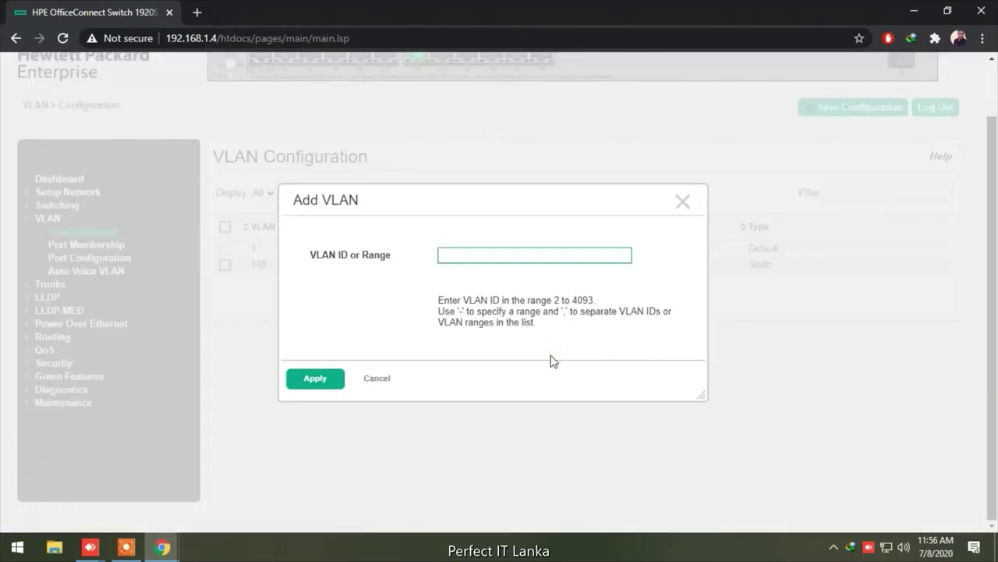
{"action": "type", "text": "101"}
{"action": "left_click", "coordinate": [328, 380]}
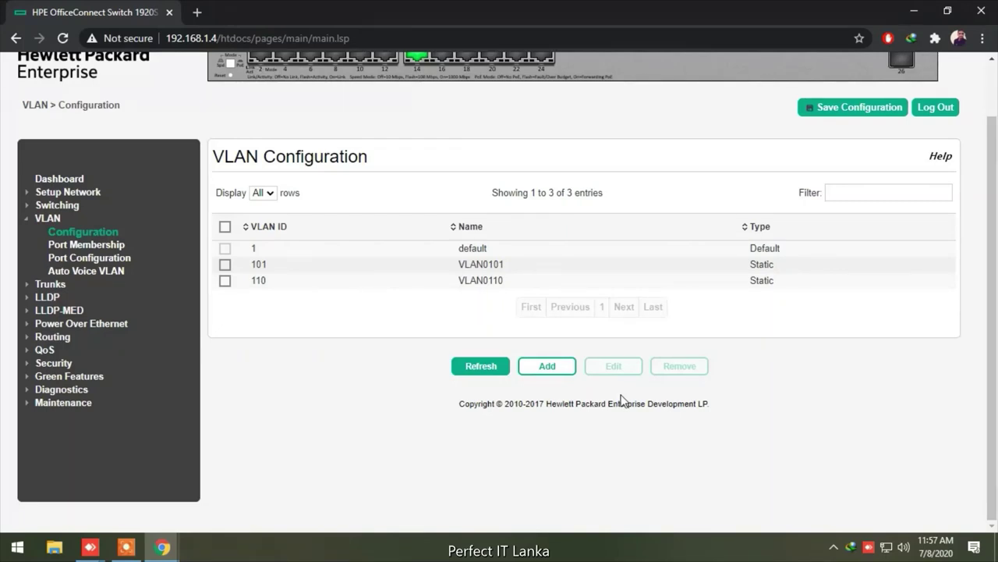
View VLAN Port Membership, then the Port Configuration table showing all interfaces on VLAN 1
{"action": "left_click", "coordinate": [109, 248]}
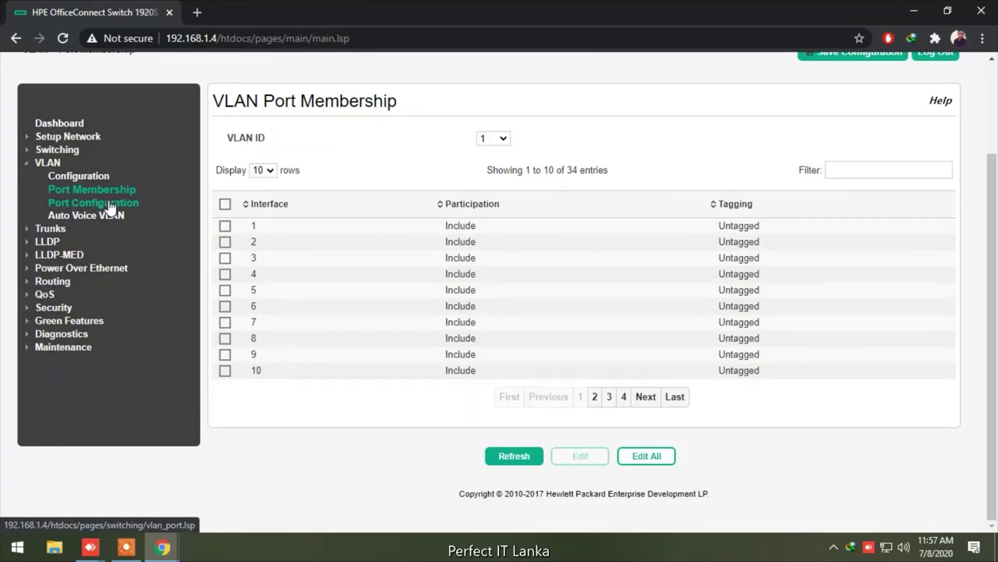
{"action": "left_click", "coordinate": [110, 204]}
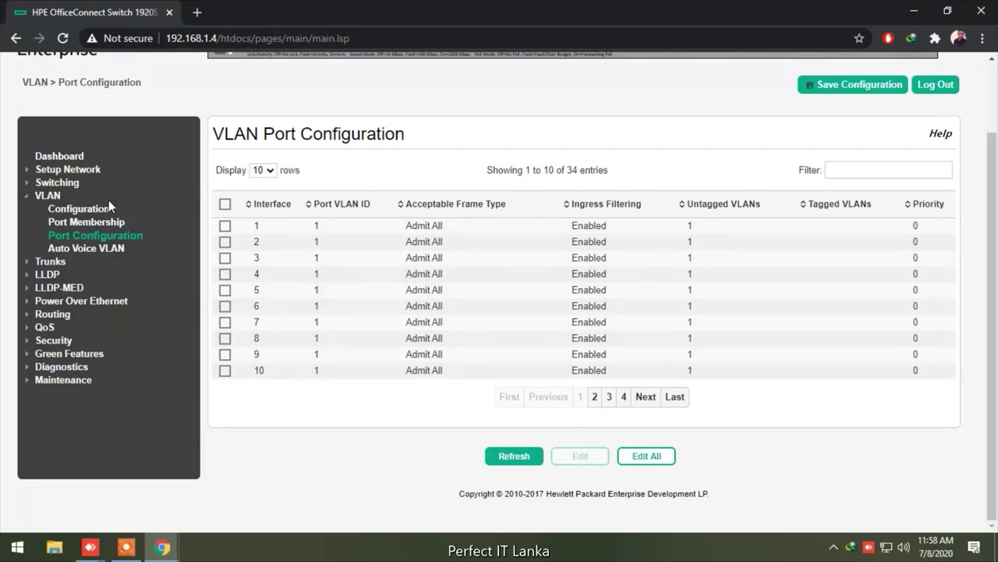
{"action": "left_click", "coordinate": [224, 227]}
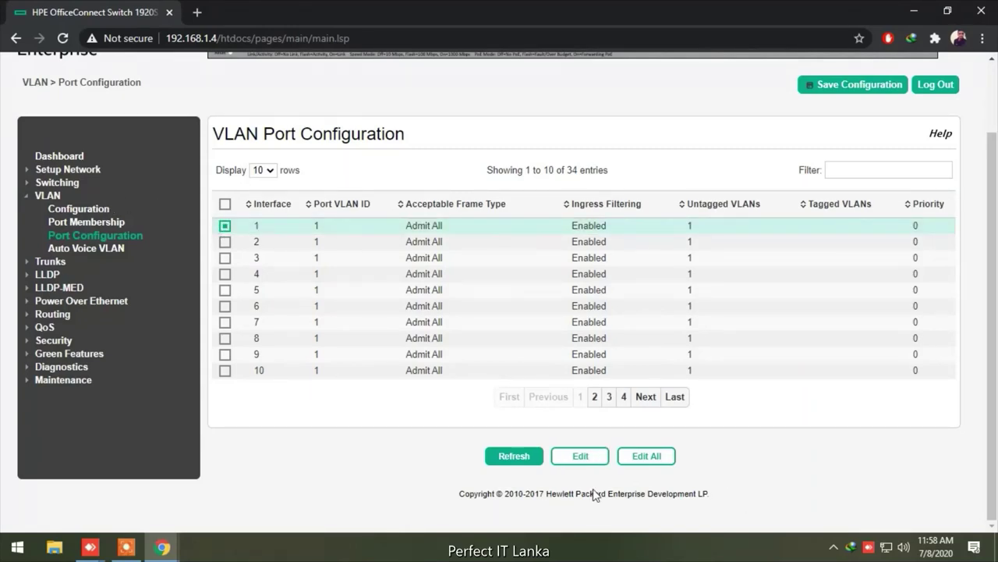
{"action": "left_click", "coordinate": [580, 457]}
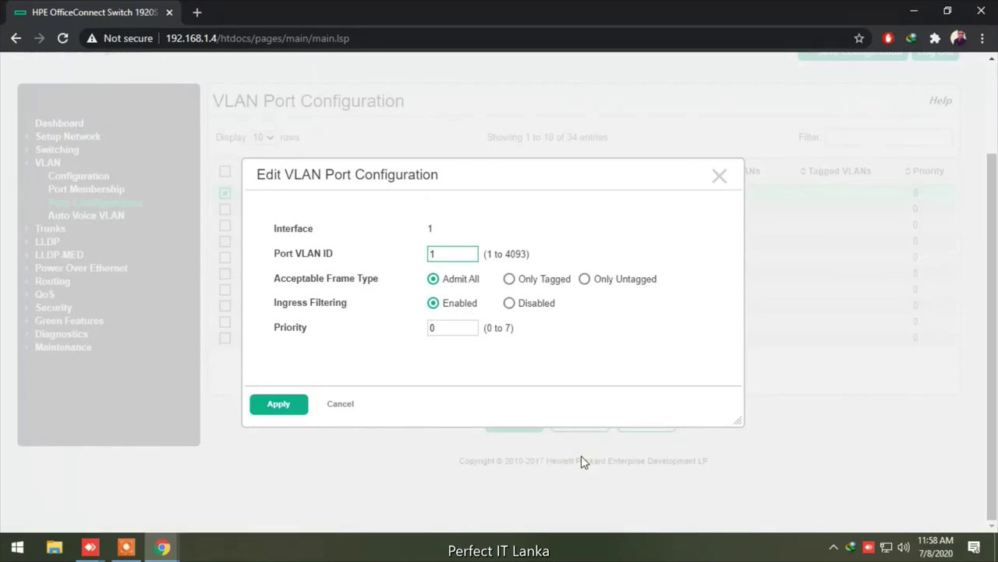
{"action": "left_click", "coordinate": [449, 254]}
{"action": "left_click", "coordinate": [340, 404]}
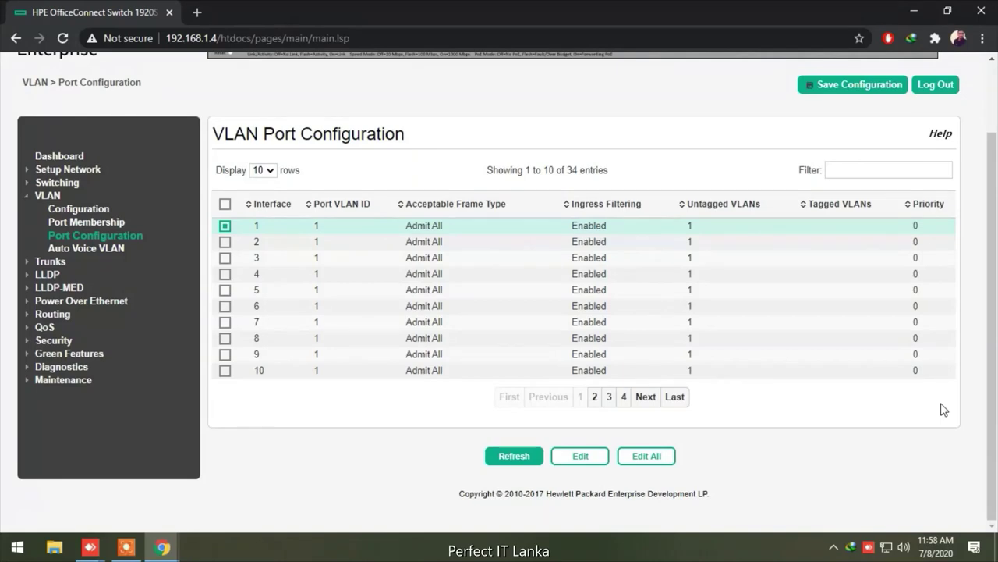
Revisit Get Connected and confirm the management VLAN ID stays at 1
{"action": "left_click", "coordinate": [67, 171]}
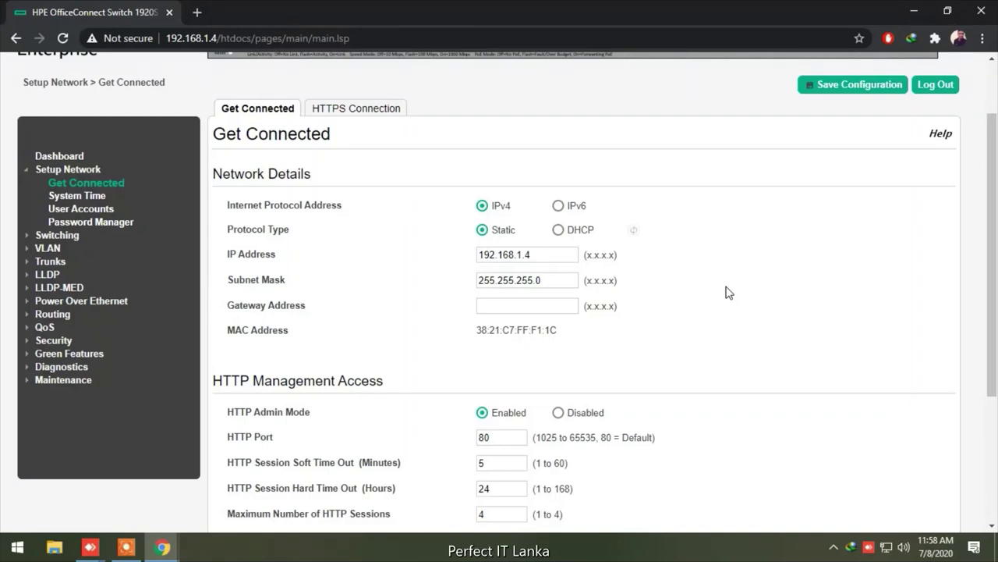
{"action": "scroll", "coordinate": [728, 292], "scroll_direction": "down", "scroll_amount": 2}
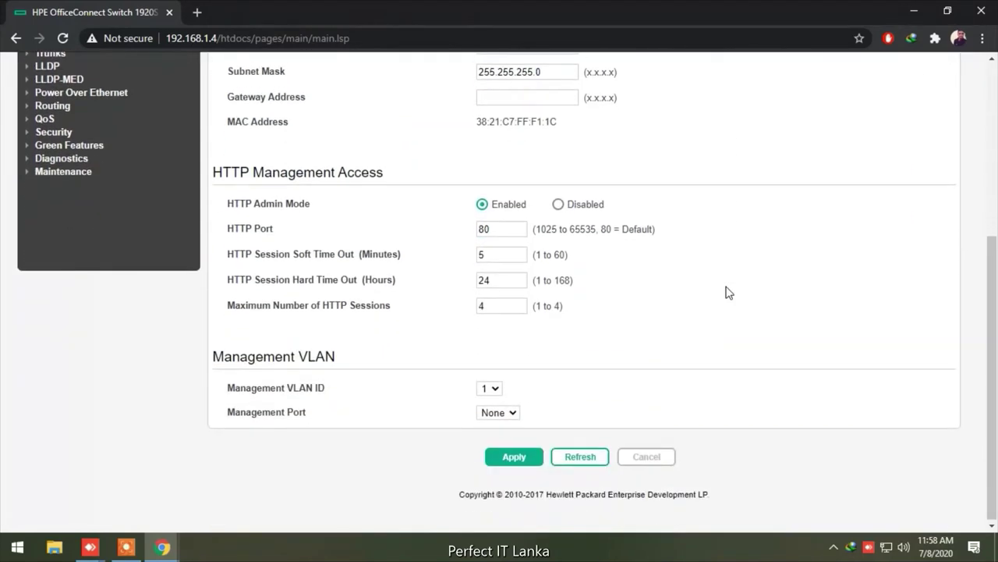
{"action": "scroll", "coordinate": [729, 293], "scroll_direction": "up", "scroll_amount": 1}
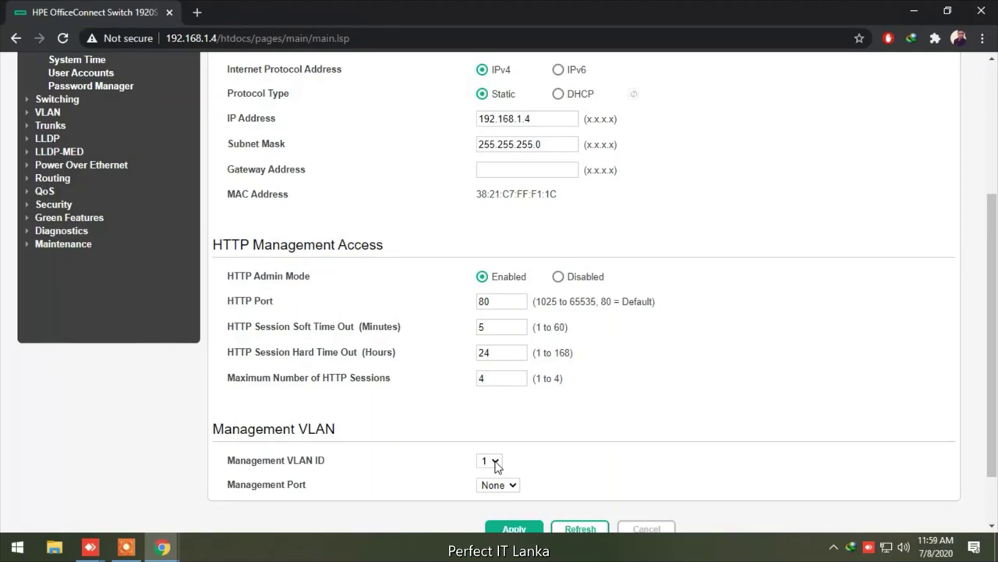
{"action": "left_click", "coordinate": [496, 465]}
{"action": "left_click", "coordinate": [496, 465]}
{"action": "scroll", "coordinate": [646, 437], "scroll_direction": "down", "scroll_amount": 1}
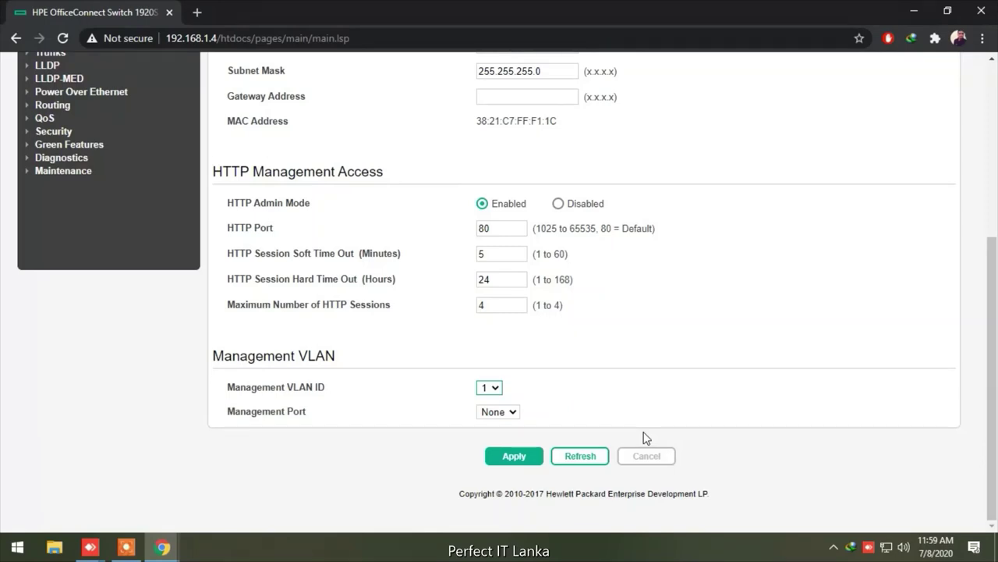
{"action": "scroll", "coordinate": [646, 438], "scroll_direction": "up", "scroll_amount": 4}
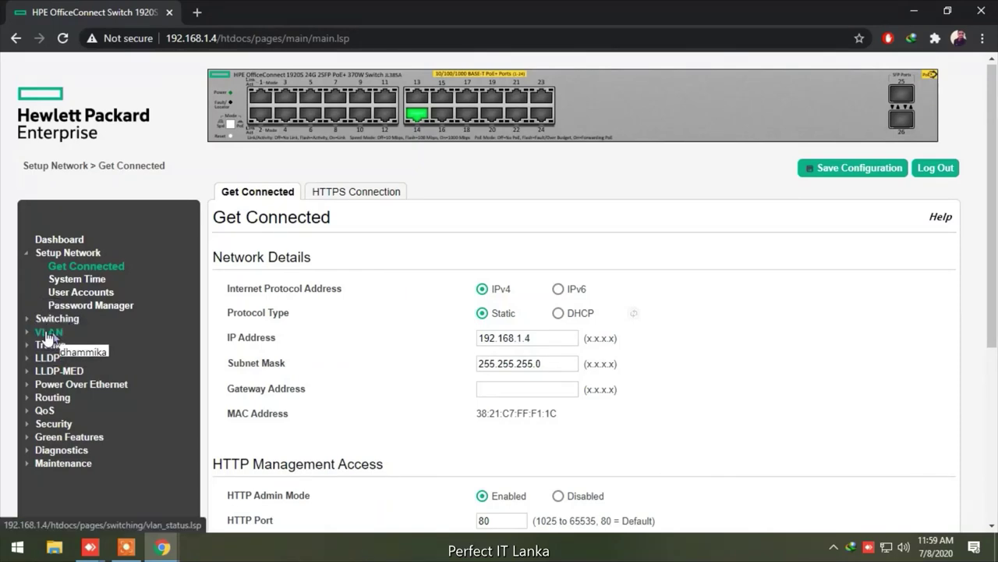
View the VLAN Configuration list, then the Trunk Configuration page listing TRK1–TRK8
{"action": "left_click", "coordinate": [49, 336]}
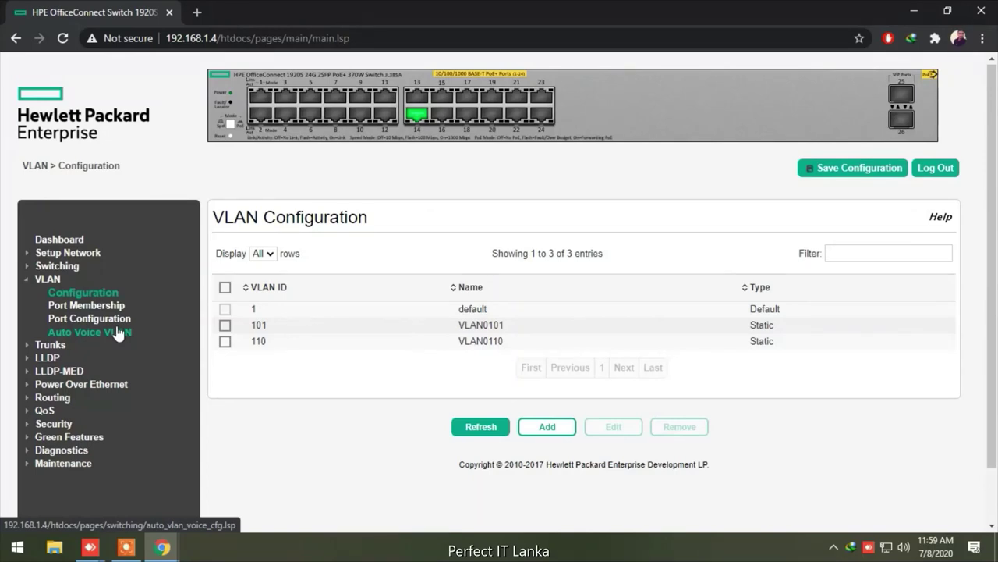
{"action": "left_click", "coordinate": [57, 346]}
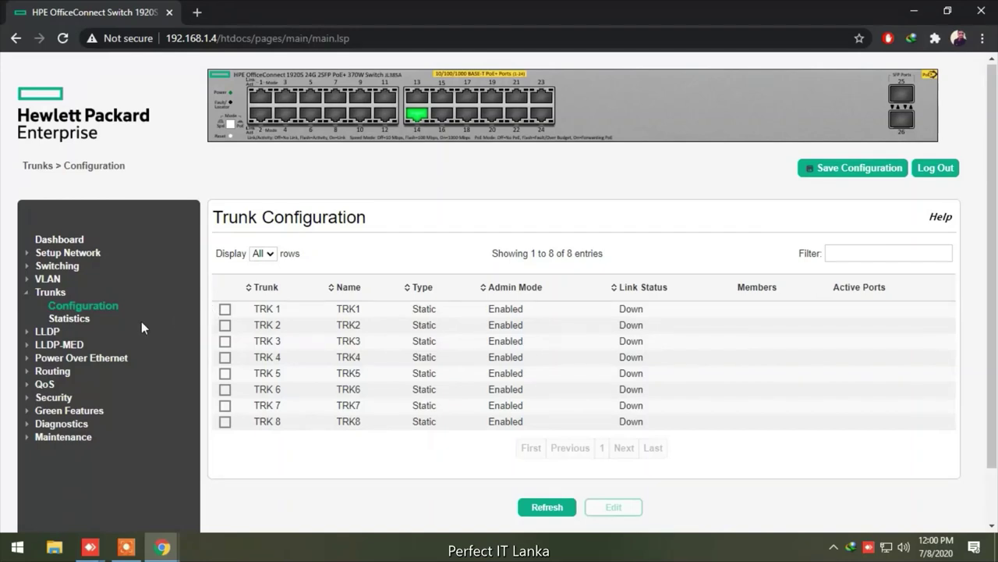
Show Port Status entries 11–20, where interface 14 is up at 100 Mbps full duplex
{"action": "left_click", "coordinate": [70, 266]}
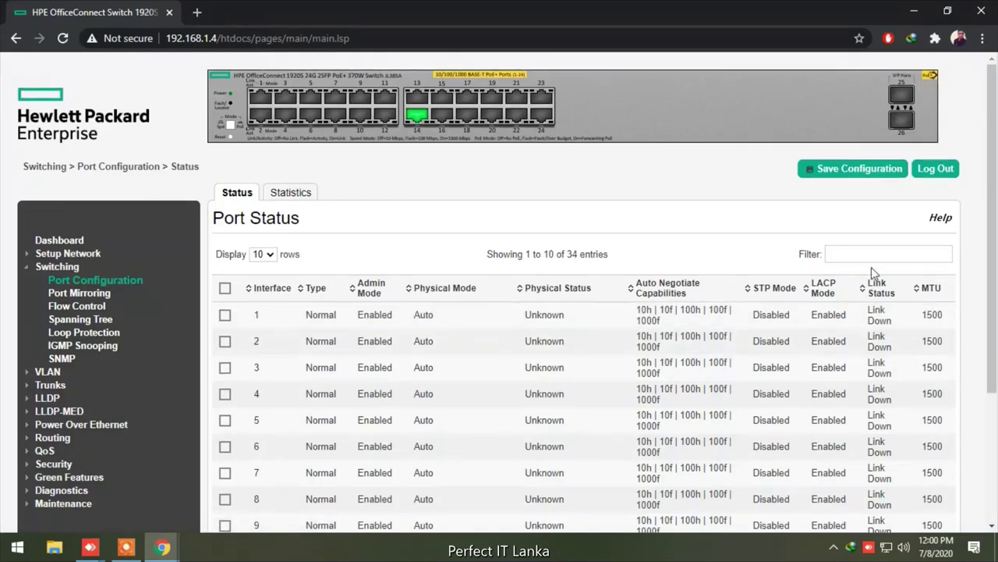
{"action": "scroll", "coordinate": [884, 256], "scroll_direction": "down", "scroll_amount": 1}
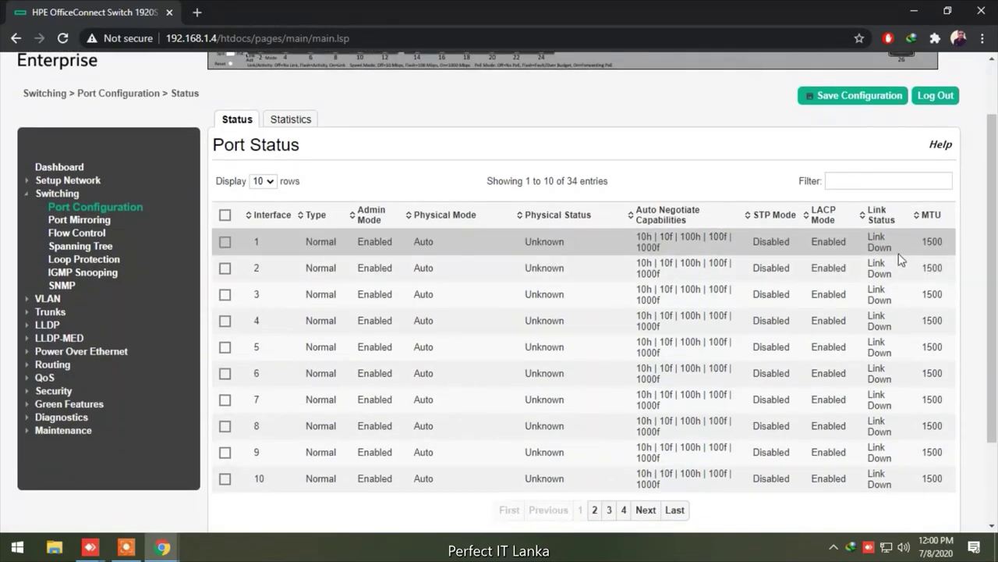
{"action": "left_click", "coordinate": [595, 512]}
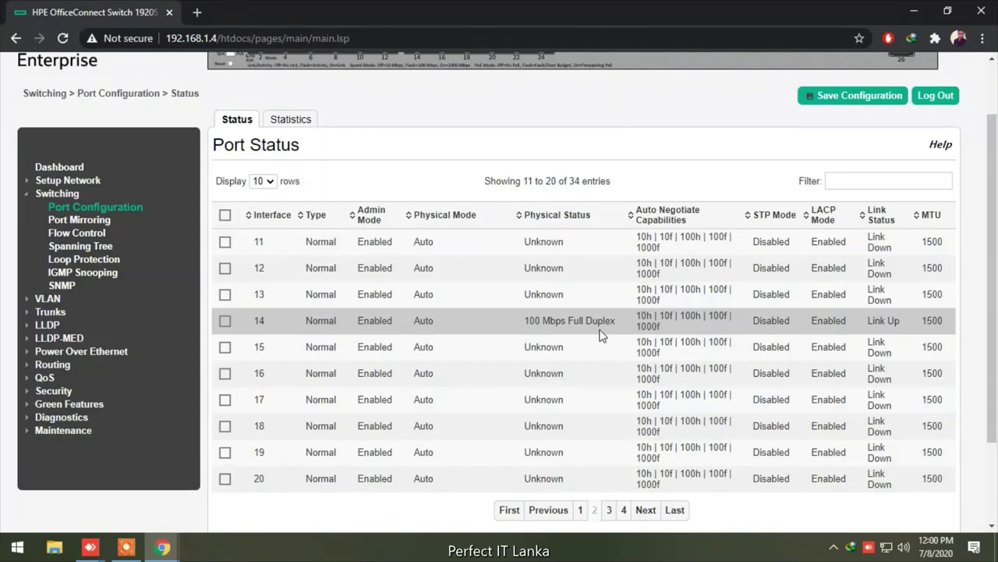
{"action": "scroll", "coordinate": [599, 335], "scroll_direction": "down", "scroll_amount": 2}
{"action": "scroll", "coordinate": [599, 335], "scroll_direction": "up", "scroll_amount": 1}
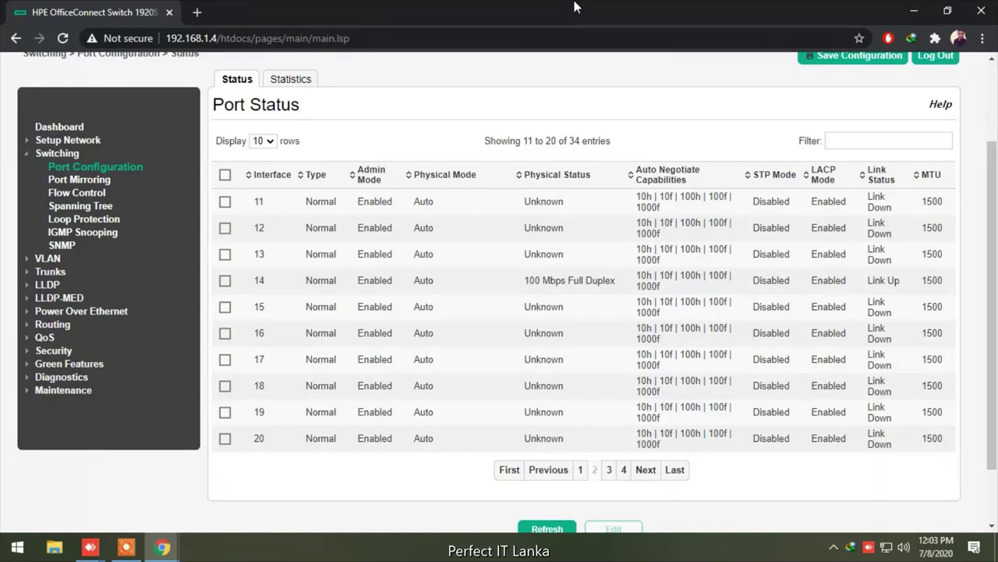
{"action": "right_click", "coordinate": [894, 548]}
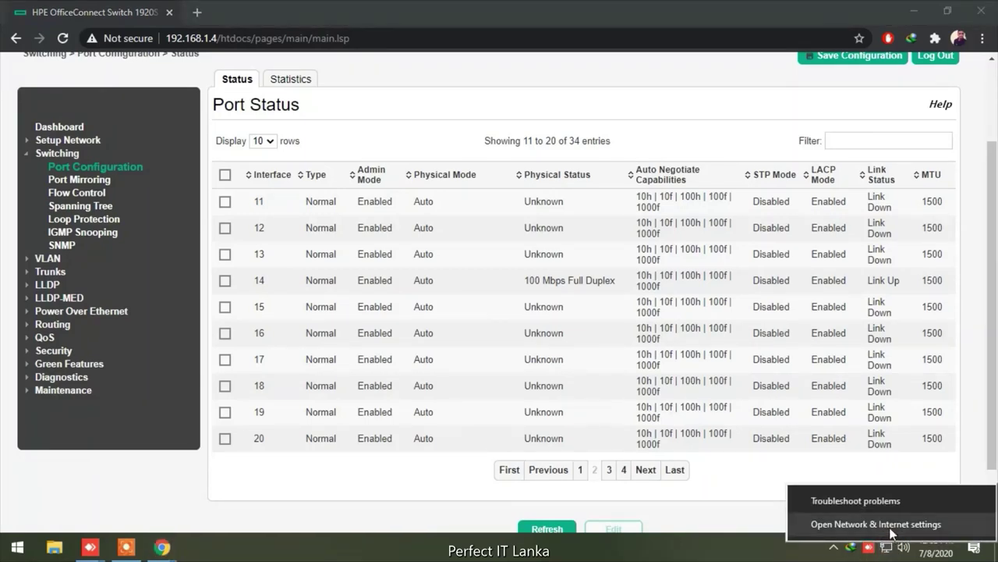
Open the Ethernet adapter's IPv4 properties (static 192.168.1.51, gateway 192.168.1.1) and Advanced settings
{"action": "left_click", "coordinate": [876, 524]}
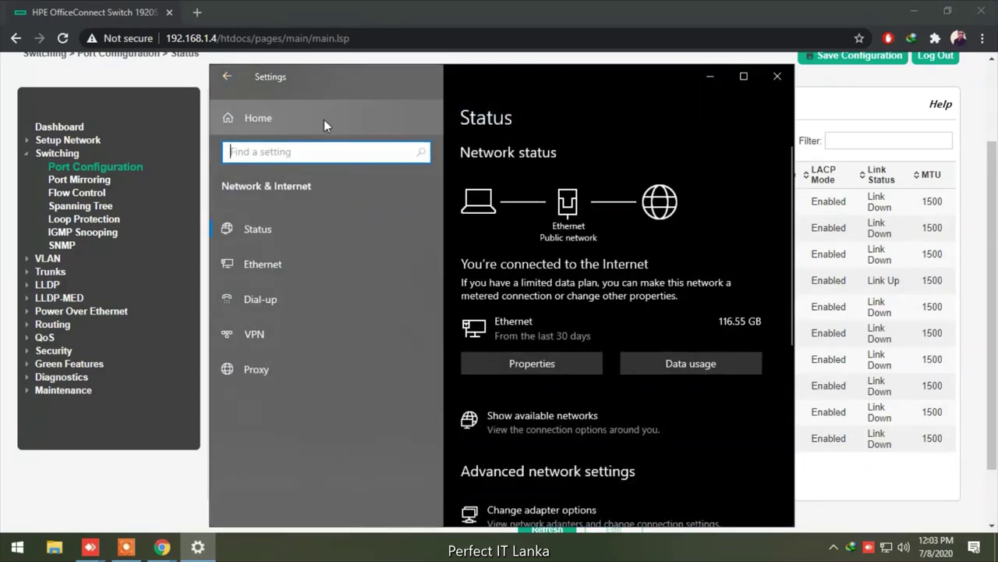
{"action": "left_click", "coordinate": [271, 263]}
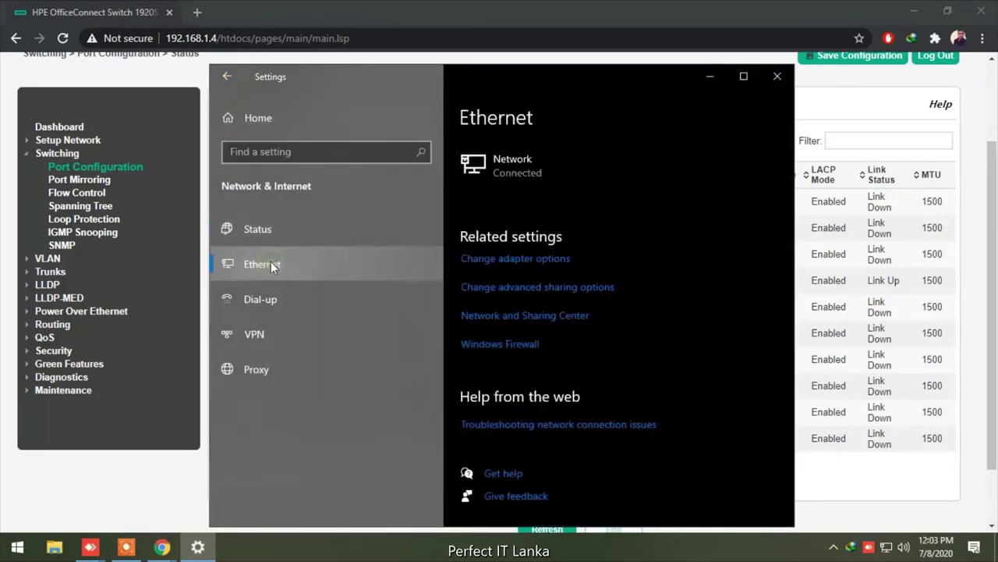
{"action": "left_click", "coordinate": [490, 264]}
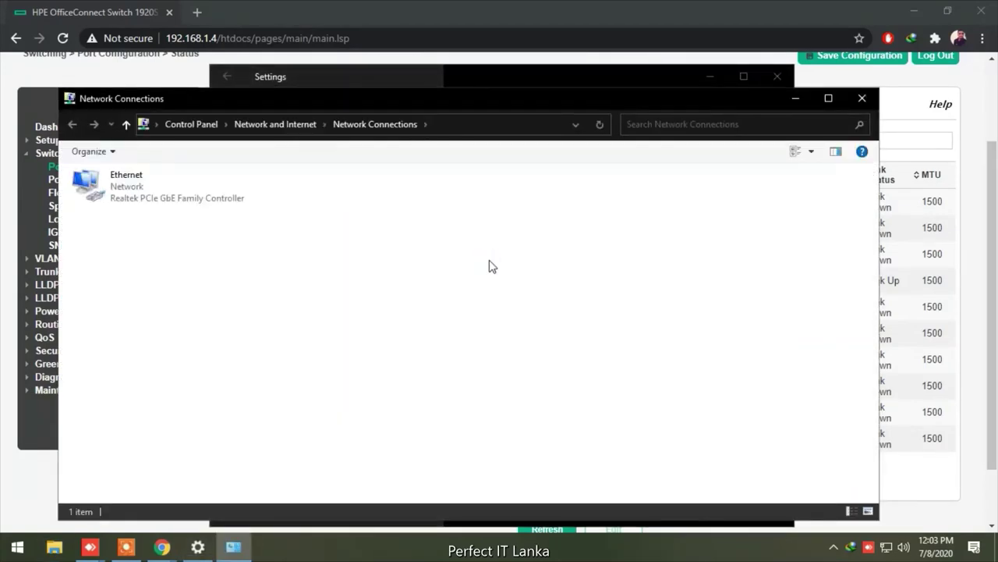
{"action": "double_click", "coordinate": [126, 196]}
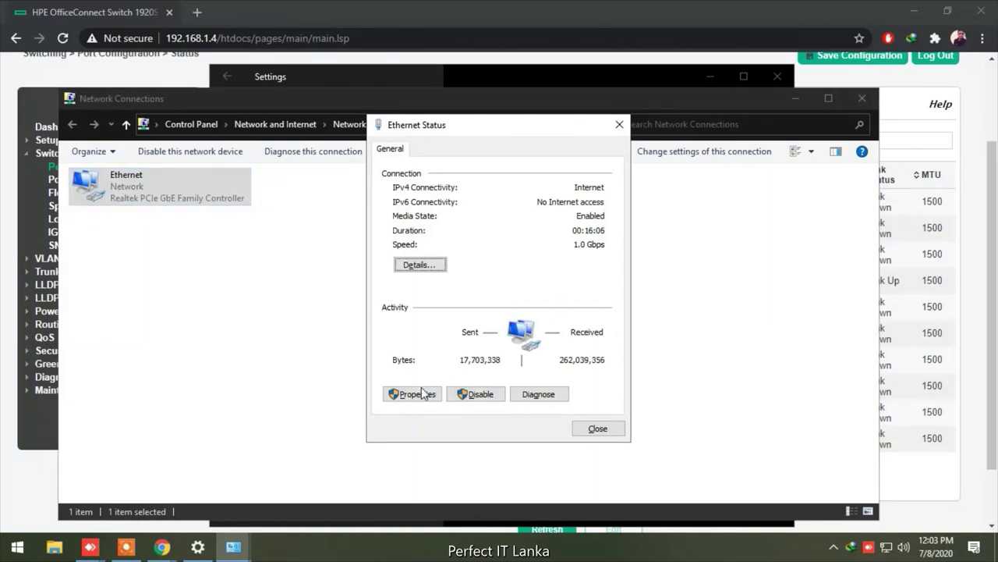
{"action": "left_click", "coordinate": [416, 395]}
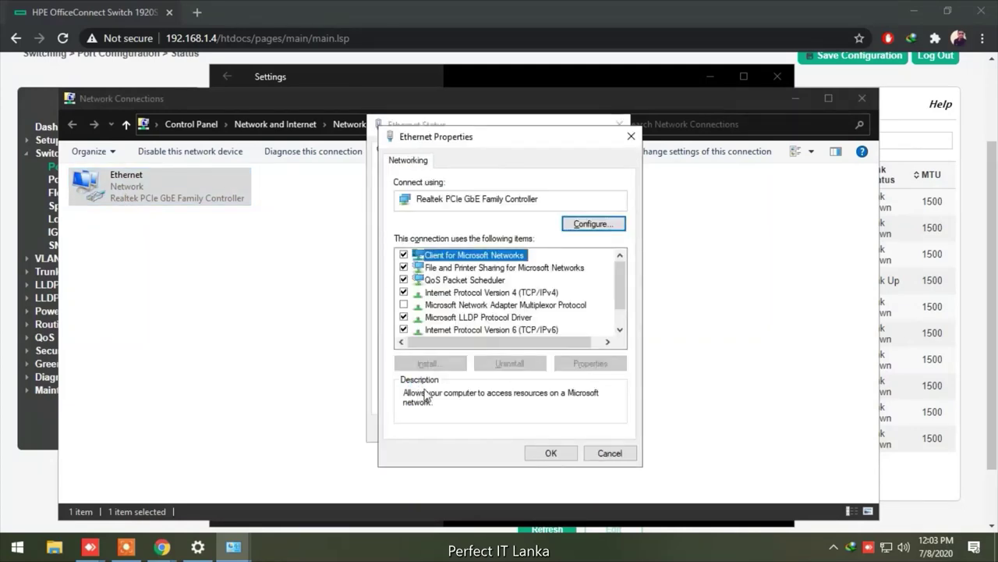
{"action": "double_click", "coordinate": [515, 295]}
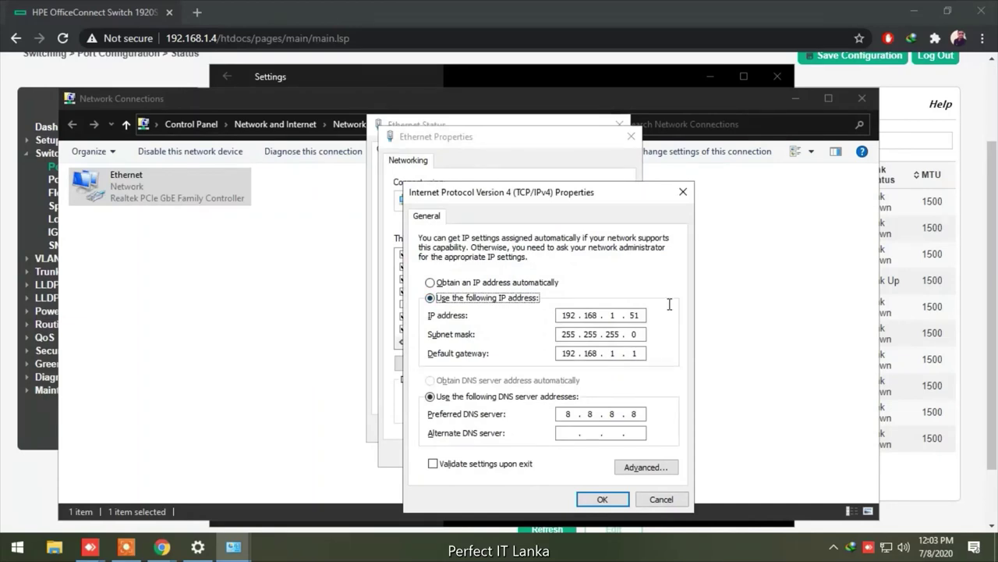
{"action": "left_click", "coordinate": [641, 467]}
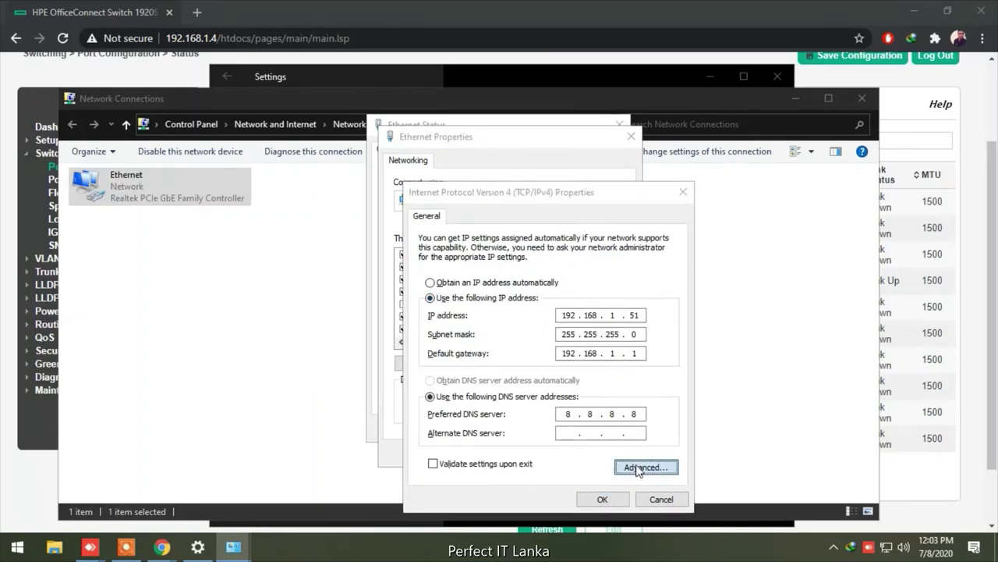
Add 192.168.110.1 with mask 255.255.255.0 as an extra adapter IP address
{"action": "left_click", "coordinate": [522, 300]}
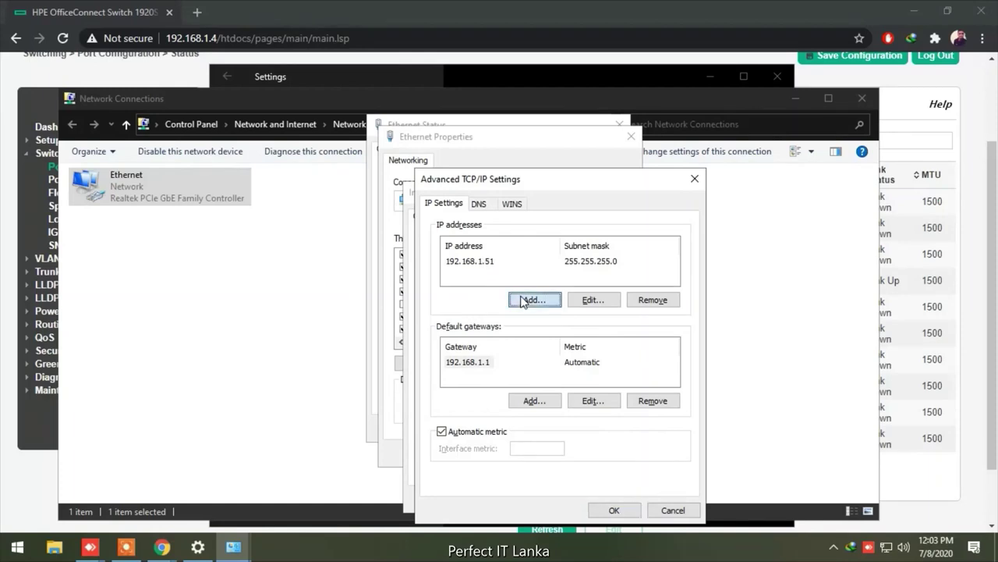
{"action": "type", "text": "192 . 168 . "}
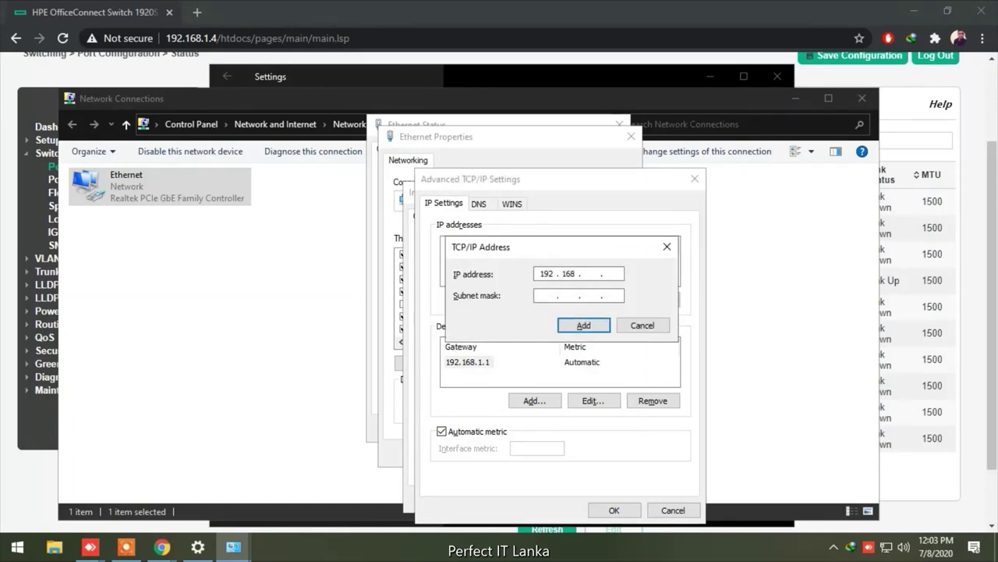
{"action": "type", "text": "110 . 1"}
{"action": "left_click", "coordinate": [543, 295]}
{"action": "left_click", "coordinate": [583, 328]}
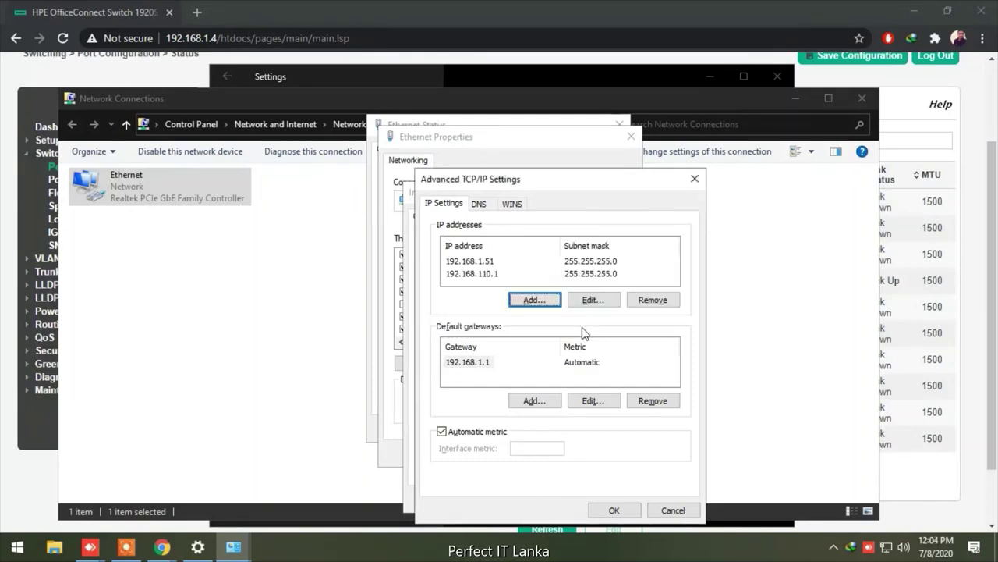
Confirm all adapter dialogs and close the network windows to return to the switch
{"action": "left_click", "coordinate": [615, 511]}
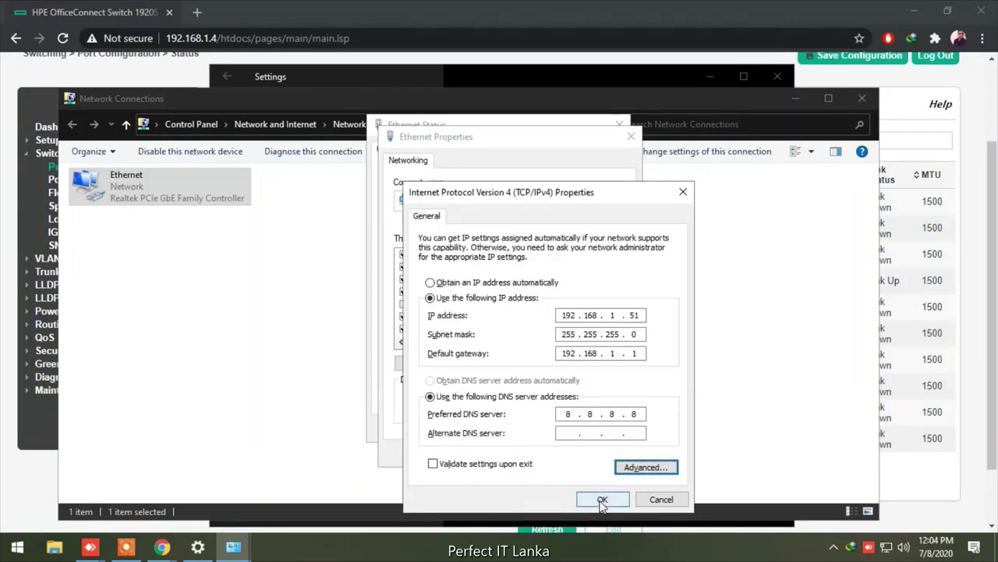
{"action": "left_click", "coordinate": [601, 500]}
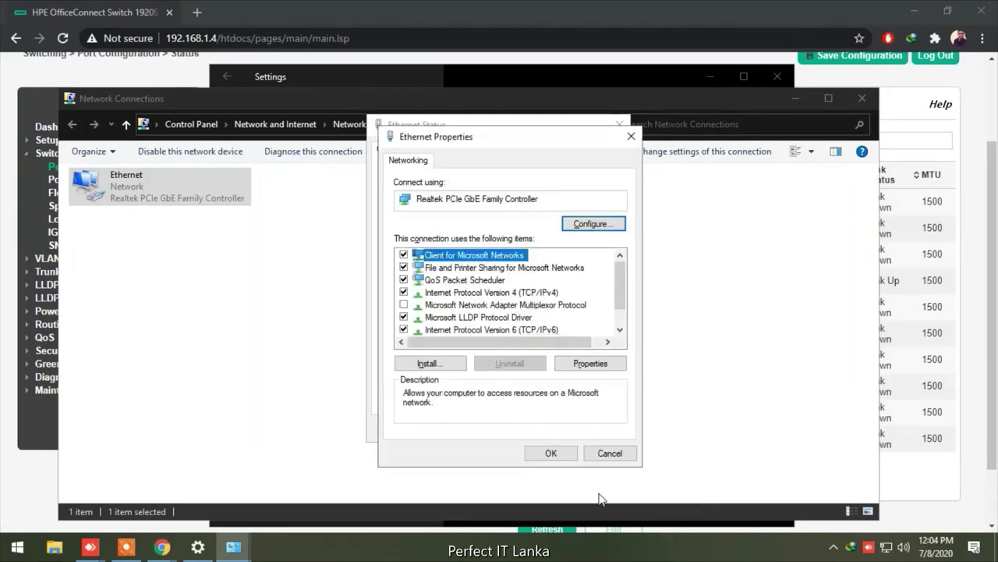
{"action": "left_click", "coordinate": [551, 454]}
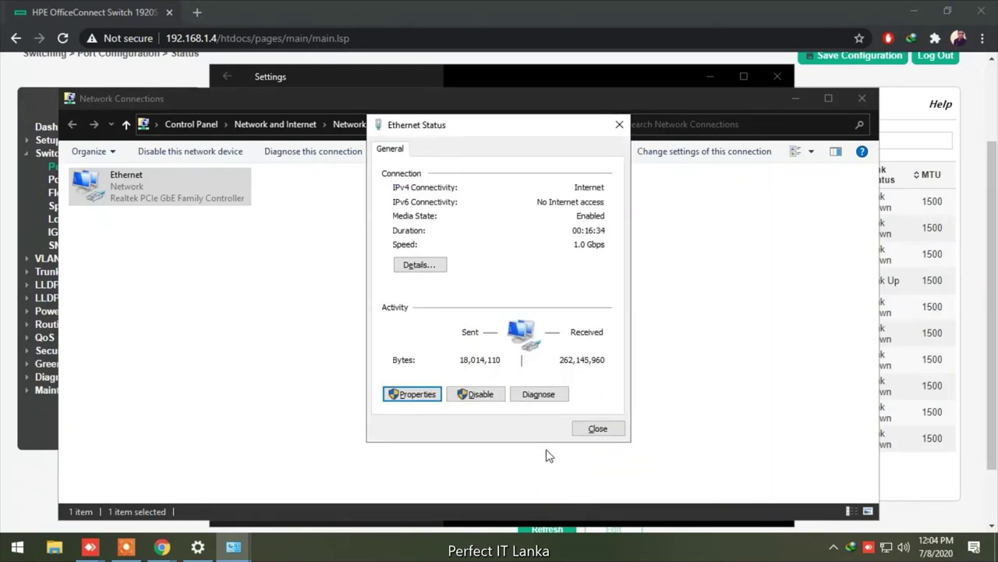
{"action": "left_click", "coordinate": [616, 429]}
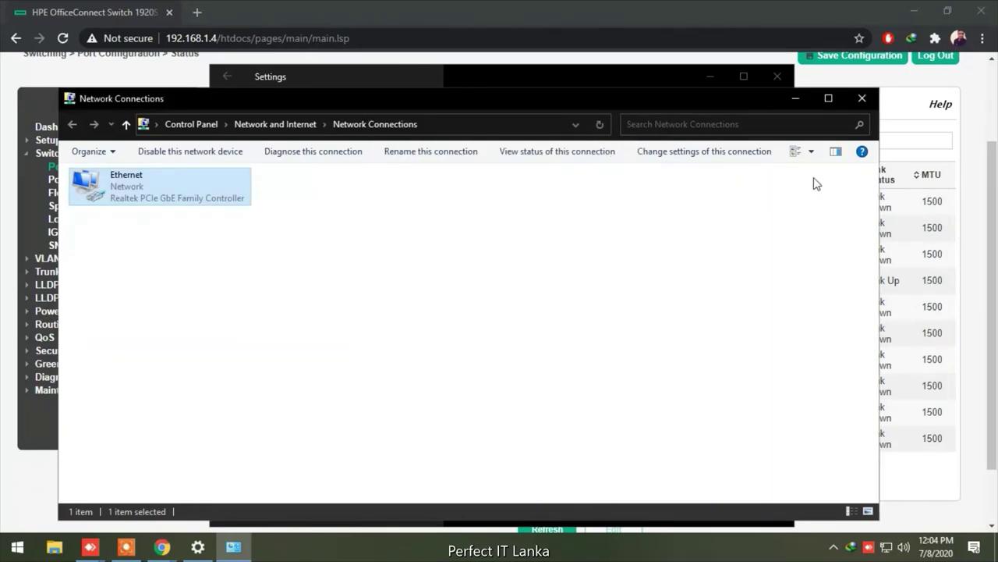
{"action": "left_click", "coordinate": [795, 98]}
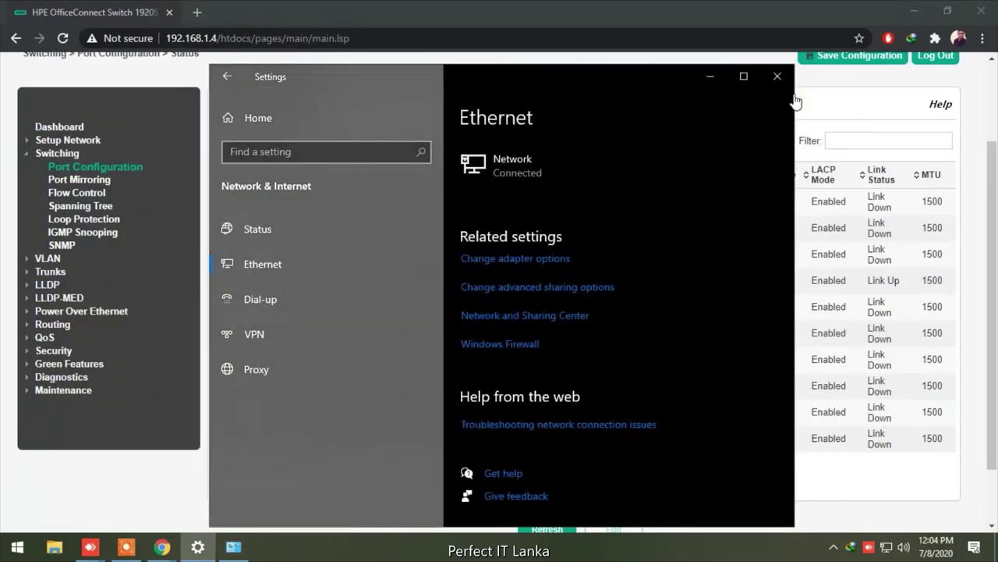
{"action": "left_click", "coordinate": [778, 77]}
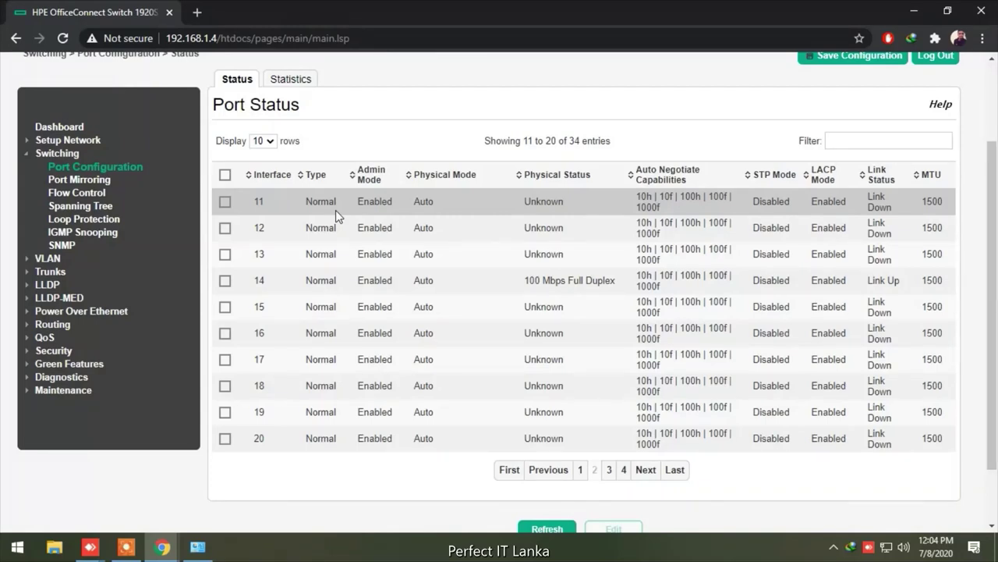
Open VLAN 110's edit dialog from VLAN Configuration and cancel without changes
{"action": "left_click", "coordinate": [53, 259]}
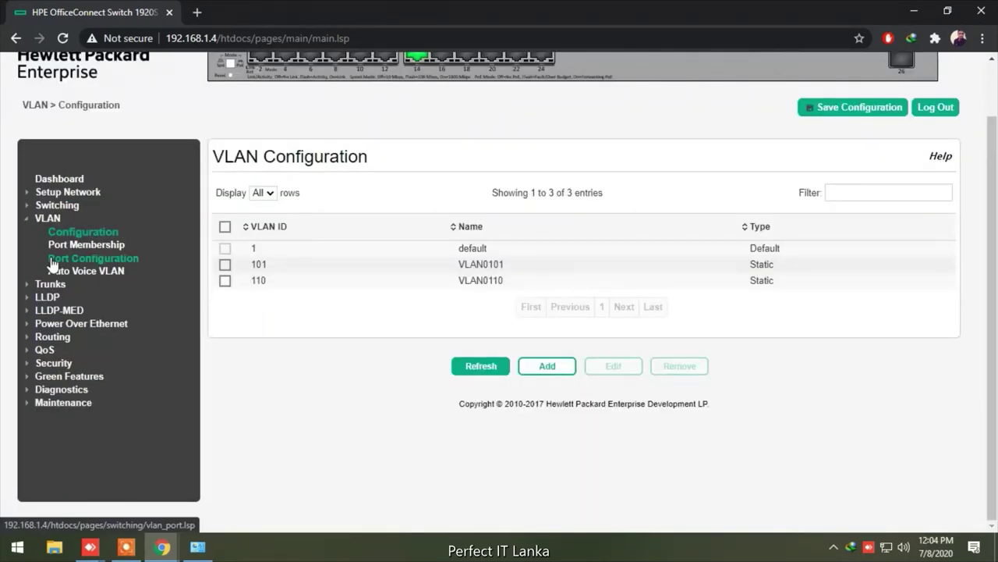
{"action": "left_click", "coordinate": [225, 280]}
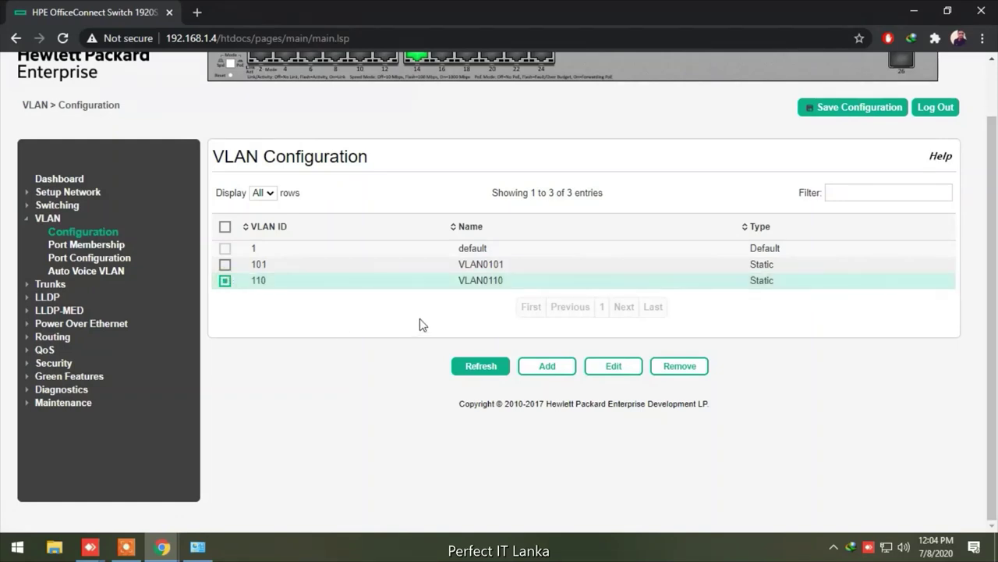
{"action": "left_click", "coordinate": [613, 367]}
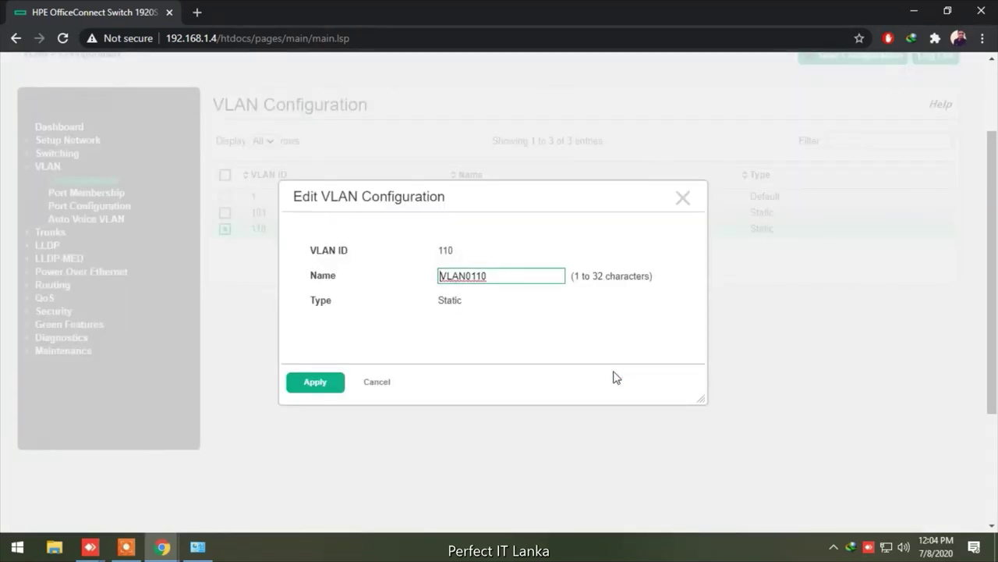
{"action": "left_click", "coordinate": [383, 382]}
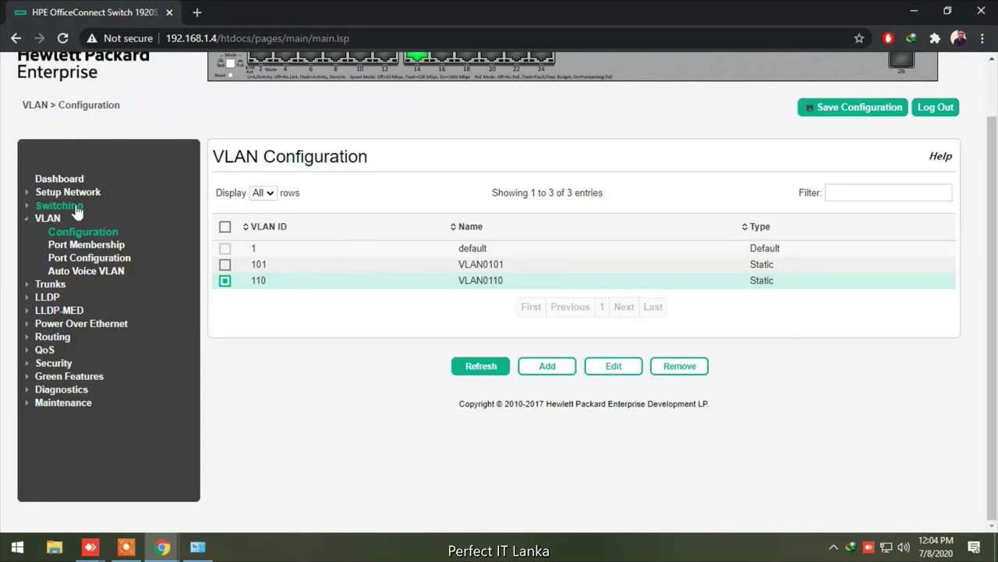
Review the Get Connected page: static IPv4 192.168.1.4, mask 255.255.255.0, no gateway
{"action": "left_click", "coordinate": [74, 196]}
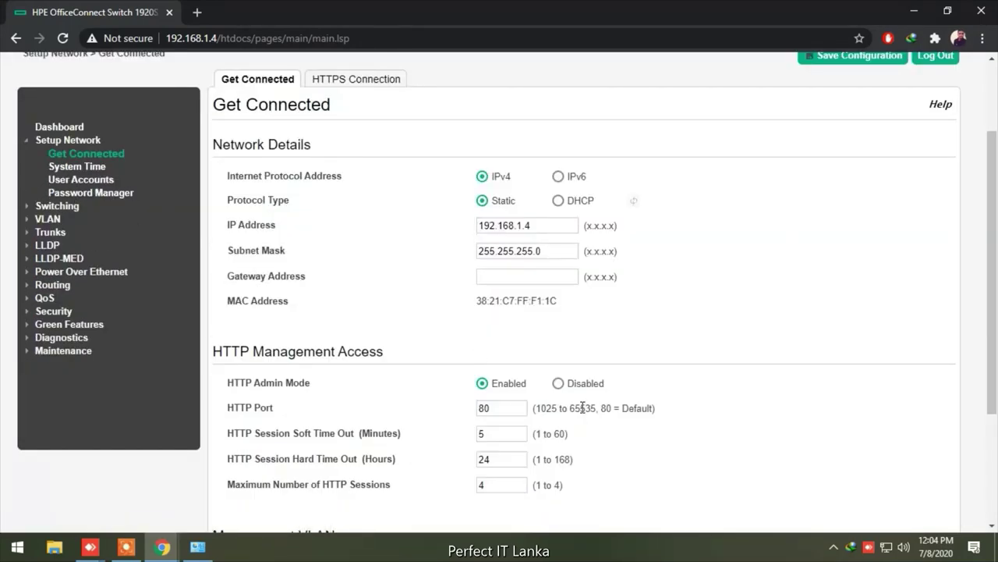
{"action": "scroll", "coordinate": [719, 293], "scroll_direction": "down", "scroll_amount": 3}
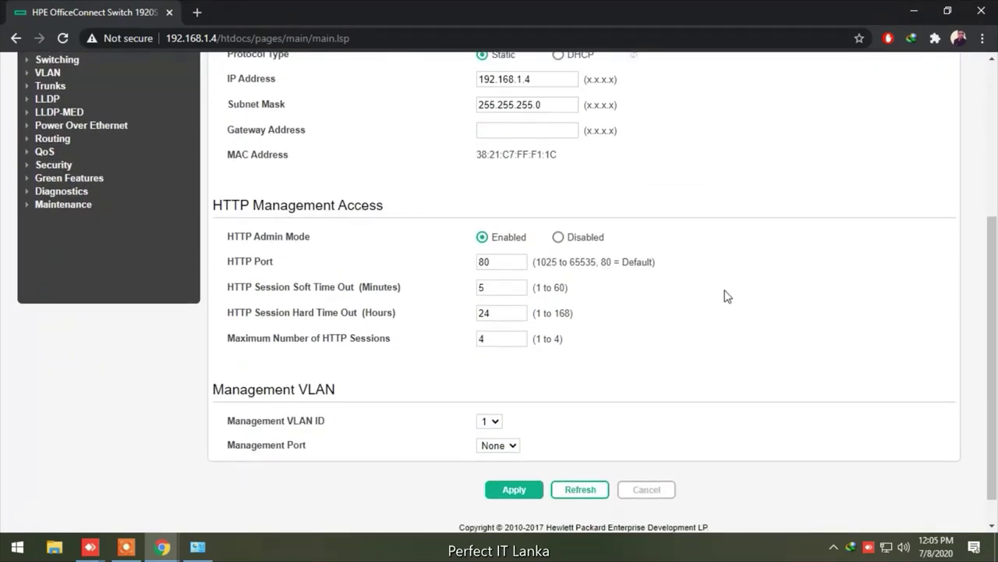
{"action": "scroll", "coordinate": [727, 295], "scroll_direction": "down", "scroll_amount": 1}
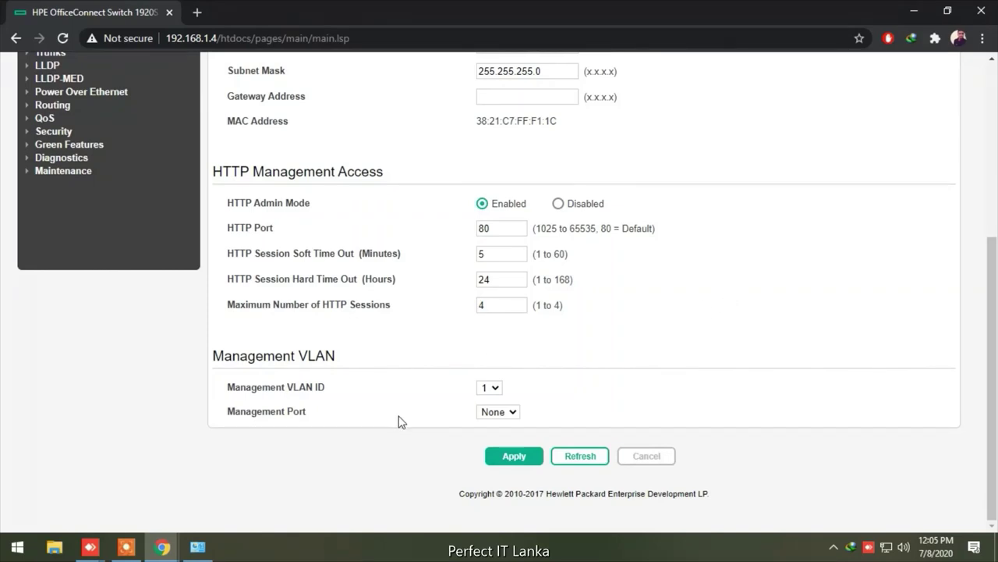
{"action": "scroll", "coordinate": [647, 319], "scroll_direction": "up", "scroll_amount": 4}
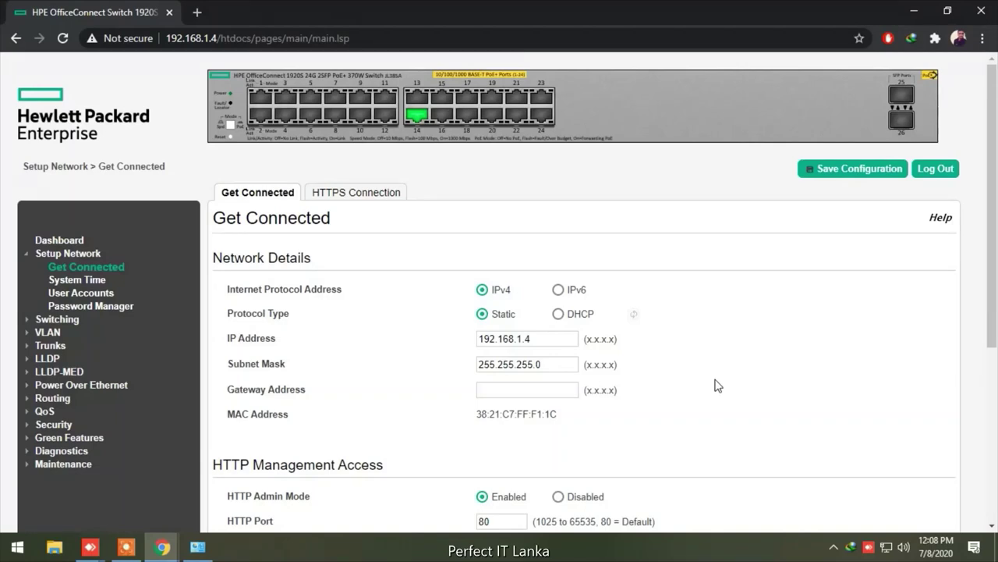
Change the IP Address from 192.168.1.4 to 192.168.110.34, keeping Static and mask 255.255.255.0
{"action": "left_click", "coordinate": [538, 340]}
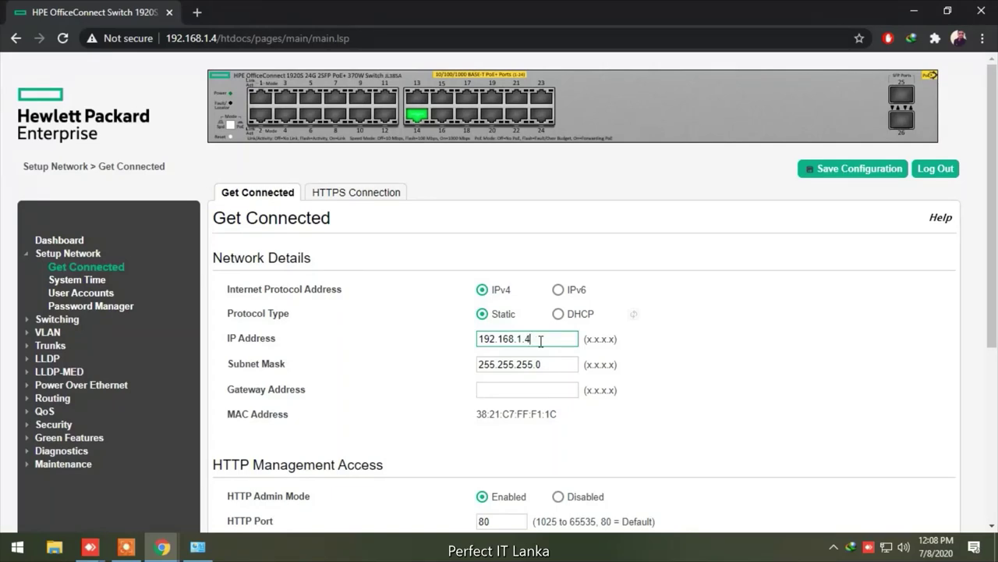
{"action": "key", "text": "BackSpace"}
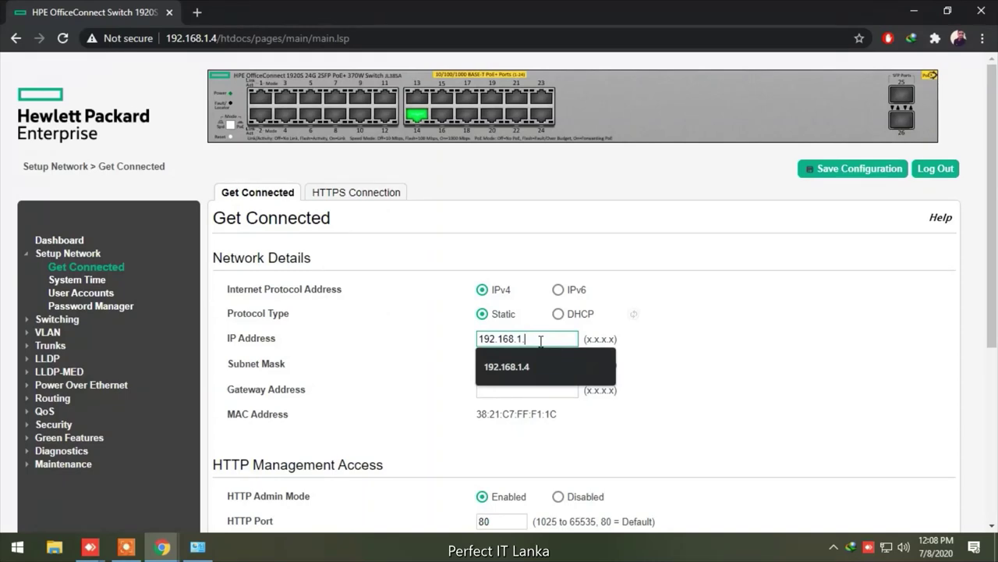
{"action": "key", "text": "BackSpace"}
{"action": "type", "text": "1"}
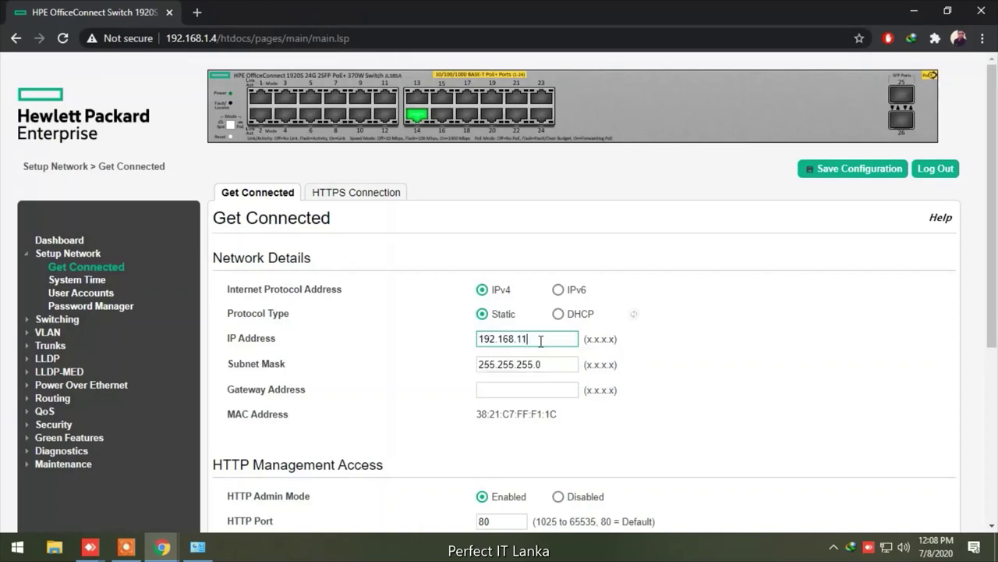
{"action": "type", "text": "0.30"}
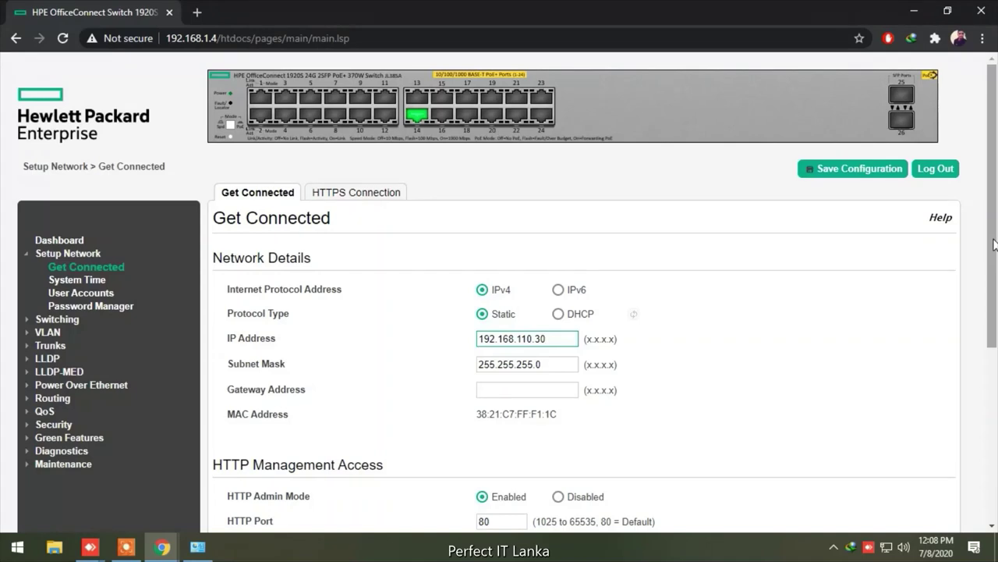
{"action": "key", "text": "BackSpace"}
{"action": "type", "text": "4"}
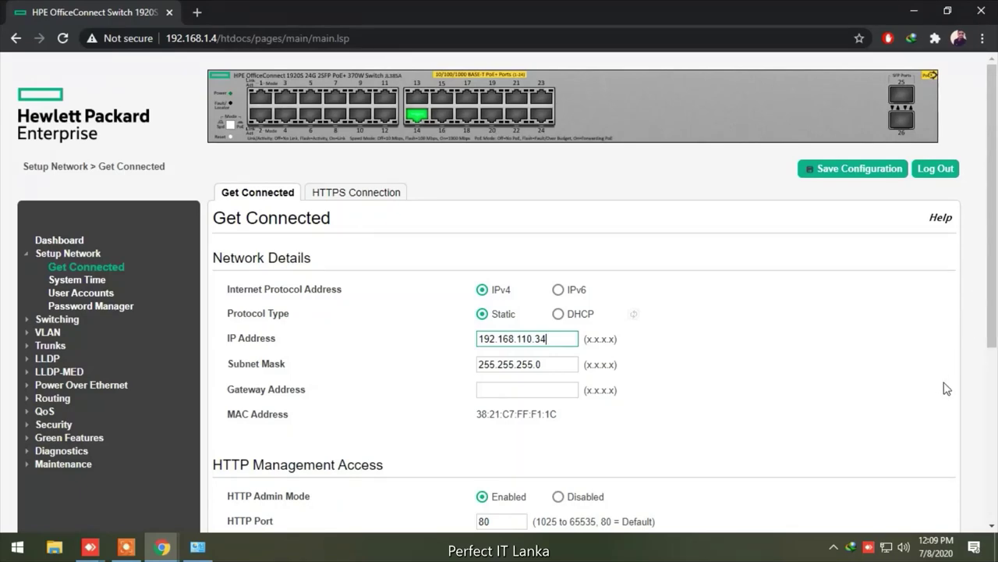
Apply the new IP 192.168.110.34 with mask 255.255.255.0 on the Get Connected page
{"action": "scroll", "coordinate": [954, 386], "scroll_direction": "down", "scroll_amount": 4}
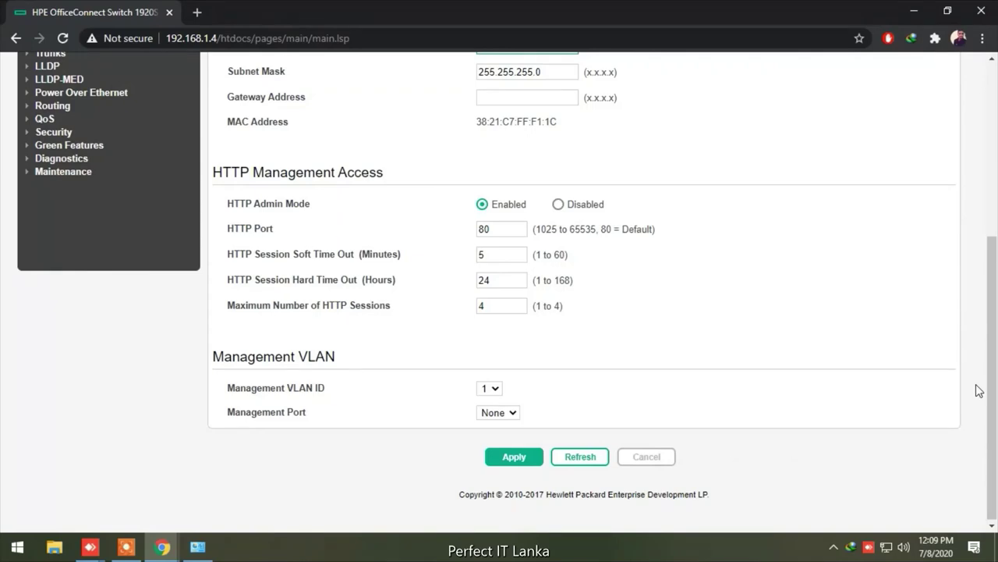
{"action": "scroll", "coordinate": [981, 390], "scroll_direction": "down", "scroll_amount": 1}
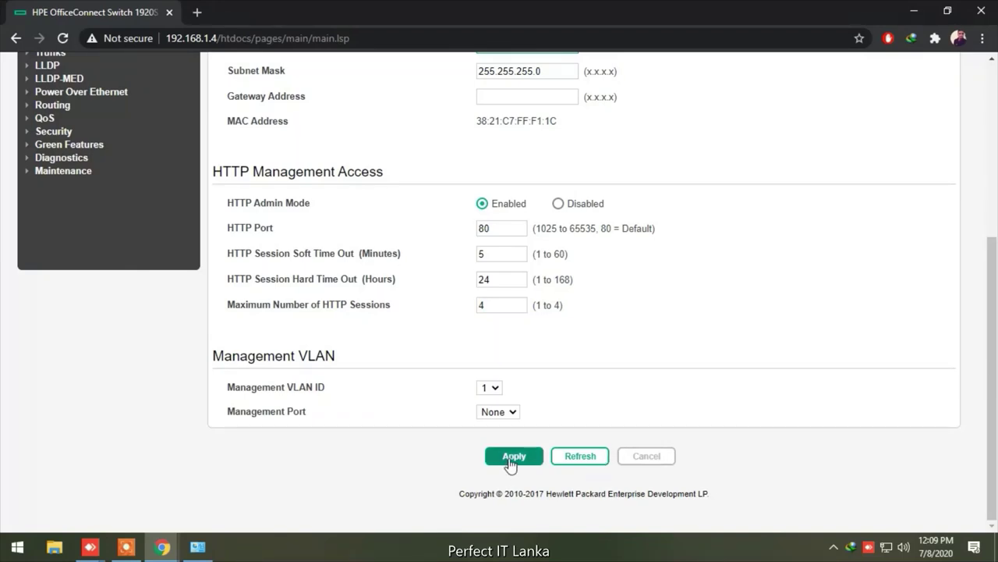
{"action": "left_click", "coordinate": [511, 458]}
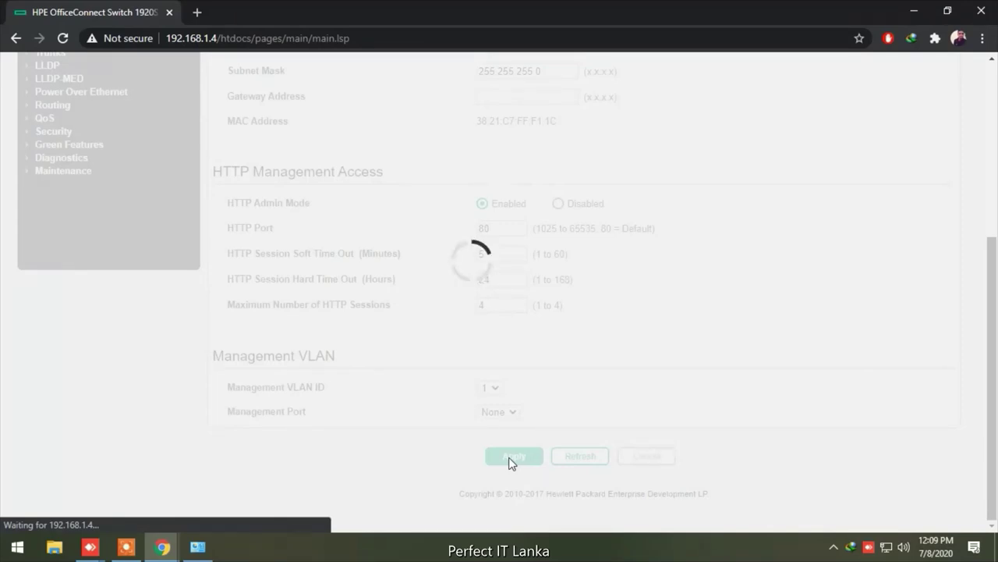
In a new Chrome tab, go to 192.168.110.34 and sign in as admin
{"action": "double_click", "coordinate": [197, 13]}
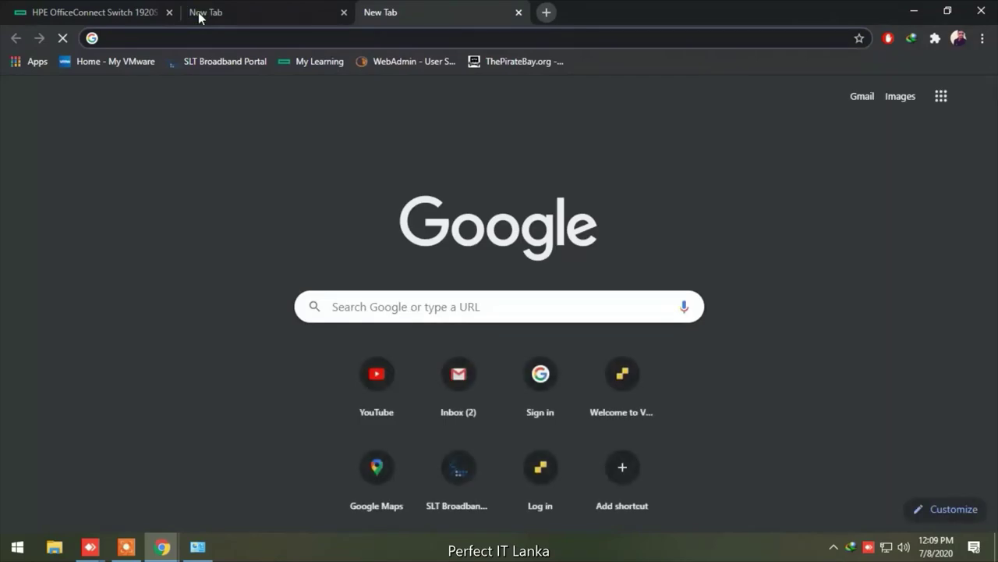
{"action": "type", "text": "192."}
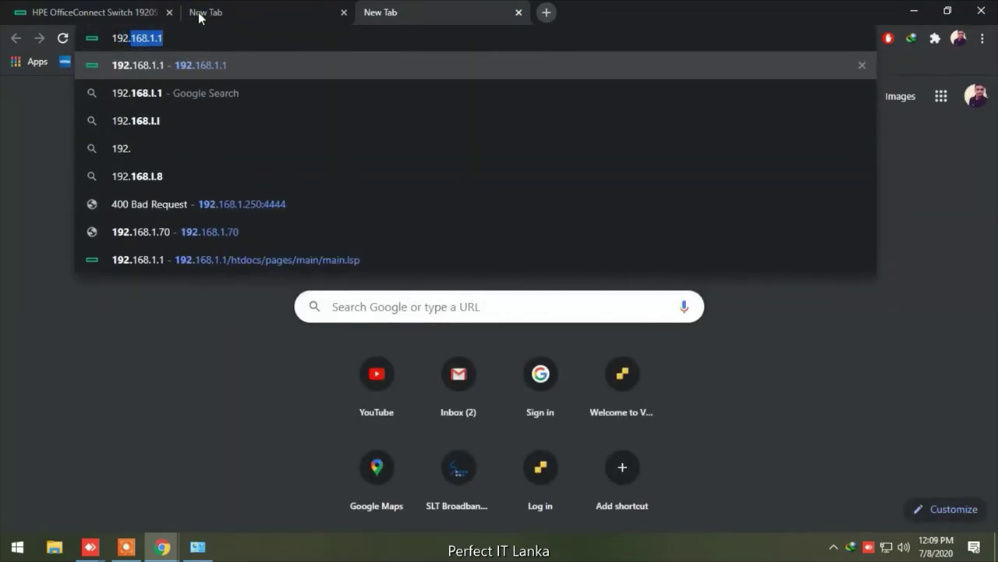
{"action": "type", "text": "168.110"}
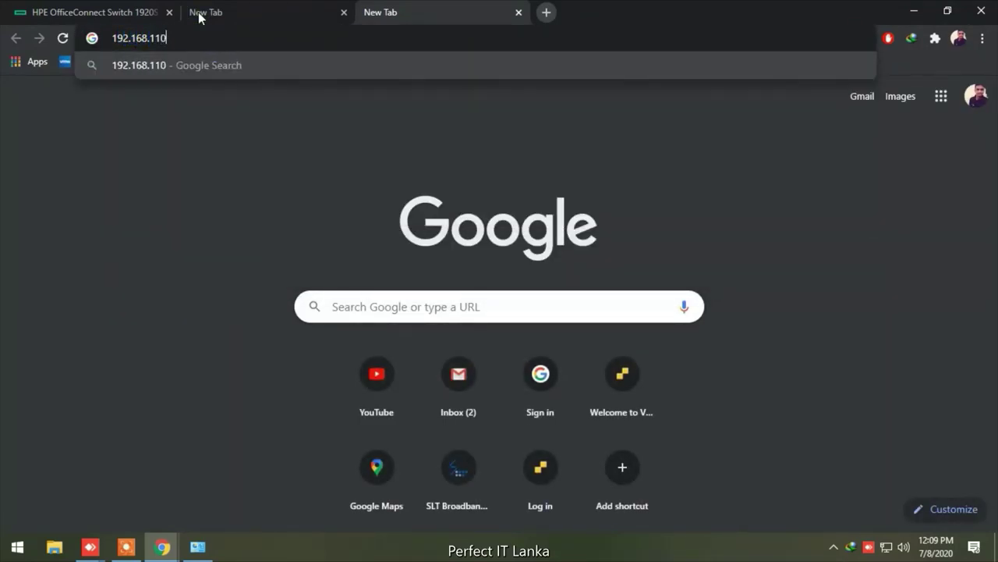
{"action": "type", "text": ".34"}
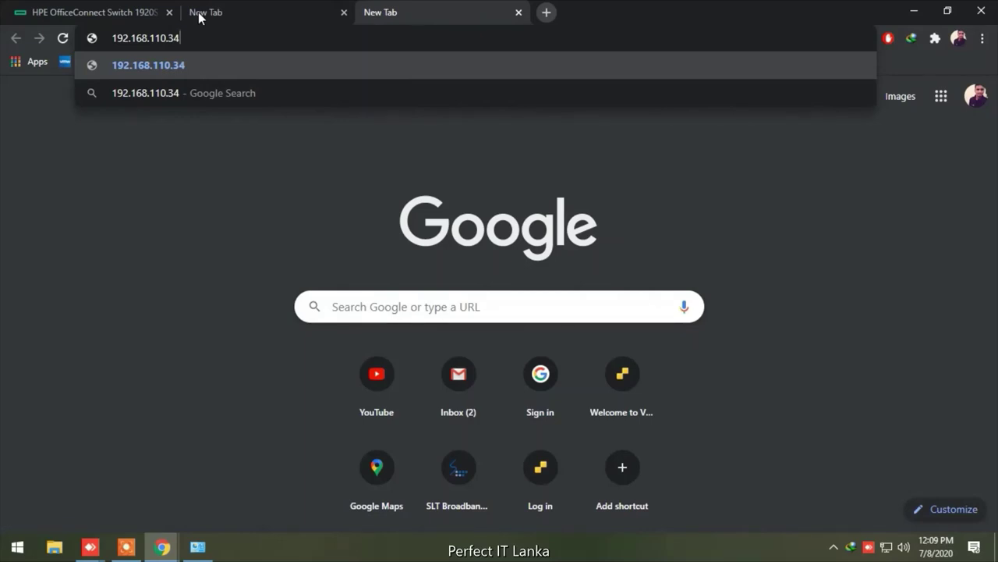
{"action": "key", "text": "Return"}
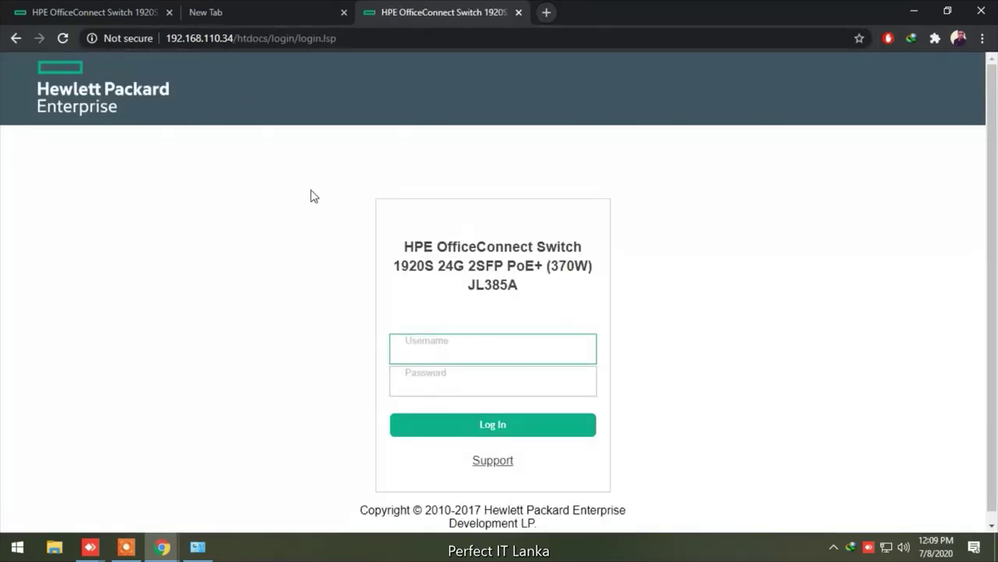
{"action": "type", "text": "admin"}
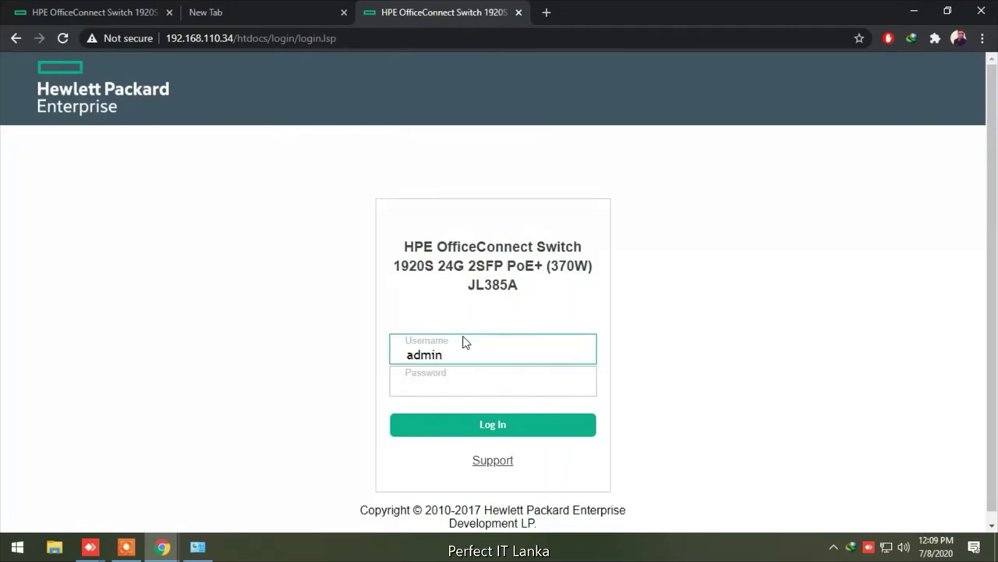
{"action": "key", "text": "Return"}
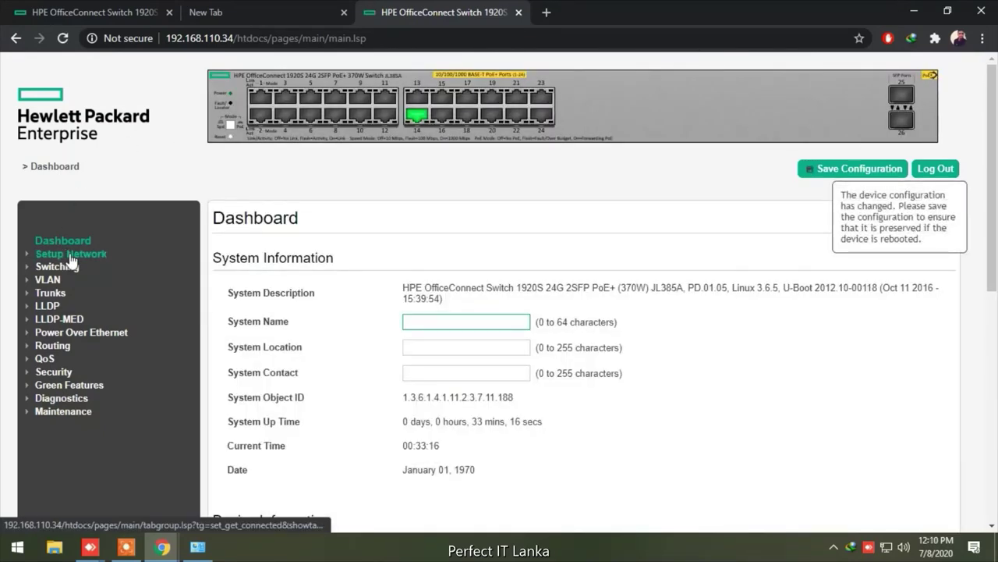
Confirm IP 192.168.110.34 with management VLAN 1, then view VLAN Configuration listing VLANs 1, 101, 110
{"action": "left_click", "coordinate": [69, 255]}
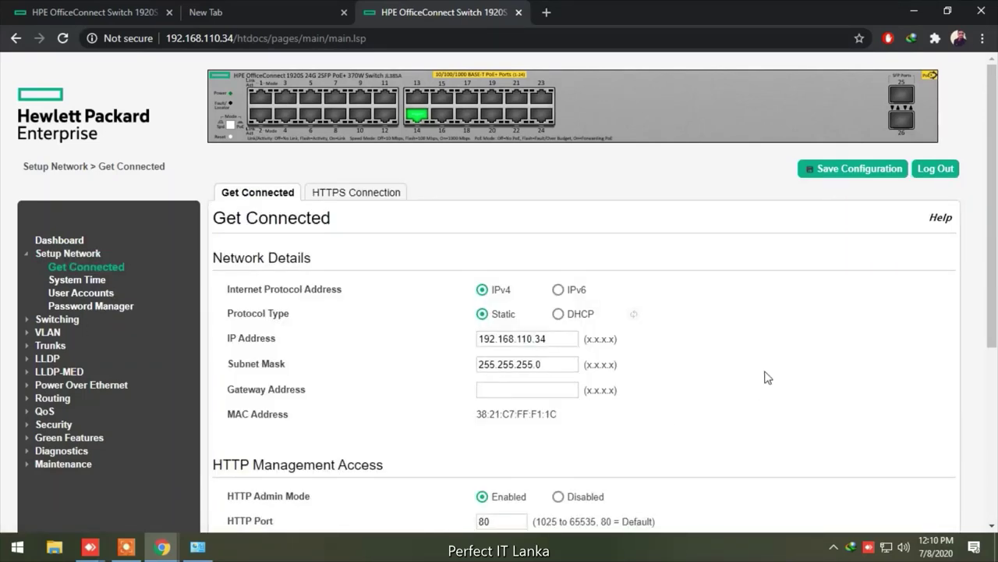
{"action": "scroll", "coordinate": [765, 377], "scroll_direction": "down", "scroll_amount": 5}
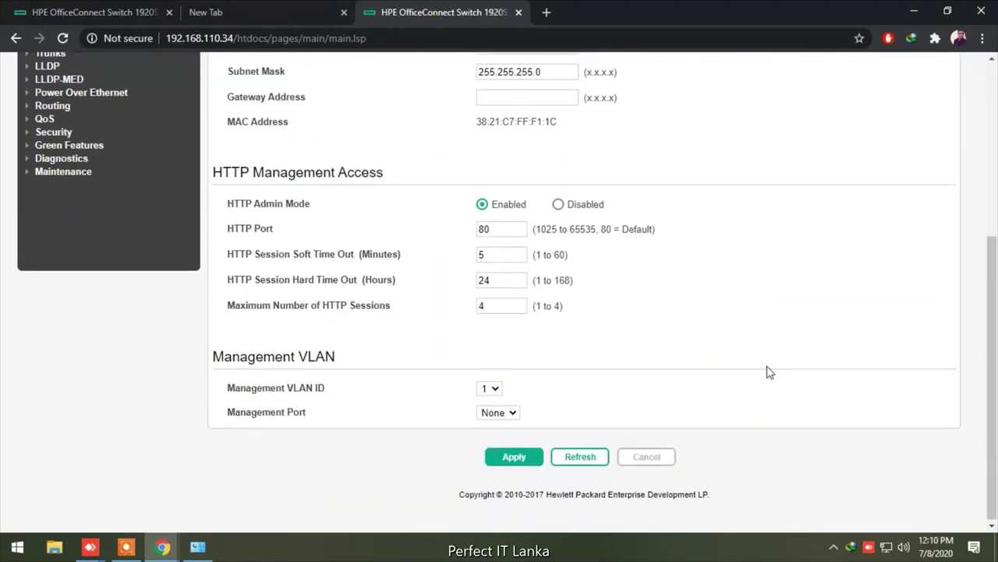
{"action": "left_click", "coordinate": [498, 389]}
{"action": "left_click", "coordinate": [500, 389]}
{"action": "scroll", "coordinate": [609, 335], "scroll_direction": "up", "scroll_amount": 2}
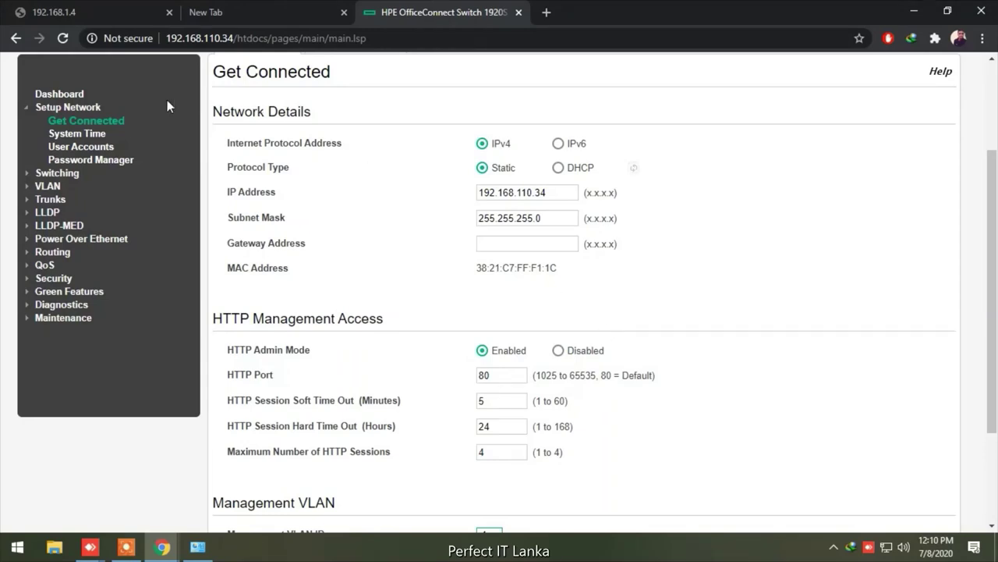
{"action": "left_click", "coordinate": [46, 186]}
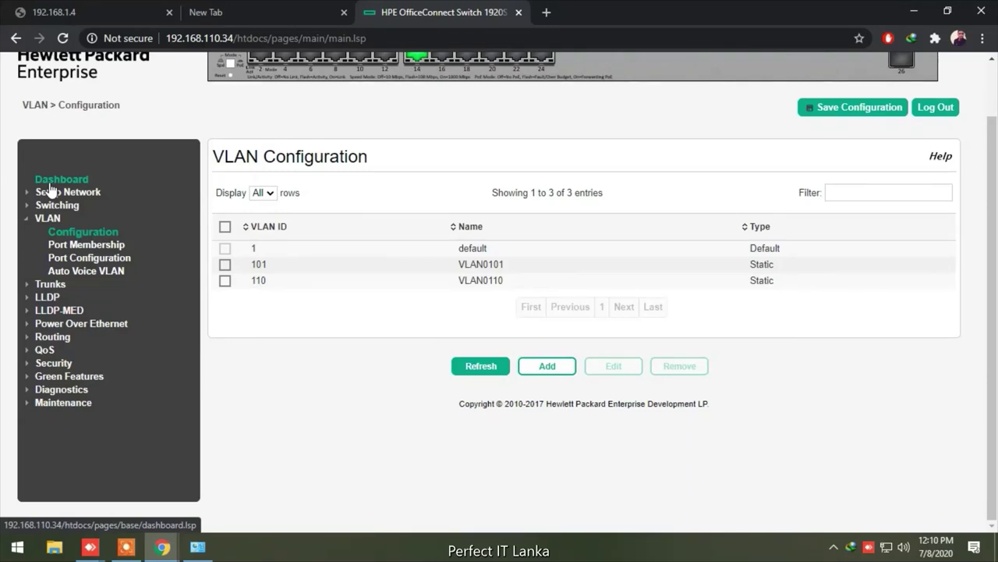
View VLAN 1 port membership, trial-exclude interface 1, then cancel leaving it included
{"action": "left_click", "coordinate": [97, 246]}
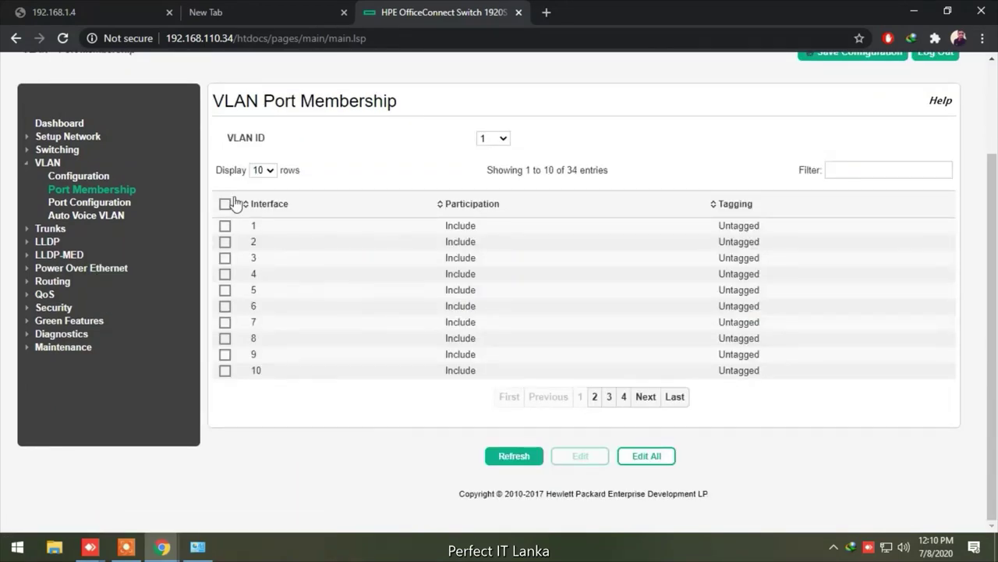
{"action": "left_click", "coordinate": [225, 227]}
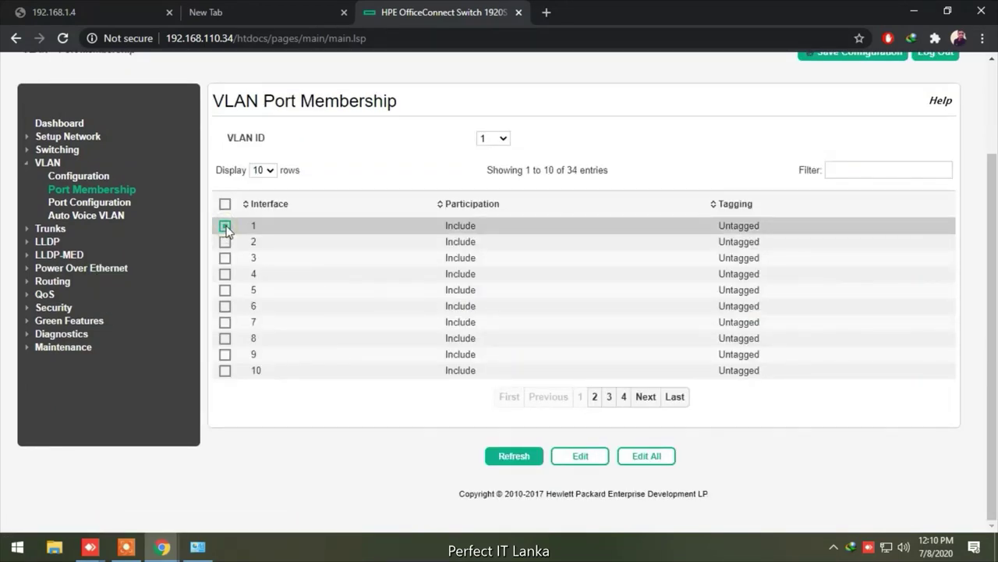
{"action": "left_click", "coordinate": [587, 462]}
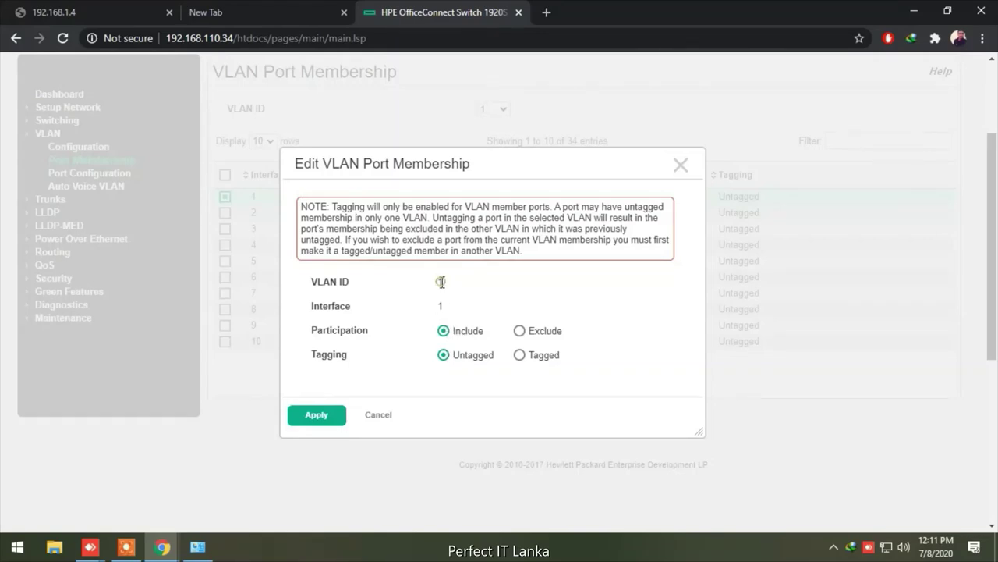
{"action": "left_click", "coordinate": [519, 330]}
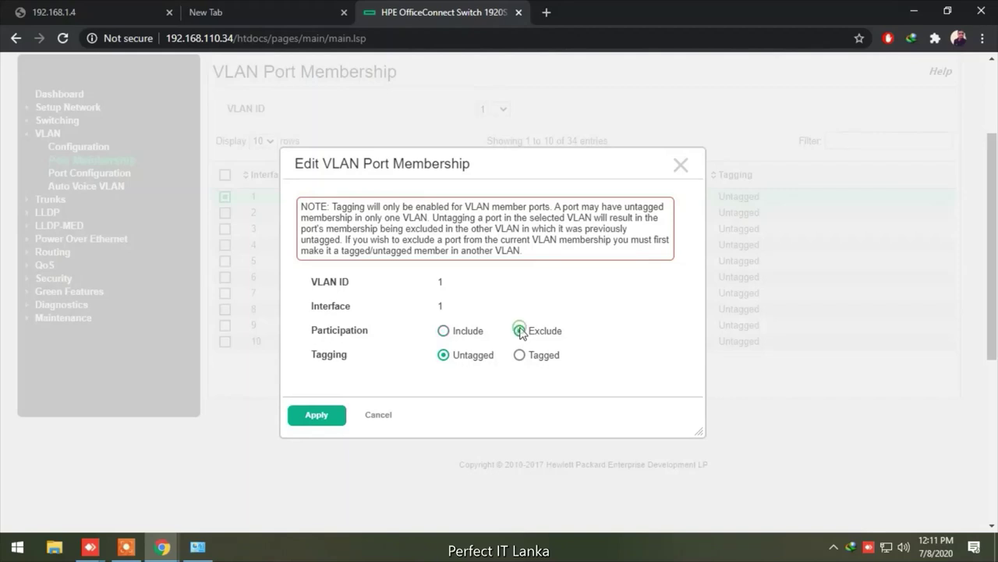
{"action": "double_click", "coordinate": [441, 284]}
{"action": "left_click", "coordinate": [381, 415]}
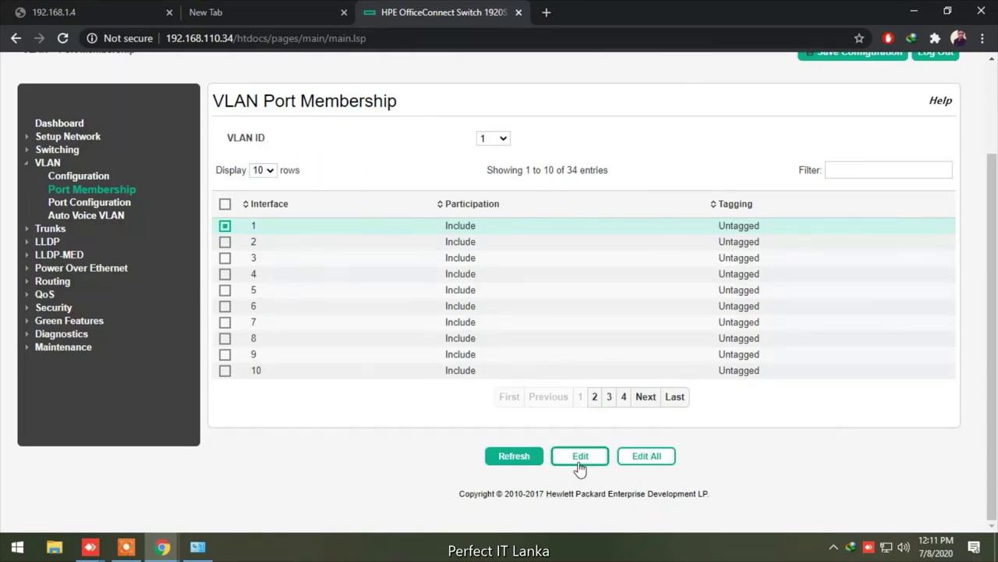
Switch port membership to VLAN 110 and inspect interface 1's editor without changing it
{"action": "left_click", "coordinate": [502, 138]}
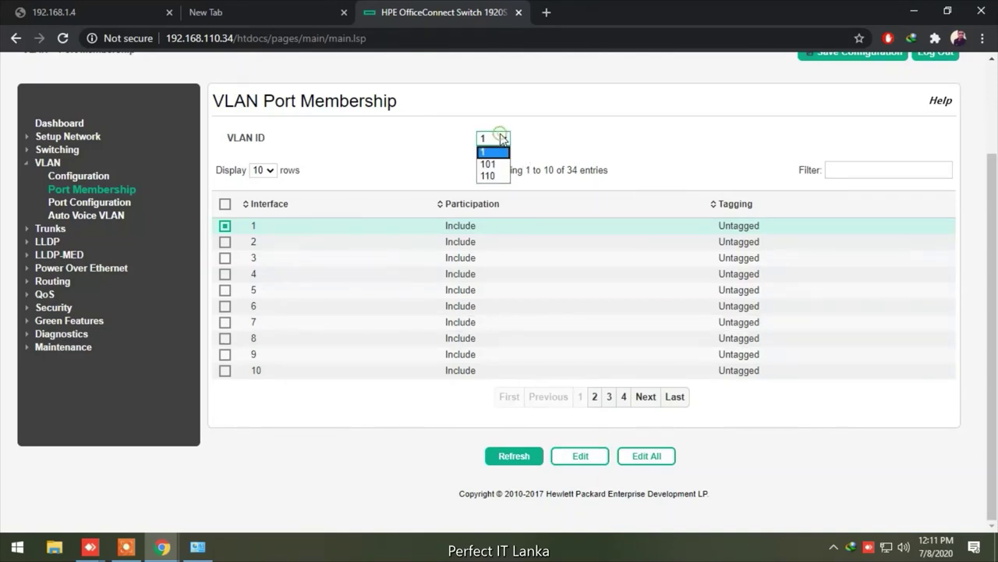
{"action": "left_click", "coordinate": [488, 176]}
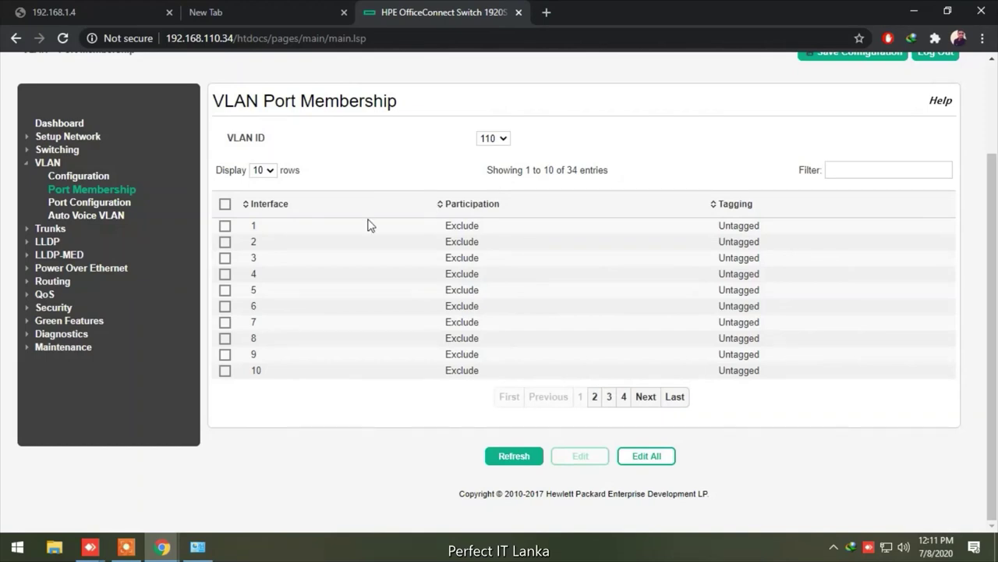
{"action": "left_click", "coordinate": [225, 226]}
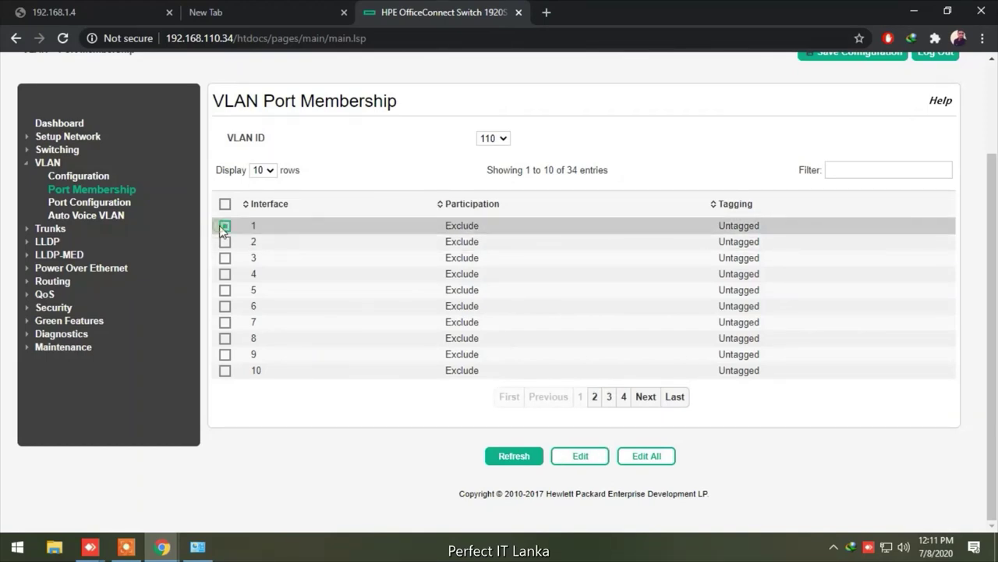
{"action": "left_click", "coordinate": [582, 460]}
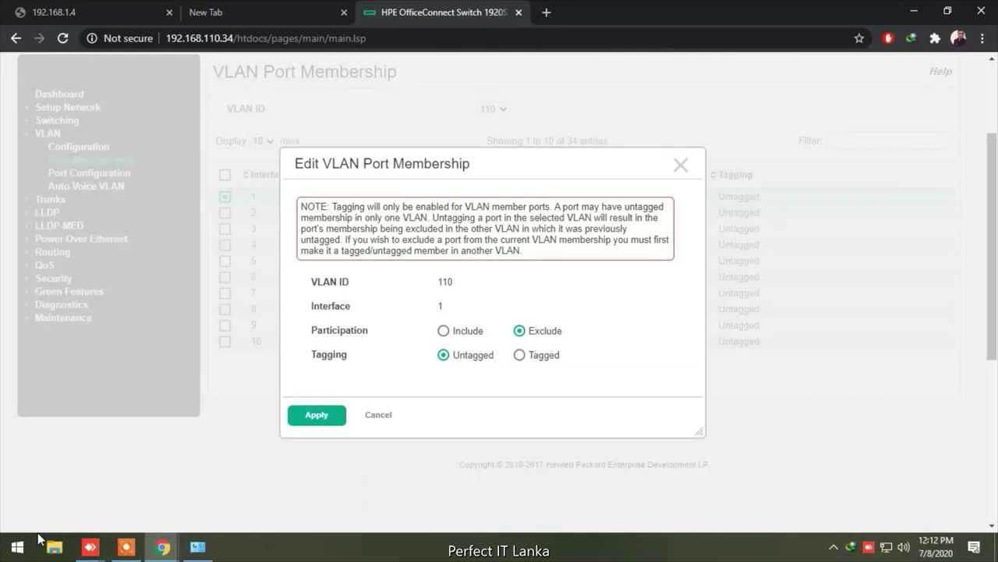
{"action": "left_click", "coordinate": [379, 414]}
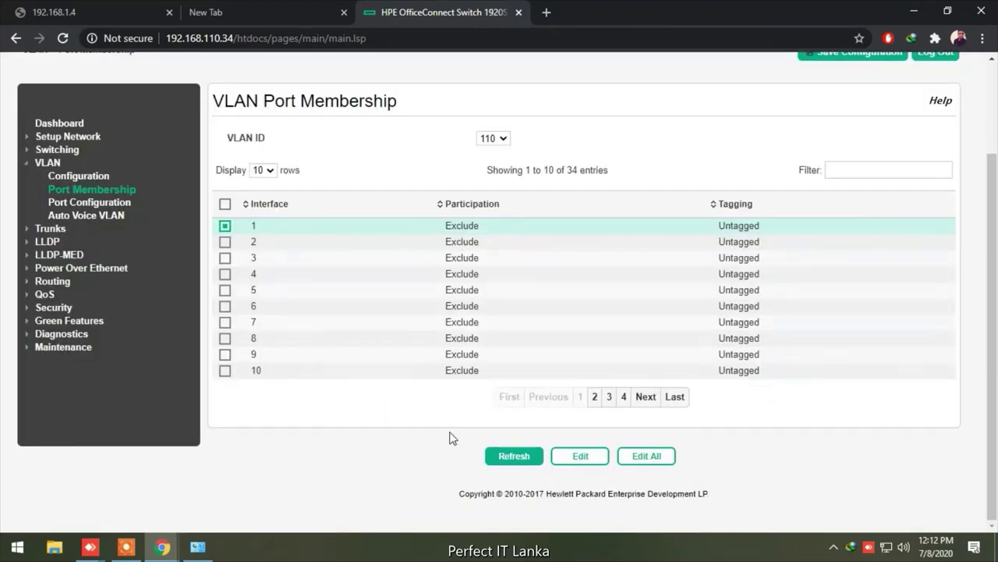
Set interface 14 to Include, Untagged in VLAN 110 and apply the change
{"action": "left_click", "coordinate": [594, 396]}
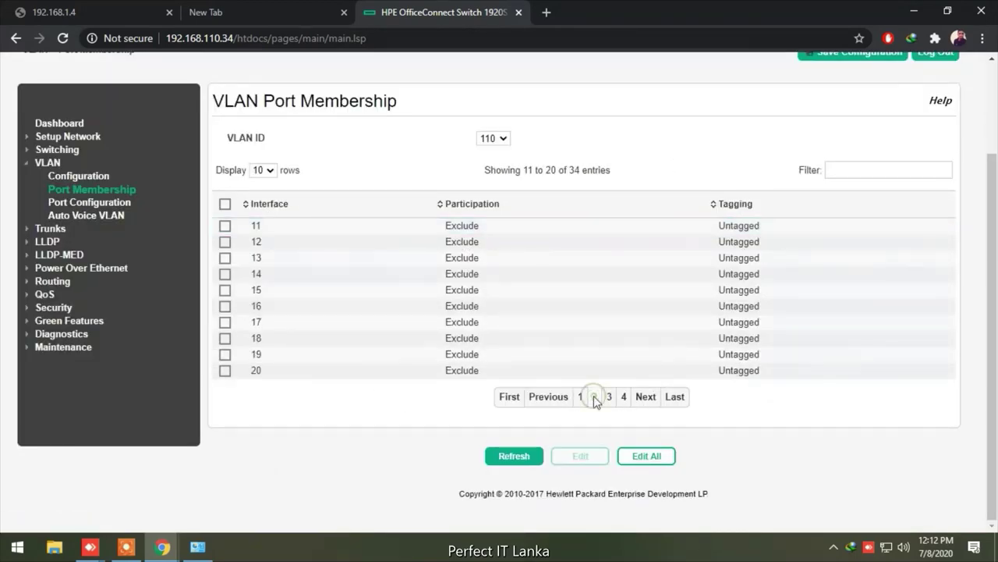
{"action": "left_click", "coordinate": [225, 277]}
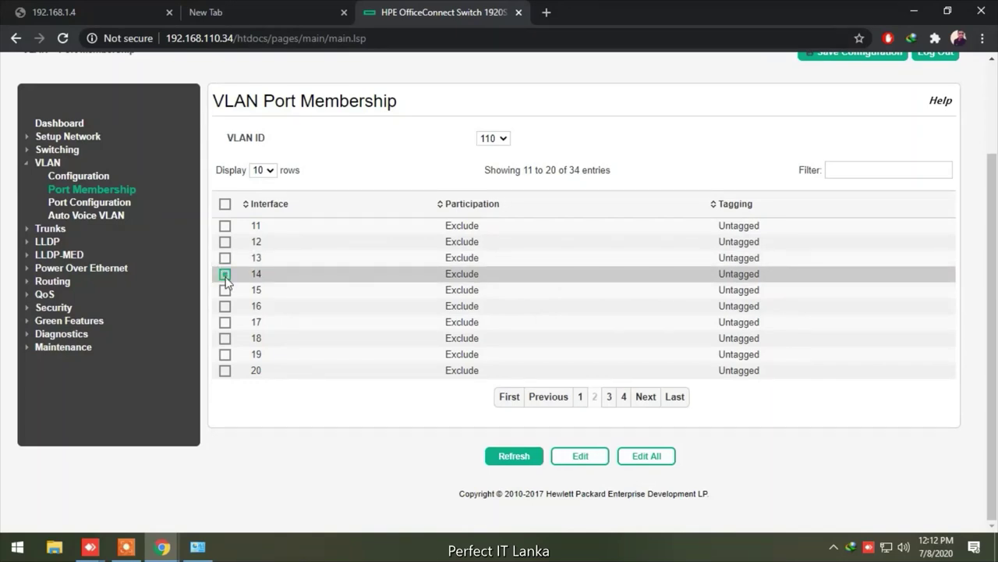
{"action": "left_click", "coordinate": [576, 456]}
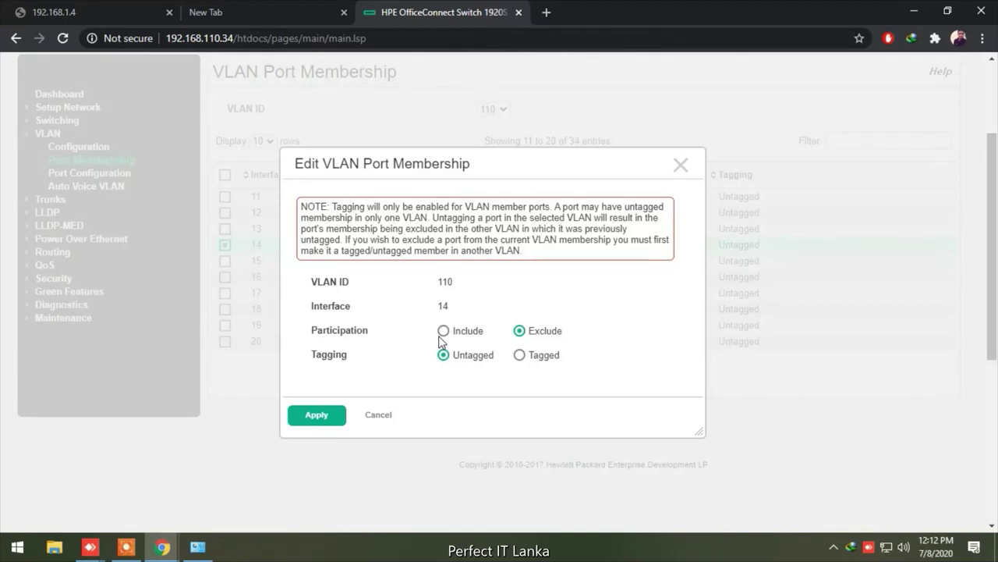
{"action": "left_click", "coordinate": [444, 331]}
{"action": "left_click", "coordinate": [314, 419]}
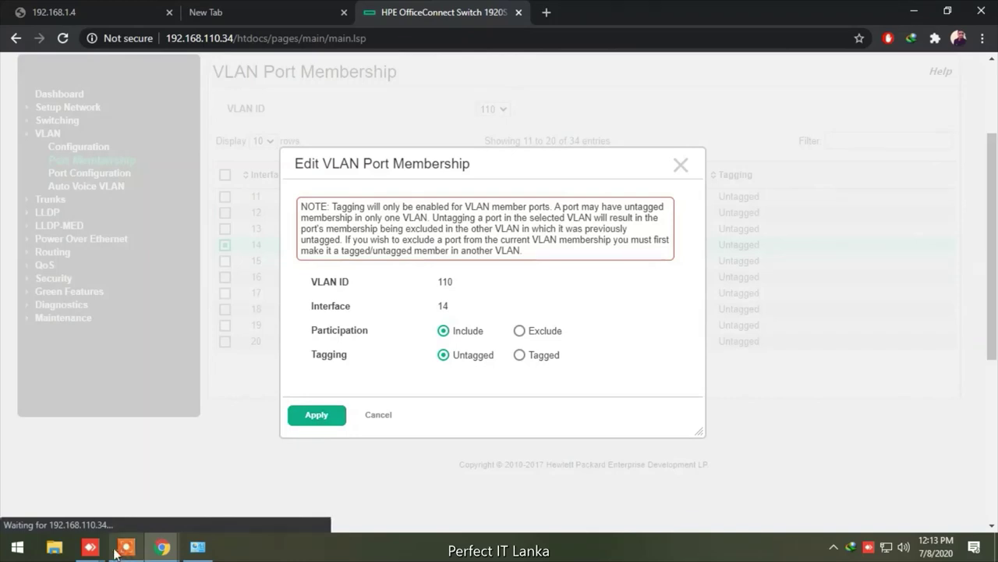
Launch Command Prompt and ping 192.168.110.34, which is unreachable
{"action": "left_click", "coordinate": [17, 547]}
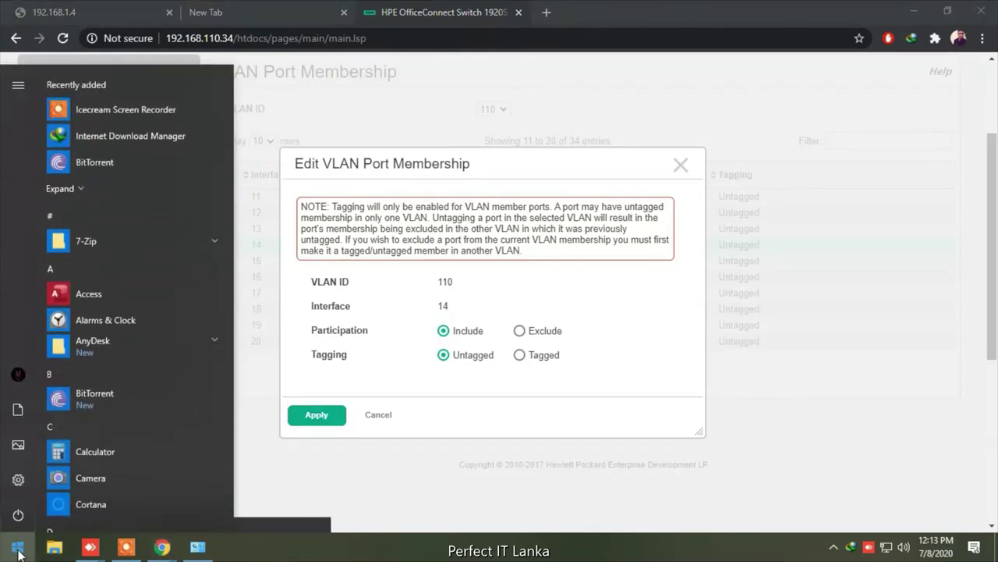
{"action": "type", "text": "cmd"}
{"action": "key", "text": "Return"}
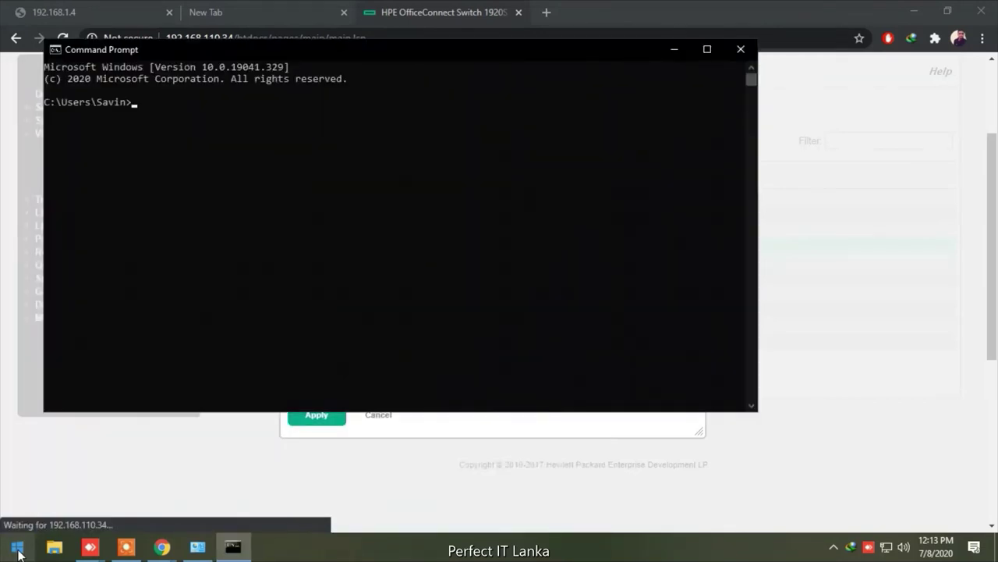
{"action": "type", "text": "ping 192.168.110.34"}
{"action": "key", "text": "Return"}
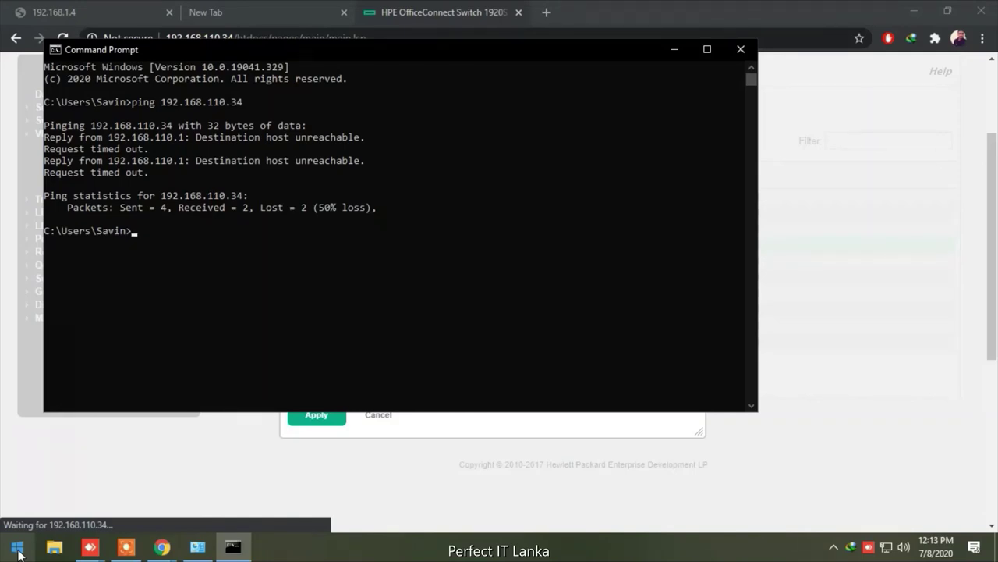
Ping 192.168.110.1, receiving all 4 replies with 0% loss
{"action": "key", "text": "Up"}
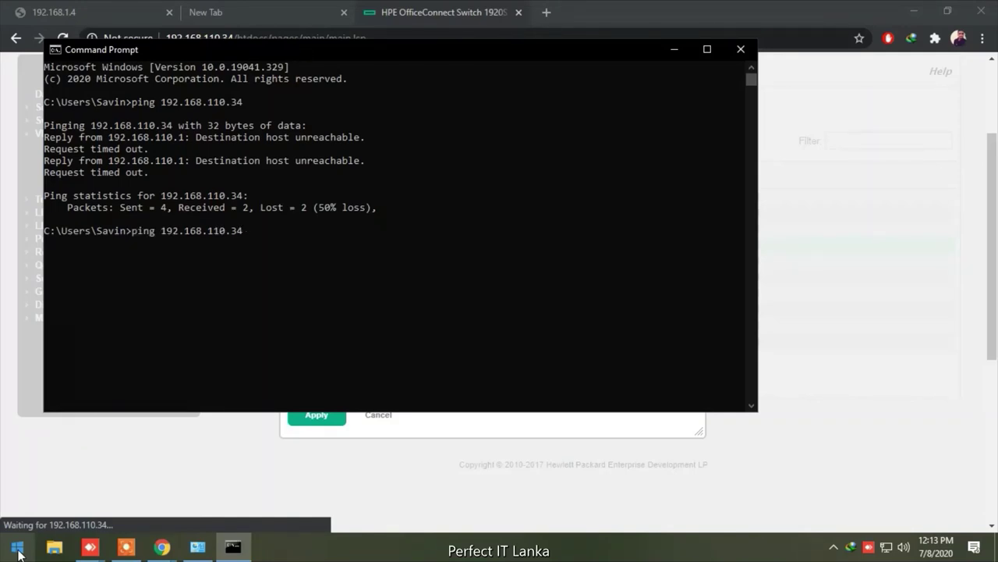
{"action": "key", "text": "BackSpace"}
{"action": "key", "text": "BackSpace"}
{"action": "type", "text": "1"}
{"action": "key", "text": "Return"}
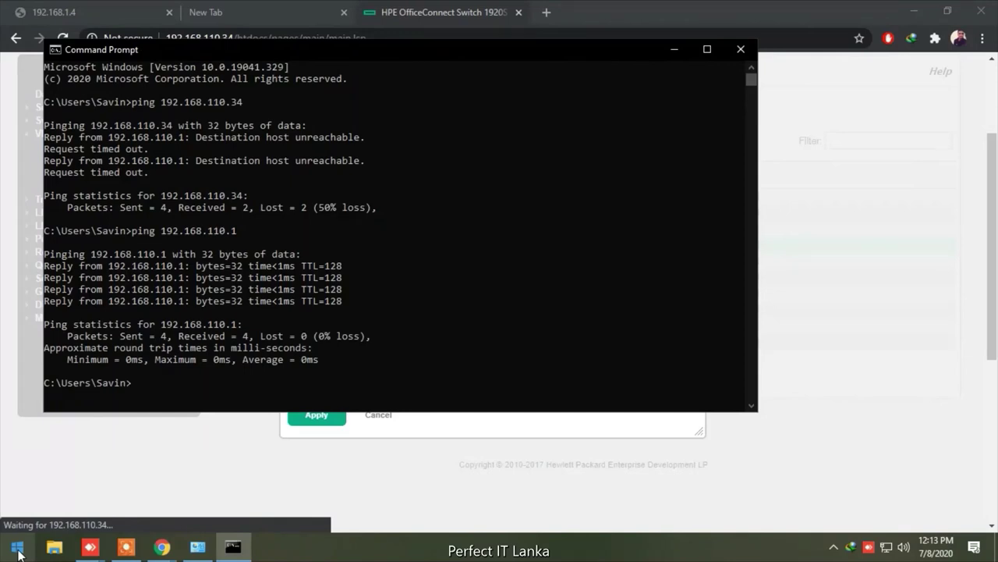
{"action": "key", "text": "Up"}
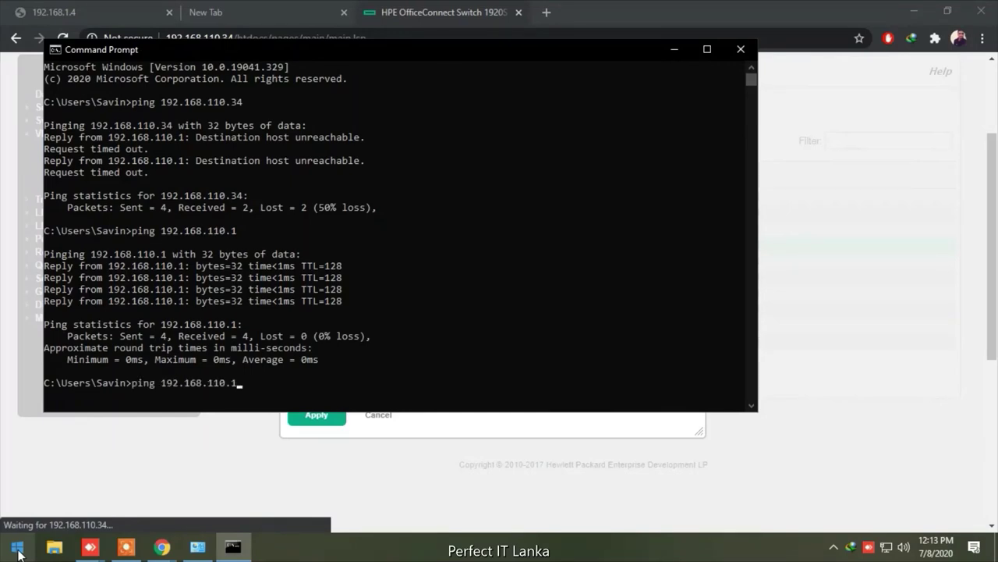
{"action": "key", "text": "Up"}
Re-run ping 192.168.110.34, then return to Chrome where the switch page times out
{"action": "key", "text": "Return"}
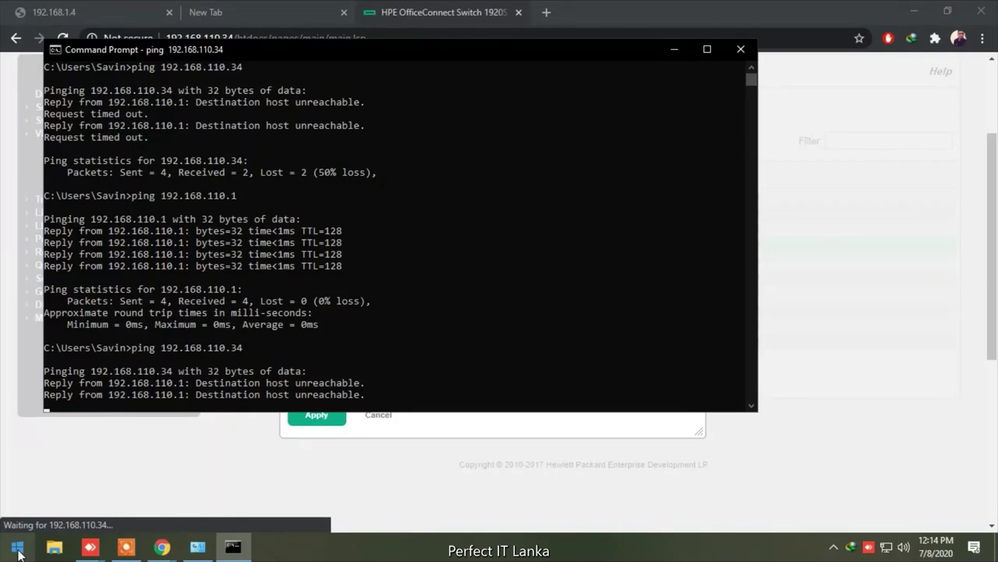
{"action": "left_click", "coordinate": [865, 414]}
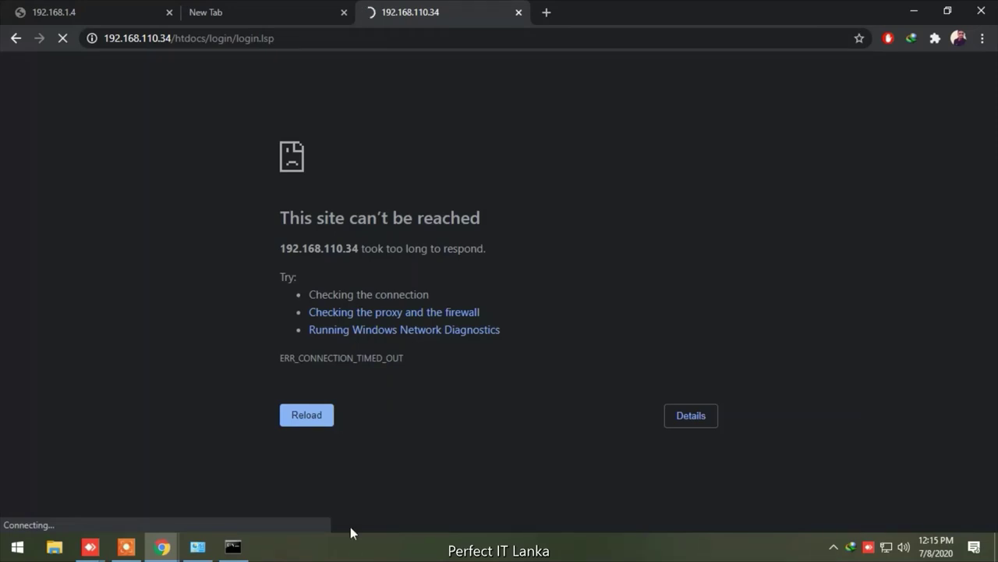
Rerun ping 192.168.110.34 in Command Prompt, clearing stray QuickEdit selections so it completes
{"action": "left_click", "coordinate": [227, 551]}
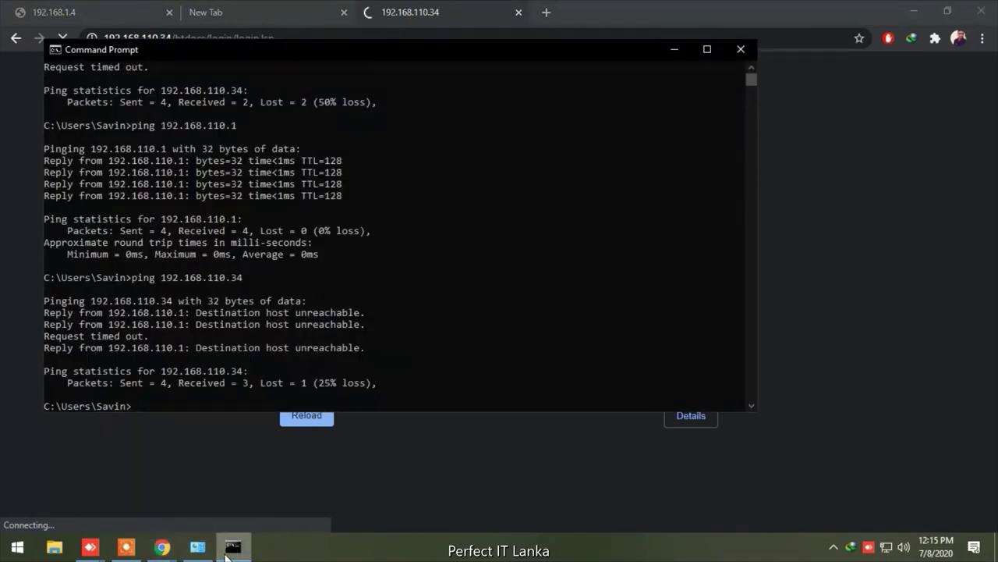
{"action": "key", "text": "Up"}
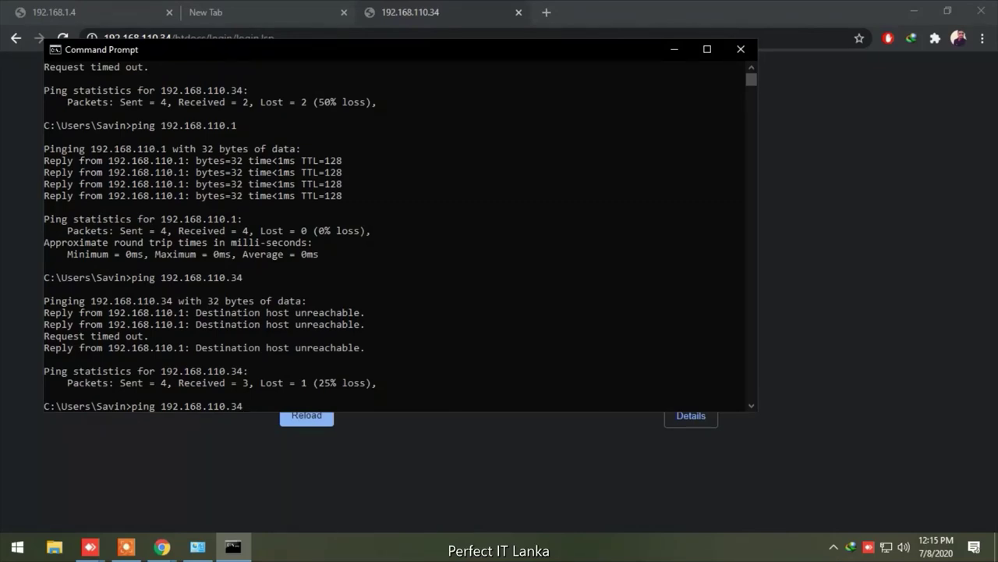
{"action": "left_click", "coordinate": [526, 361]}
{"action": "key", "text": "Escape"}
{"action": "left_click", "coordinate": [368, 398]}
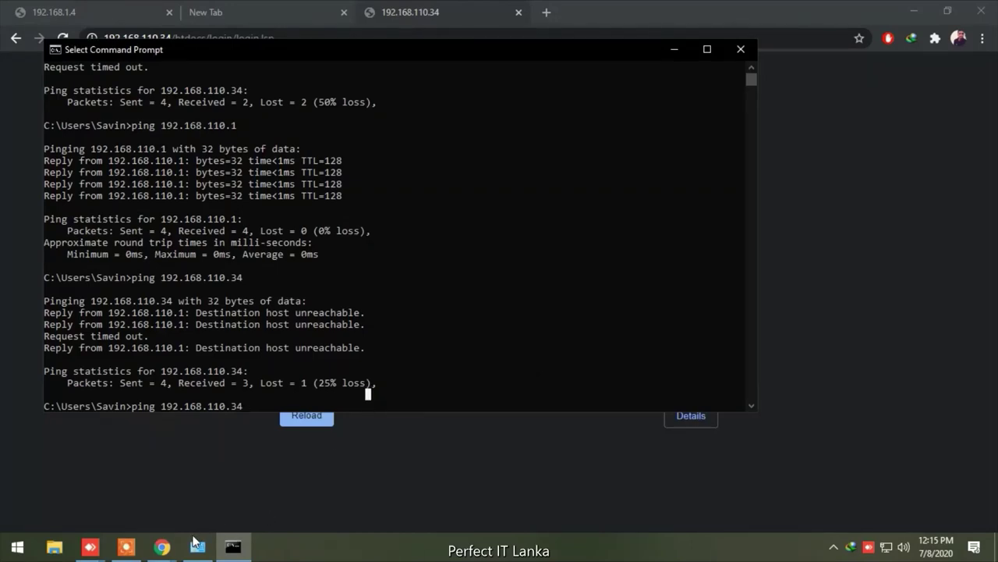
{"action": "left_click", "coordinate": [437, 371]}
{"action": "key", "text": "Escape"}
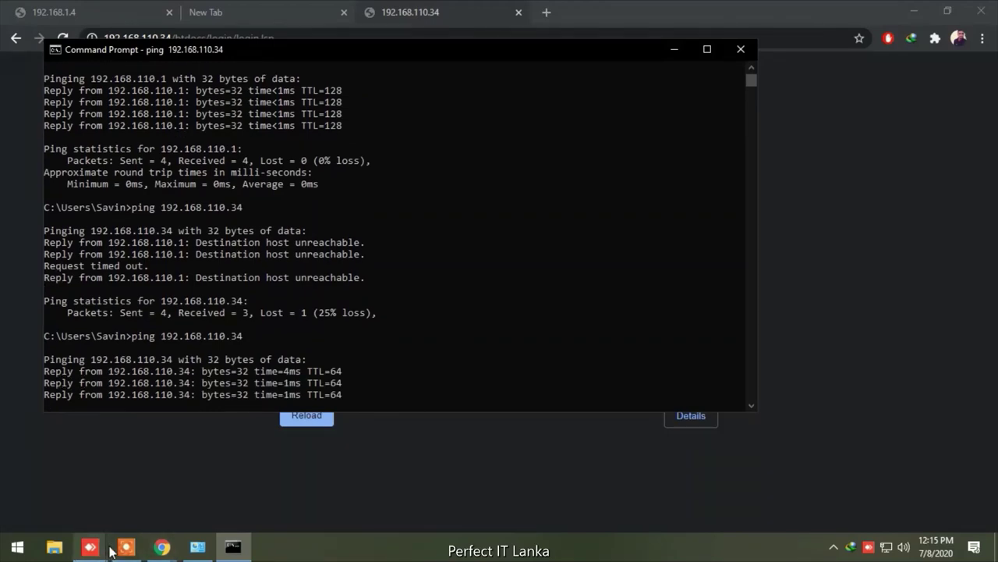
{"action": "mouse_move", "coordinate": [163, 549]}
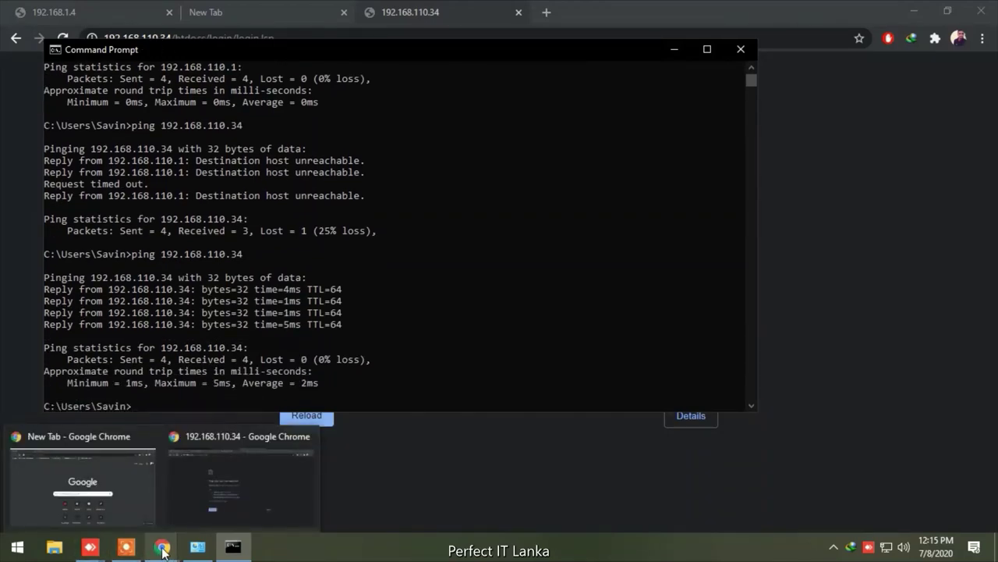
Reload the switch's 192.168.110.34 web page and open Setup Network's Get Connected settings
{"action": "left_click", "coordinate": [266, 477]}
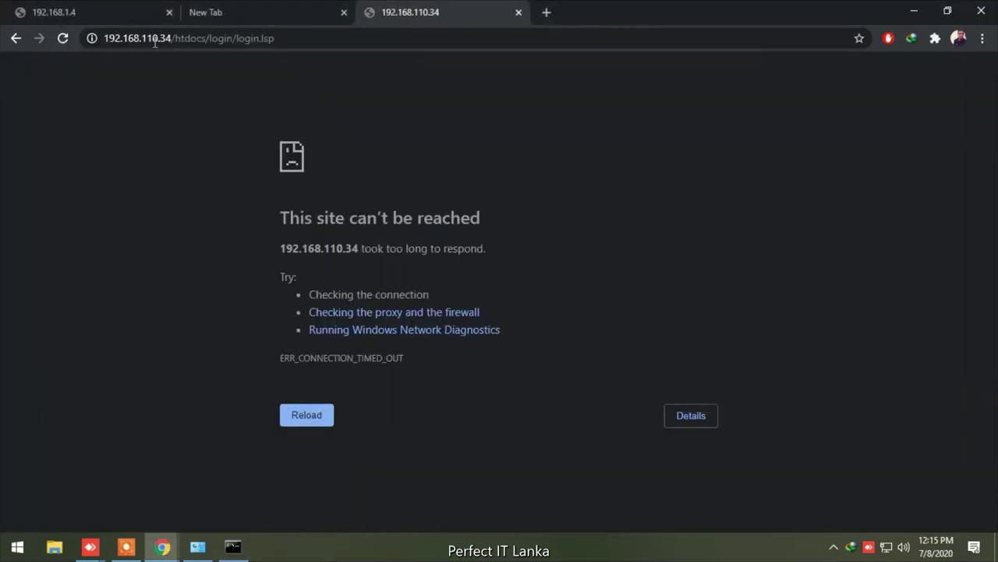
{"action": "left_click", "coordinate": [62, 38]}
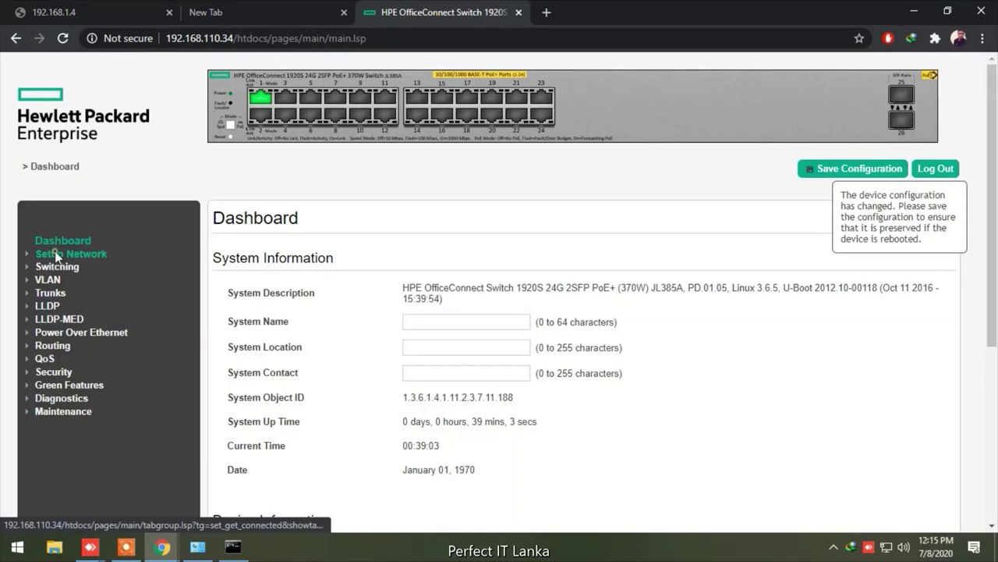
{"action": "left_click", "coordinate": [56, 254]}
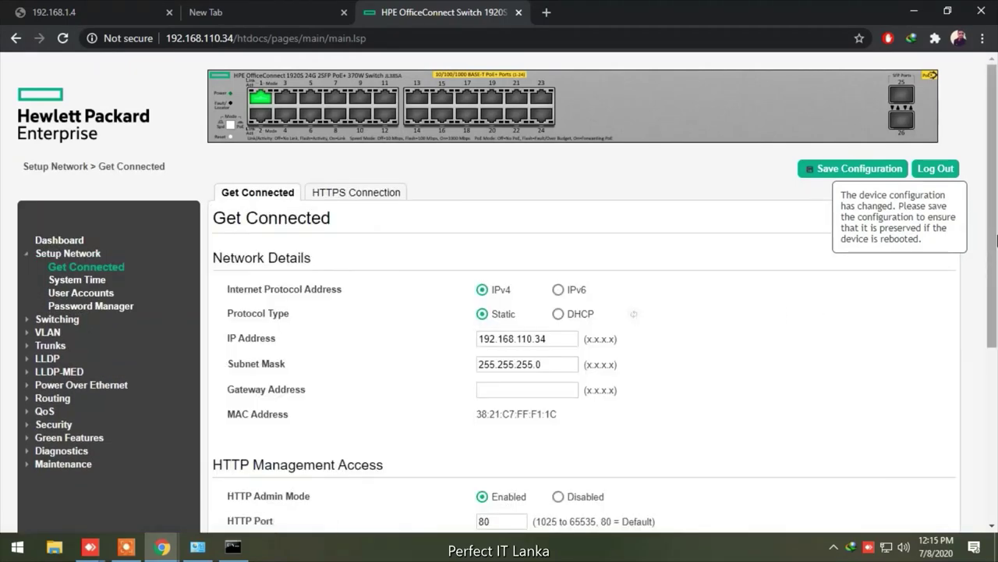
Set Management VLAN ID to 110 and confirm both the VLAN and management port warnings
{"action": "left_click_drag", "start_coordinate": [996, 239], "coordinate": [996, 419]}
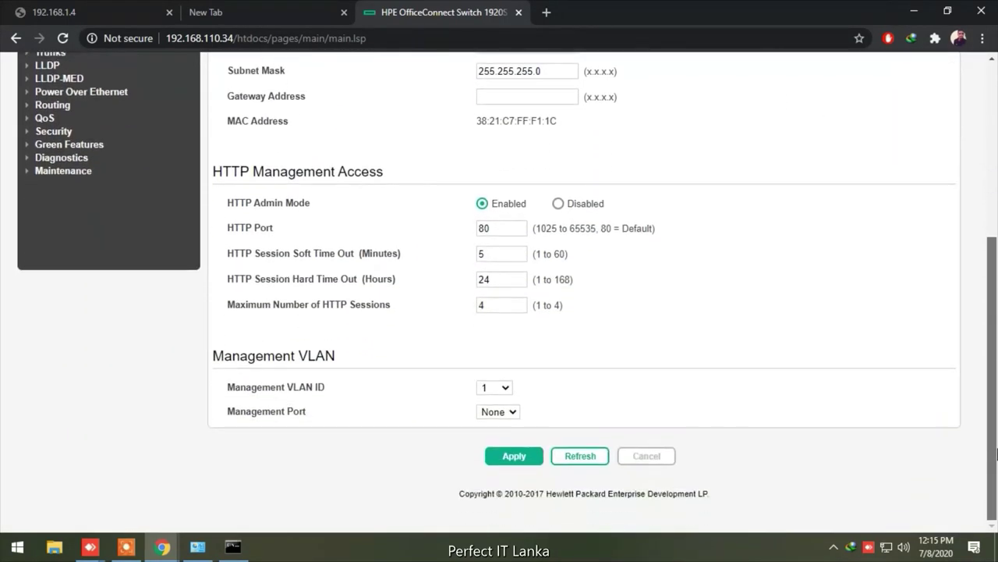
{"action": "left_click", "coordinate": [506, 390]}
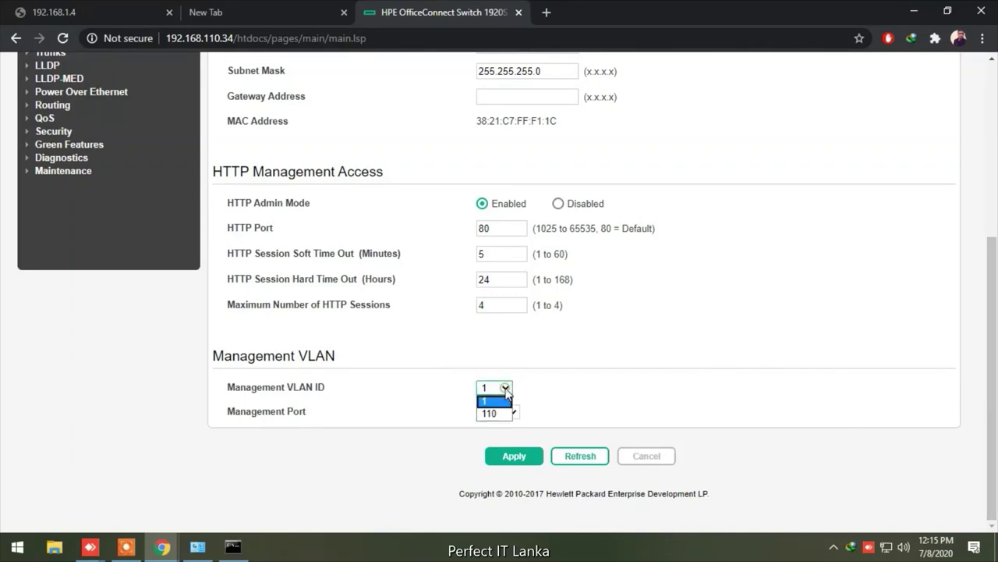
{"action": "left_click", "coordinate": [494, 415]}
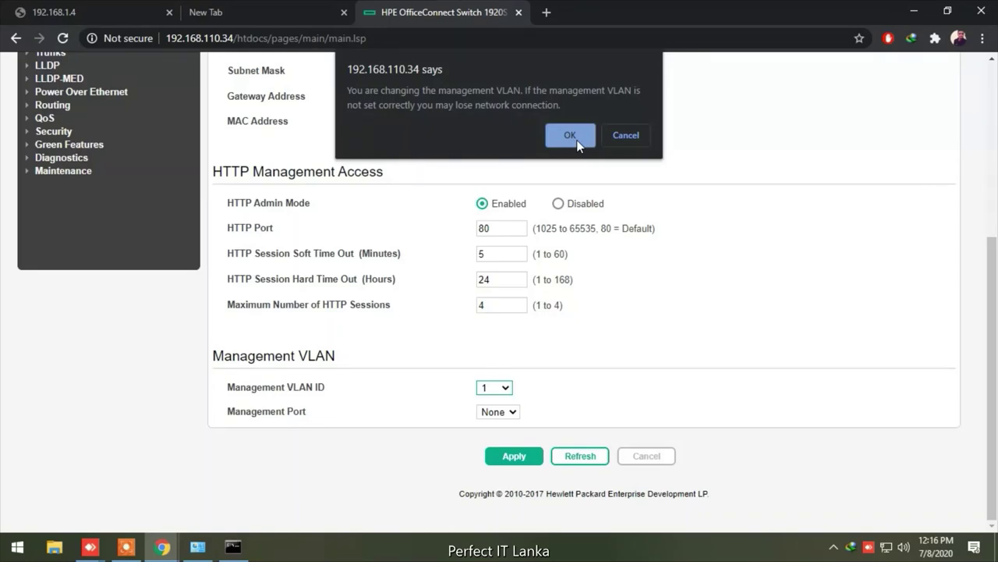
{"action": "left_click", "coordinate": [576, 139]}
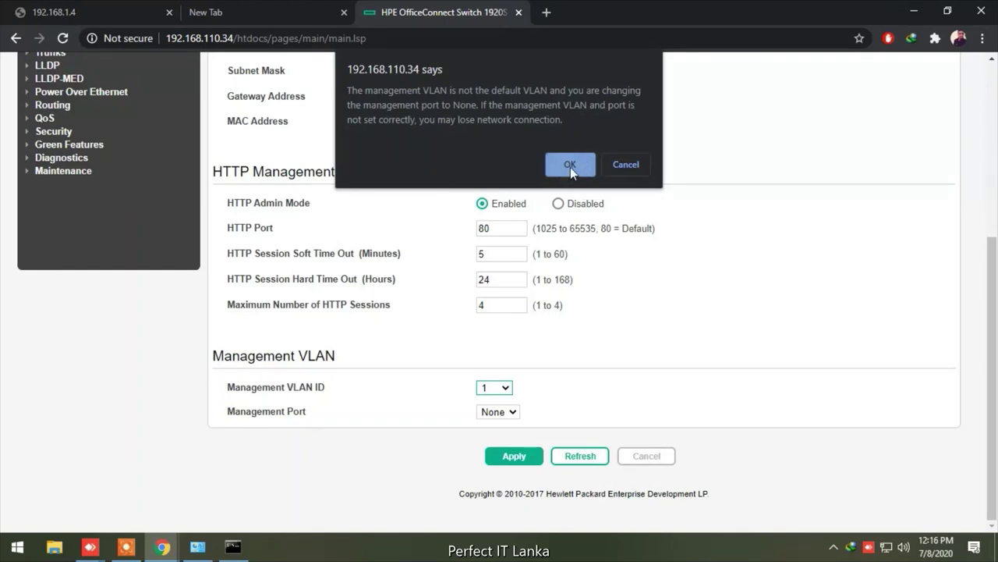
{"action": "left_click", "coordinate": [570, 164]}
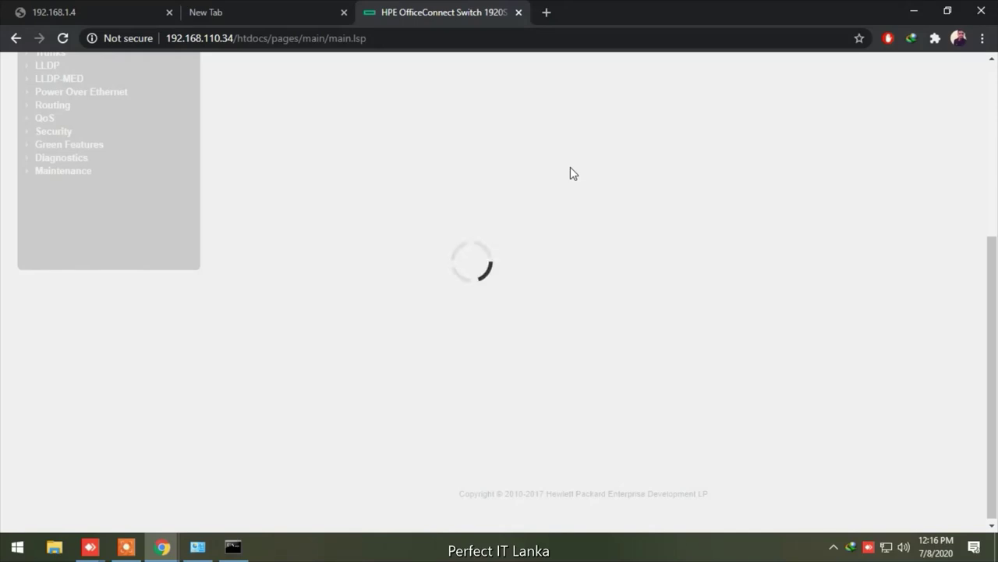
Rerun ping 192.168.110.34 three times; it now ends with 75% loss and unreachable replies
{"action": "left_click", "coordinate": [232, 547]}
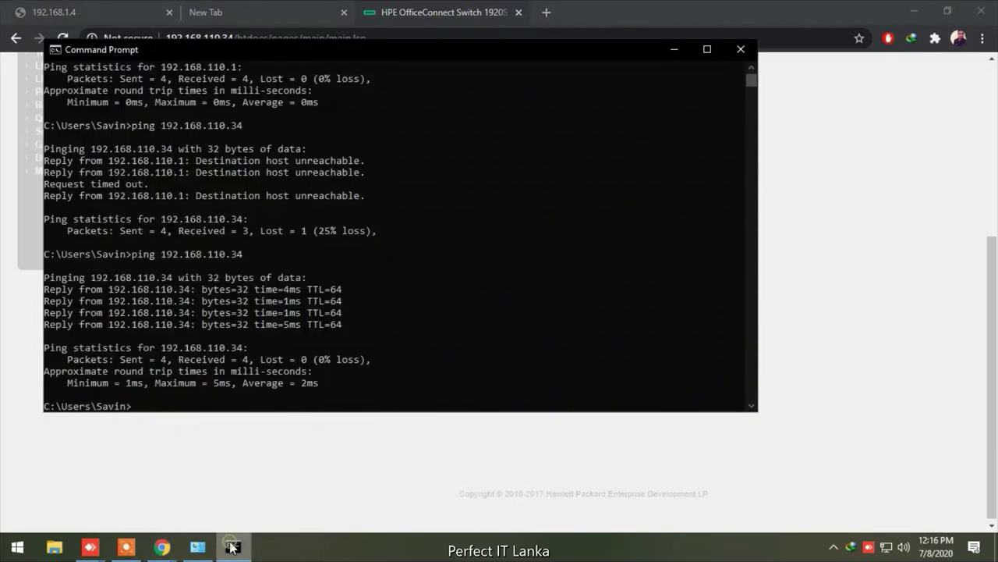
{"action": "key", "text": "Up"}
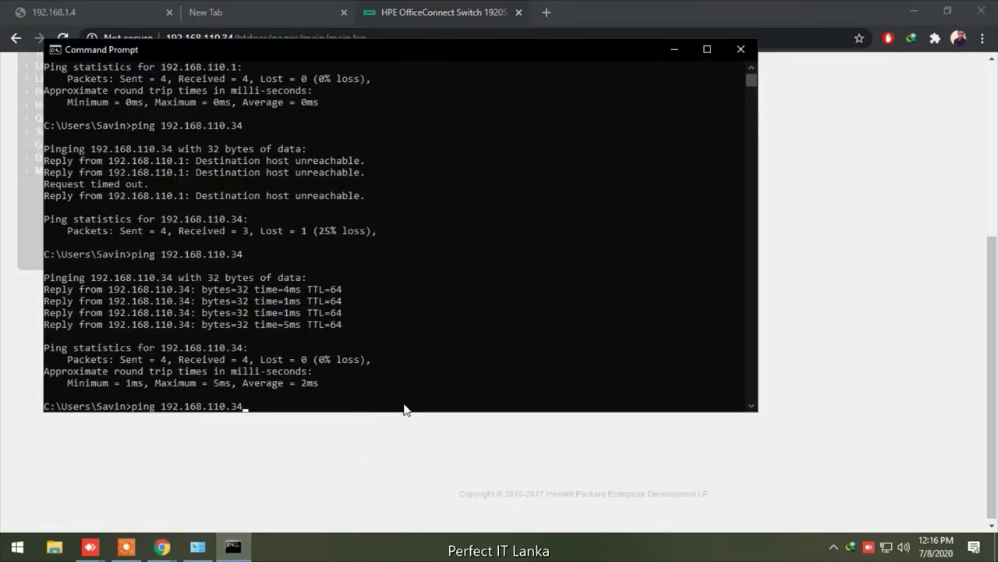
{"action": "key", "text": "Return"}
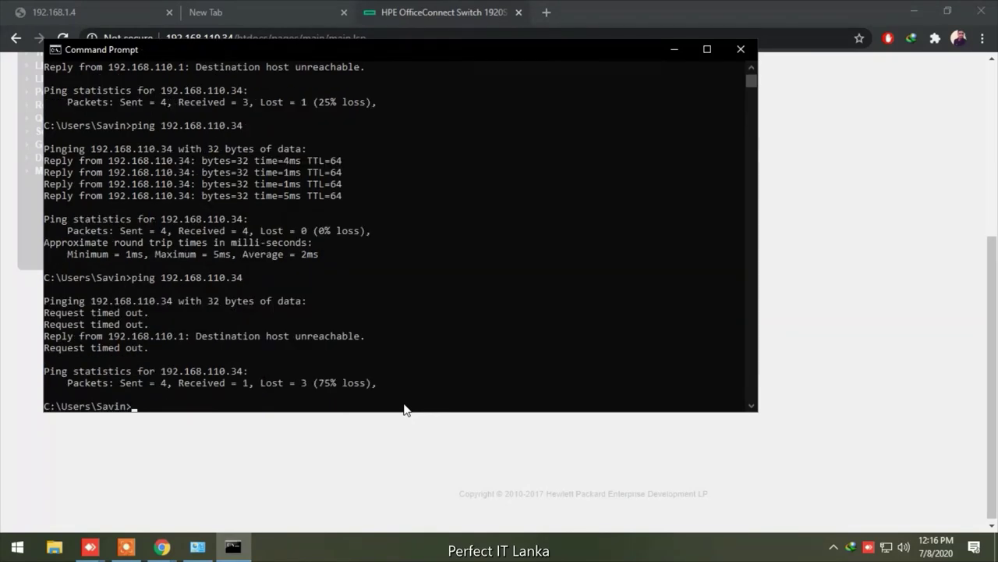
{"action": "key", "text": "Up"}
{"action": "key", "text": "Return"}
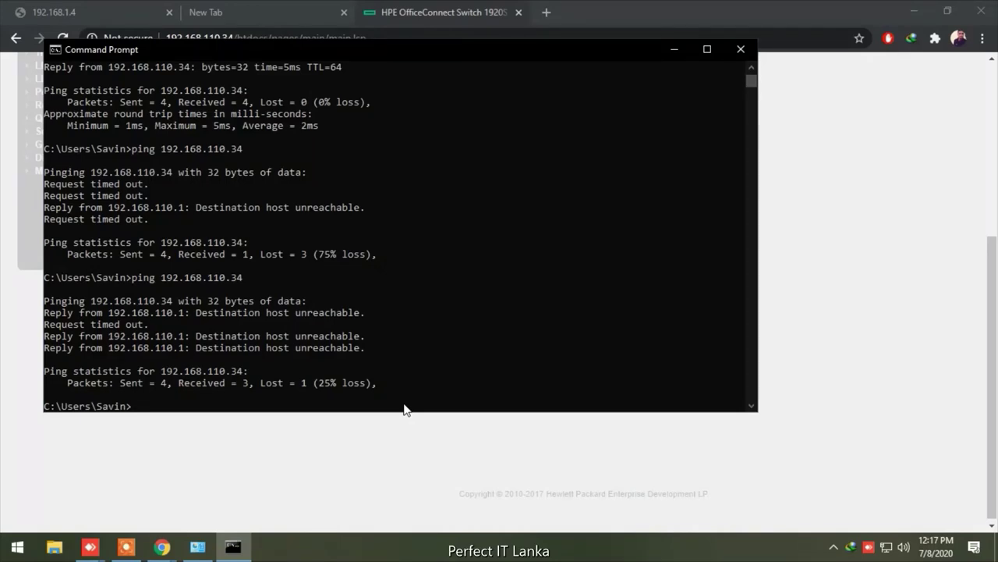
{"action": "key", "text": "Up"}
{"action": "key", "text": "Return"}
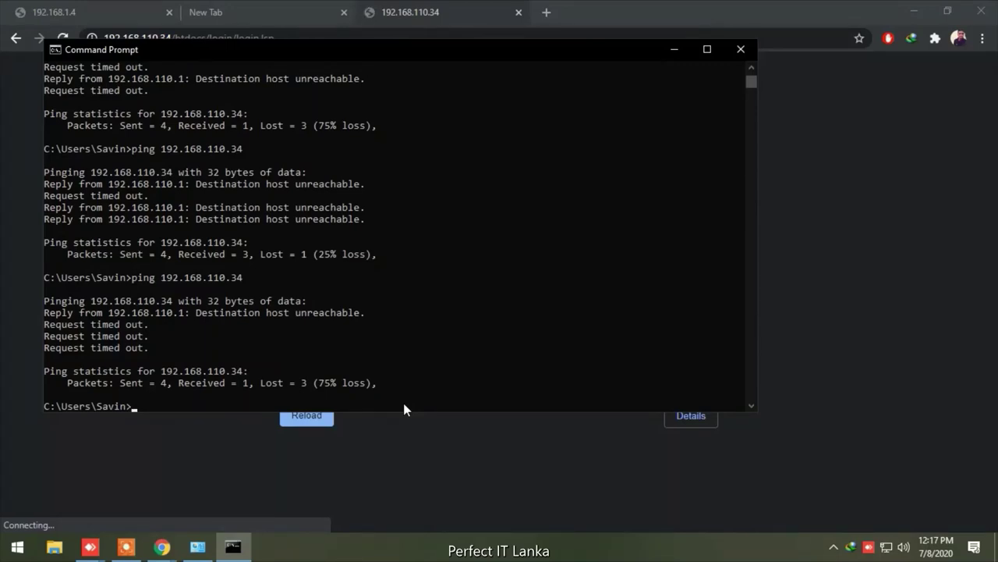
Ping 192.168.110.34 again, getting 50% loss with unreachable replies
{"action": "key", "text": "Up"}
{"action": "key", "text": "Return"}
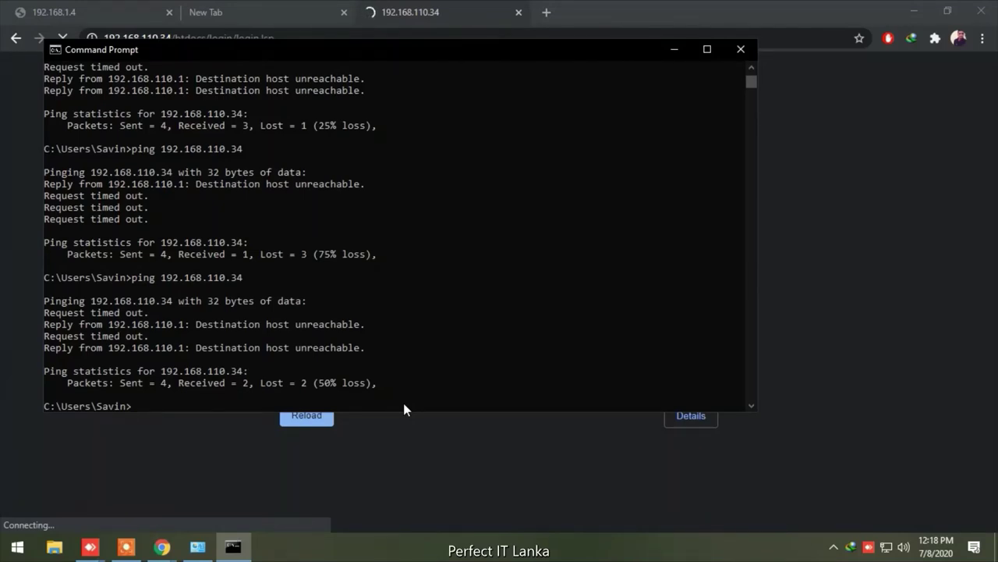
{"action": "key", "text": "Up"}
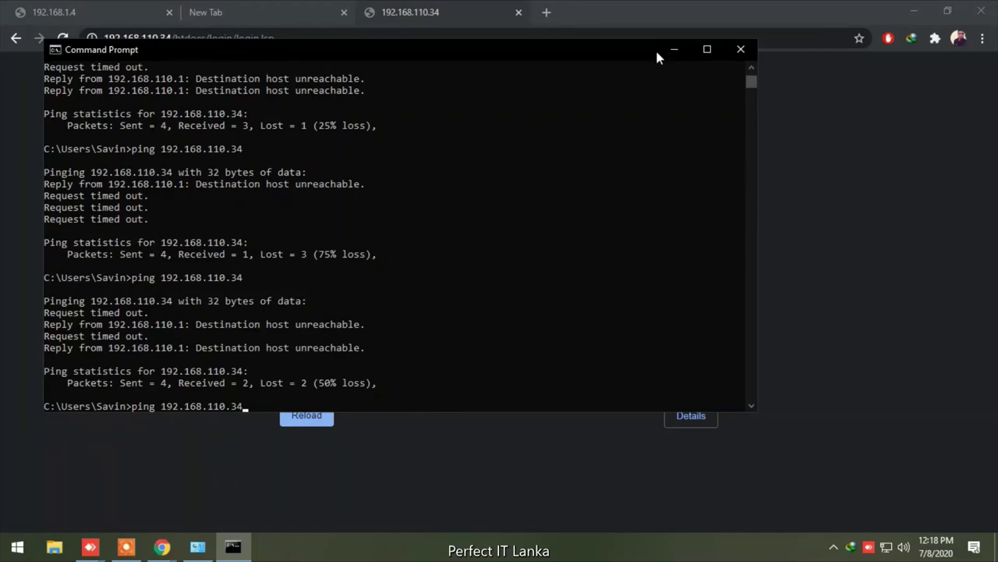
Try 192.168.1.1 in a new Chrome tab, then return to the timed-out 192.168.110.34 tab
{"action": "left_click", "coordinate": [304, 10]}
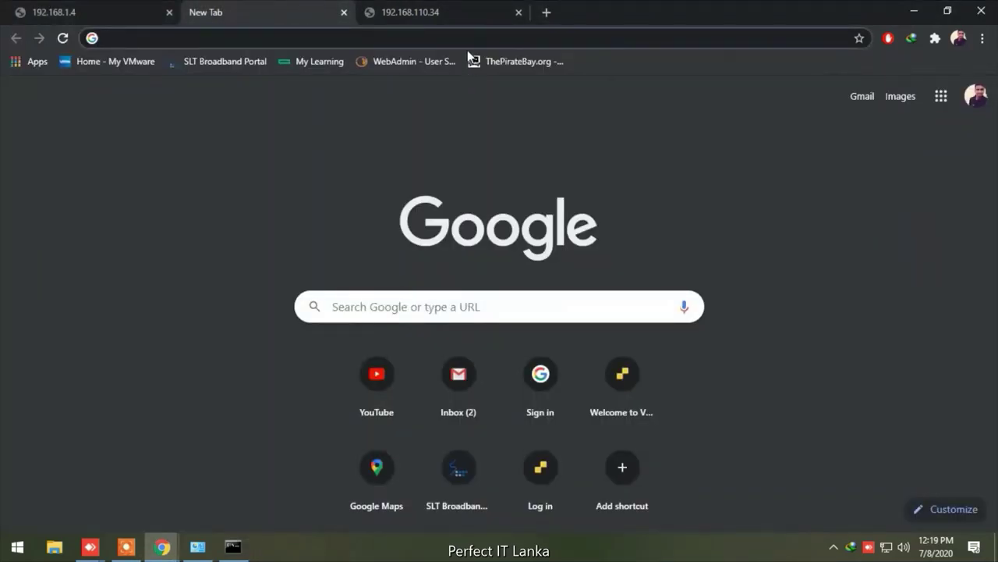
{"action": "left_click", "coordinate": [460, 18]}
{"action": "left_click", "coordinate": [546, 12]}
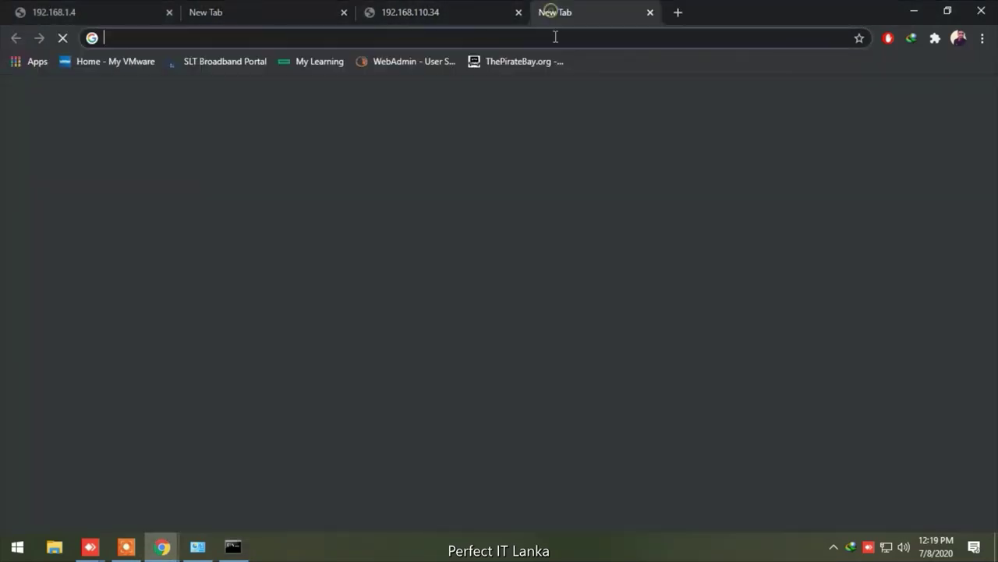
{"action": "key", "text": "Down"}
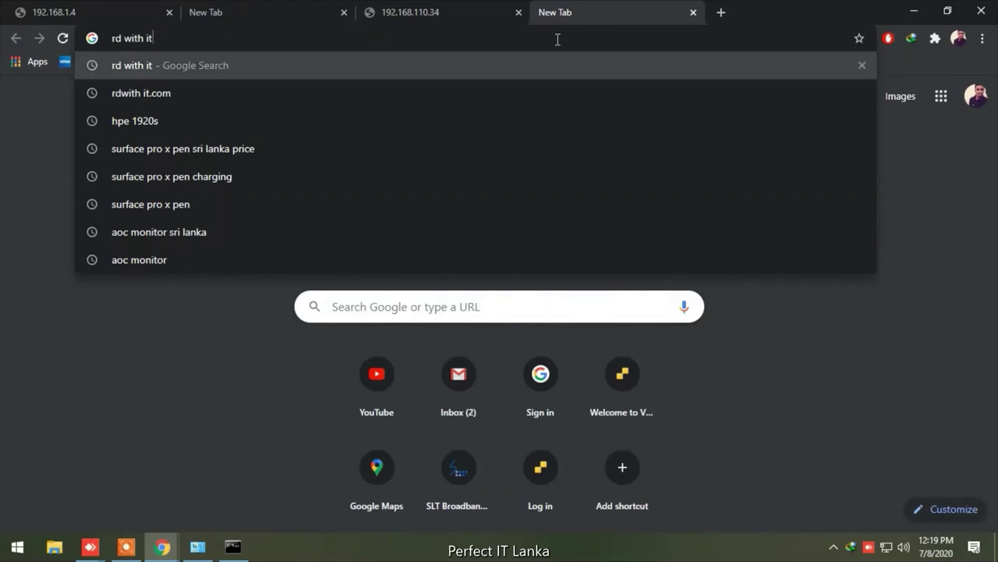
{"action": "key", "text": "Down"}
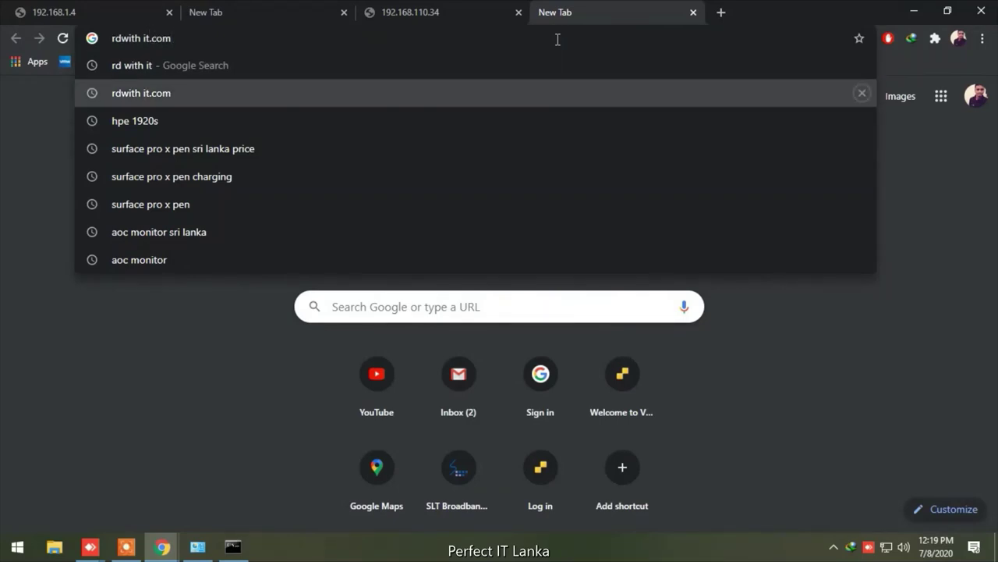
{"action": "key", "text": "Up"}
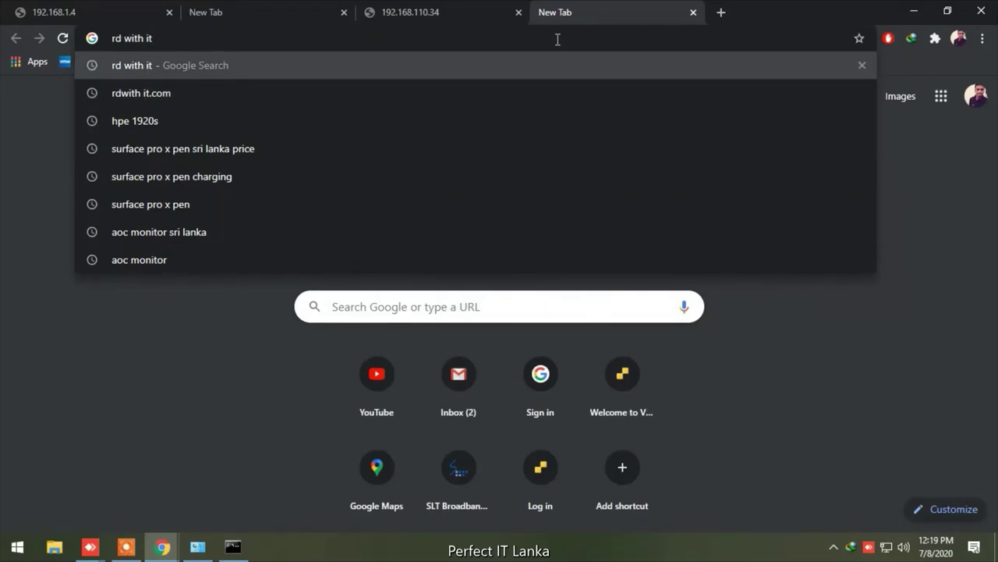
{"action": "key", "text": "BackSpace"}
{"action": "key", "text": "BackSpace"}
{"action": "key", "text": "BackSpace"}
{"action": "key", "text": "BackSpace"}
{"action": "key", "text": "BackSpace"}
{"action": "key", "text": "BackSpace"}
{"action": "key", "text": "BackSpace"}
{"action": "key", "text": "BackSpace"}
{"action": "key", "text": "BackSpace"}
{"action": "key", "text": "BackSpace"}
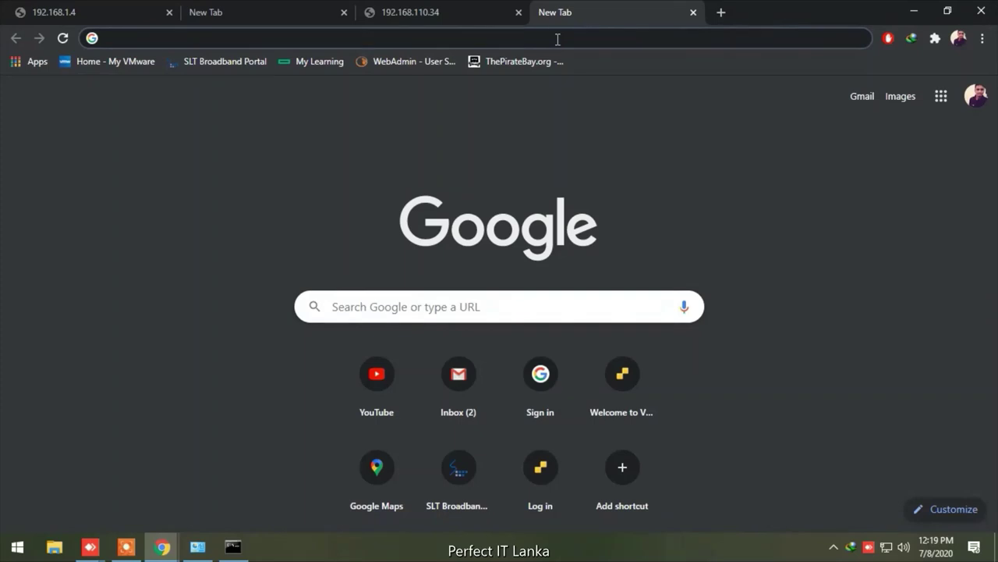
{"action": "type", "text": "192."}
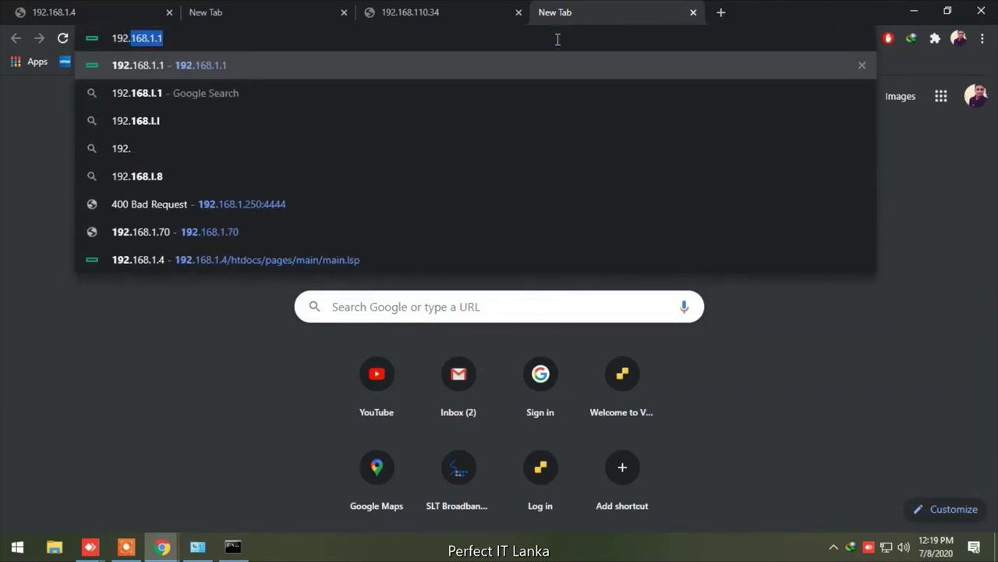
{"action": "type", "text": "168.1.1"}
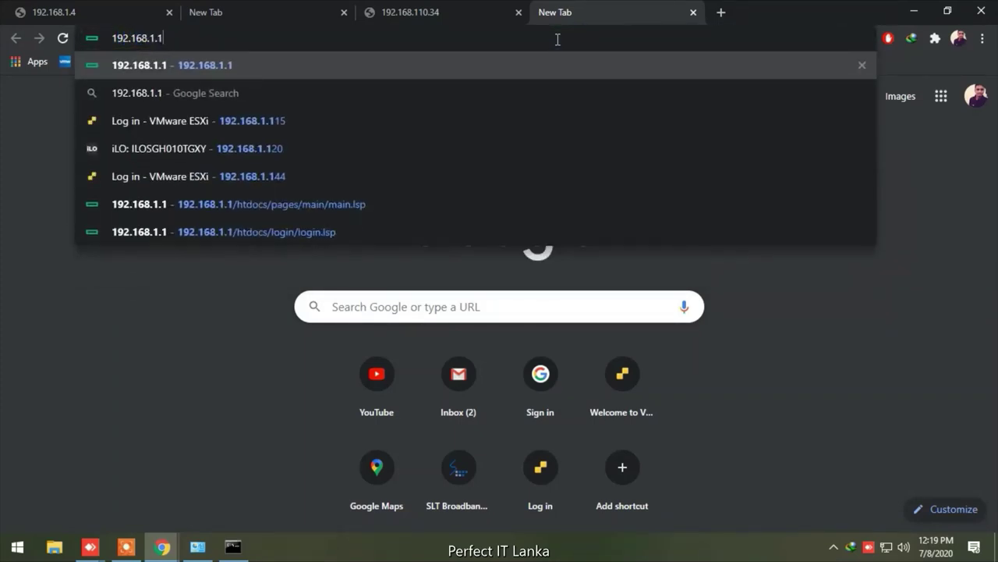
{"action": "key", "text": "Return"}
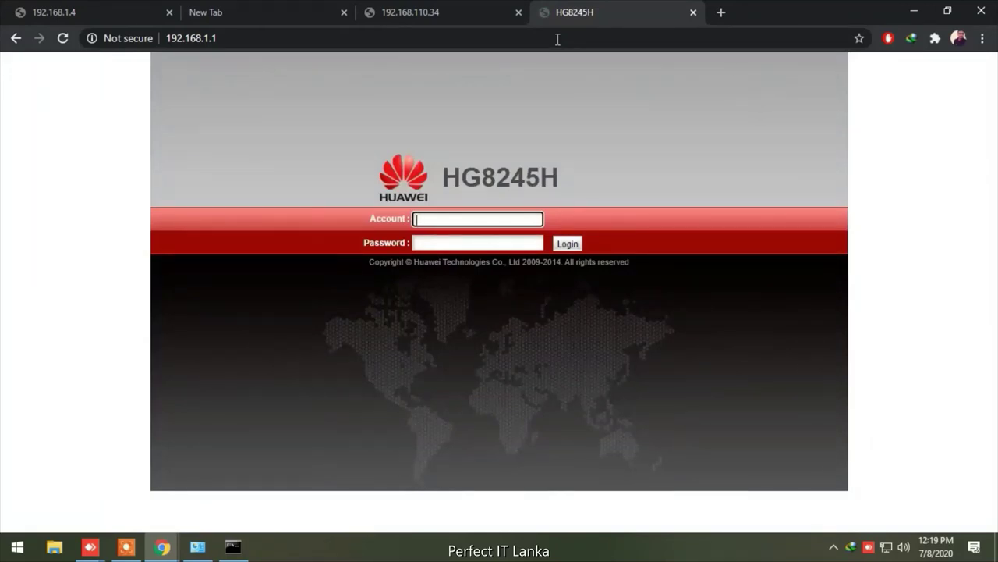
{"action": "left_click", "coordinate": [17, 38]}
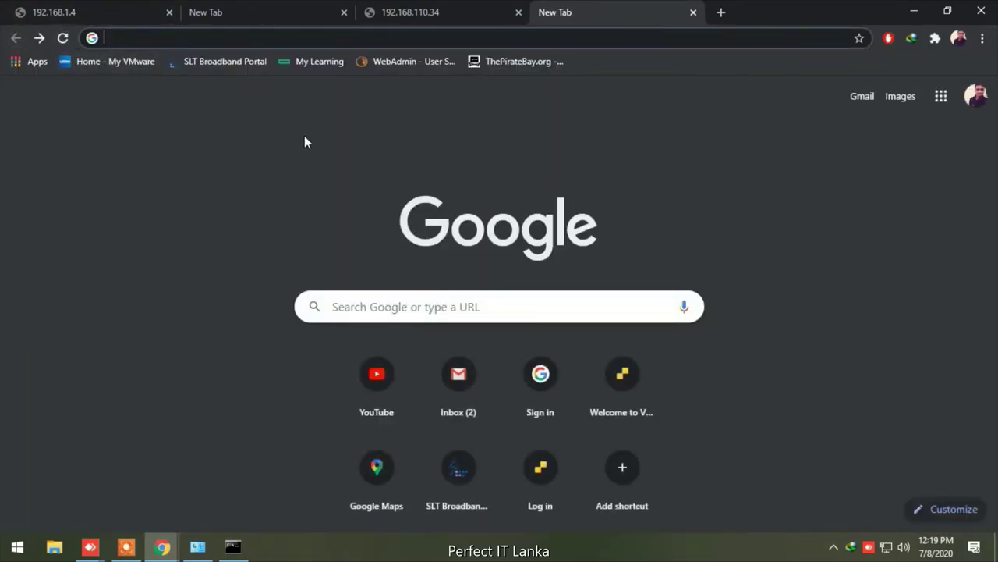
{"action": "left_click", "coordinate": [413, 22]}
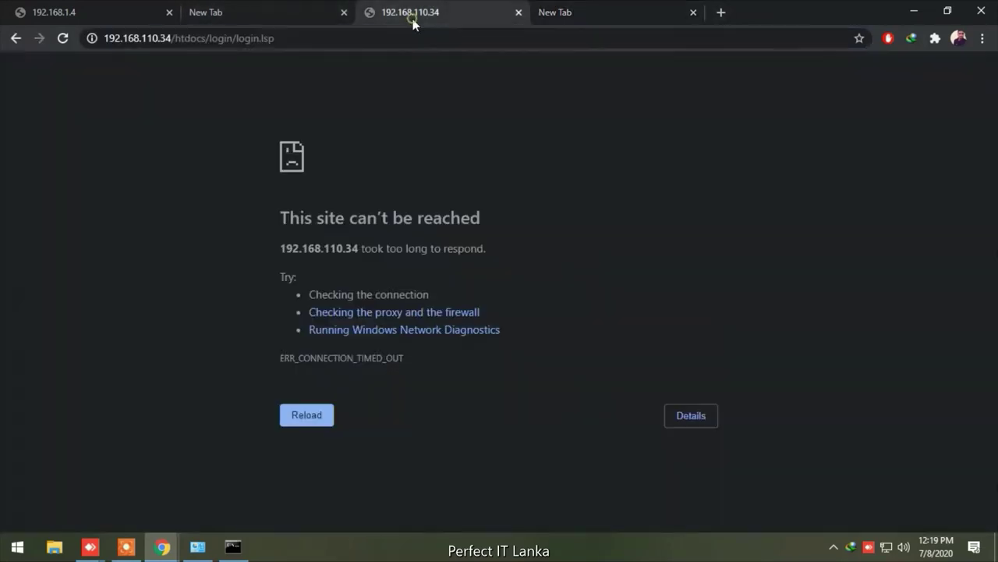
Retry loading the switch's 192.168.110.34 login page
{"action": "left_click", "coordinate": [606, 12]}
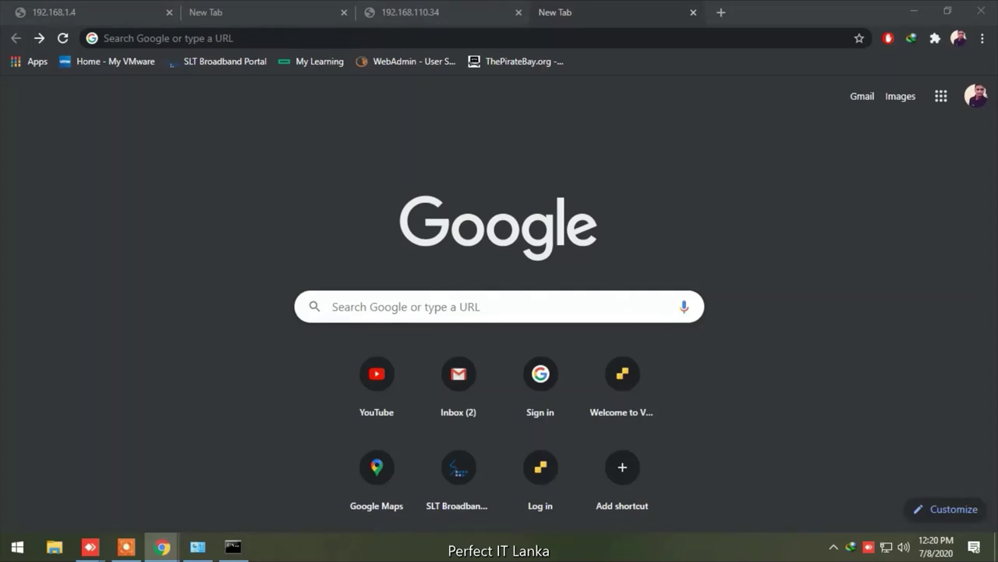
{"action": "left_click", "coordinate": [488, 6]}
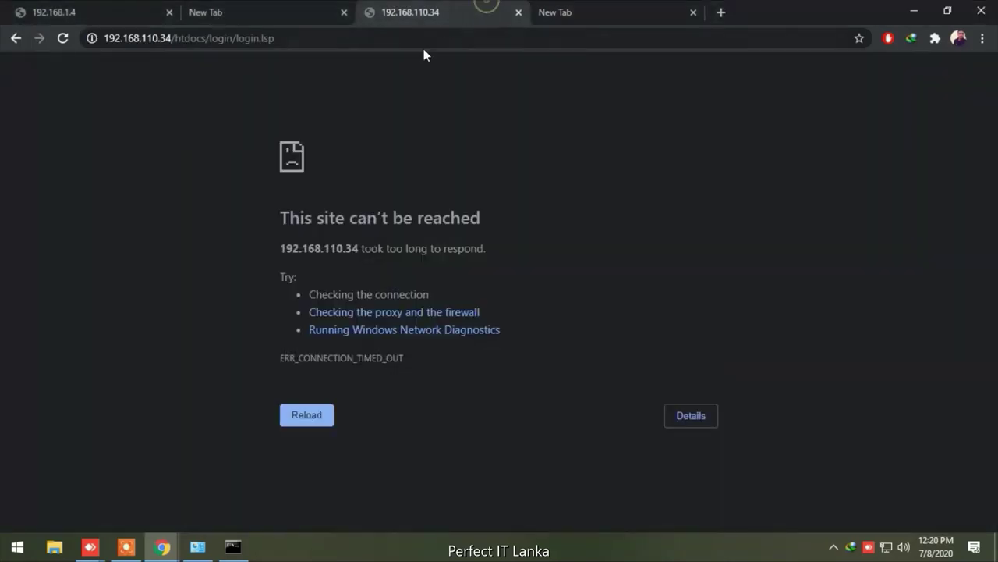
{"action": "left_click", "coordinate": [62, 39]}
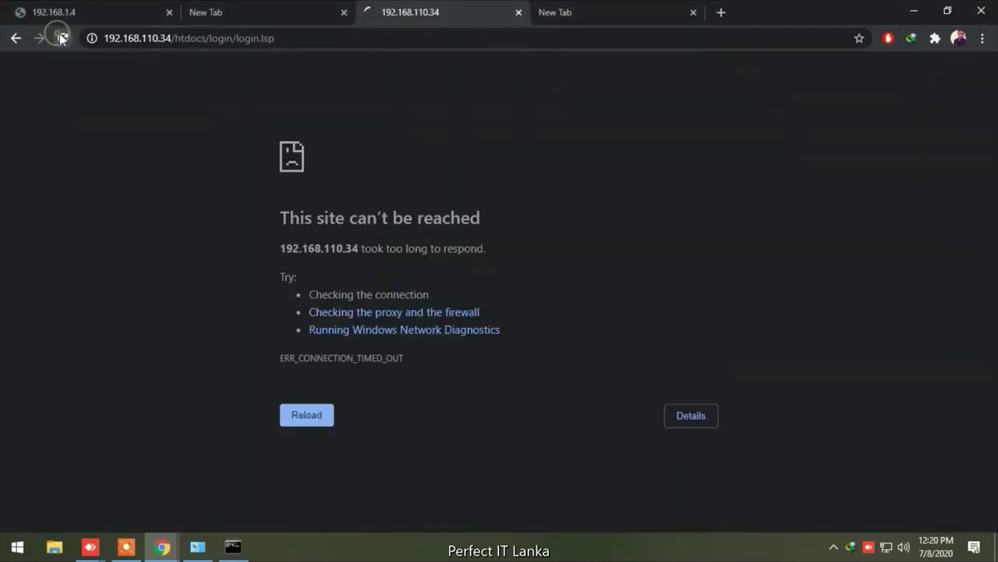
Load 192.168.1.1 in the second blank tab and check the 192.168.1.4 tab
{"action": "left_click", "coordinate": [291, 17]}
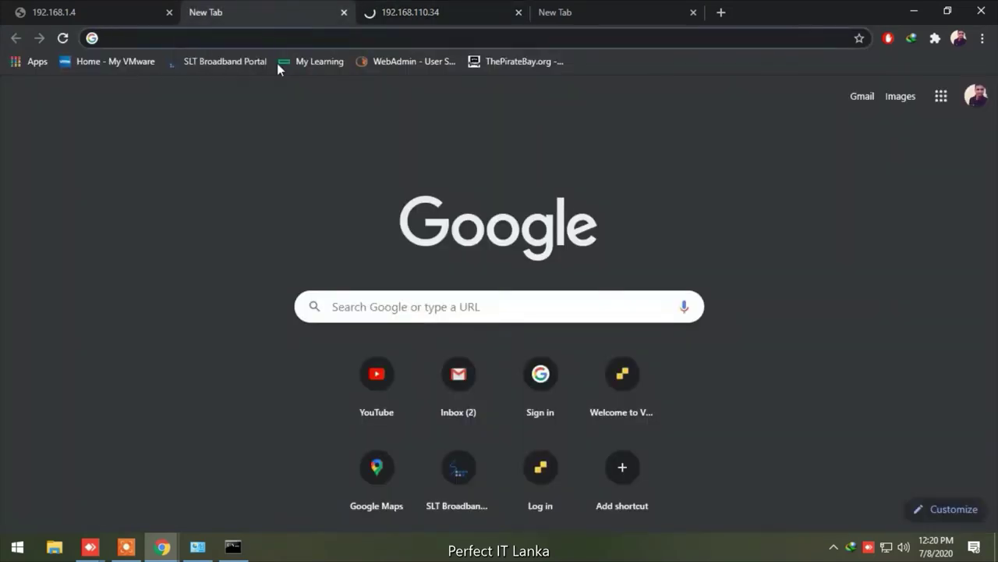
{"action": "left_click", "coordinate": [273, 40]}
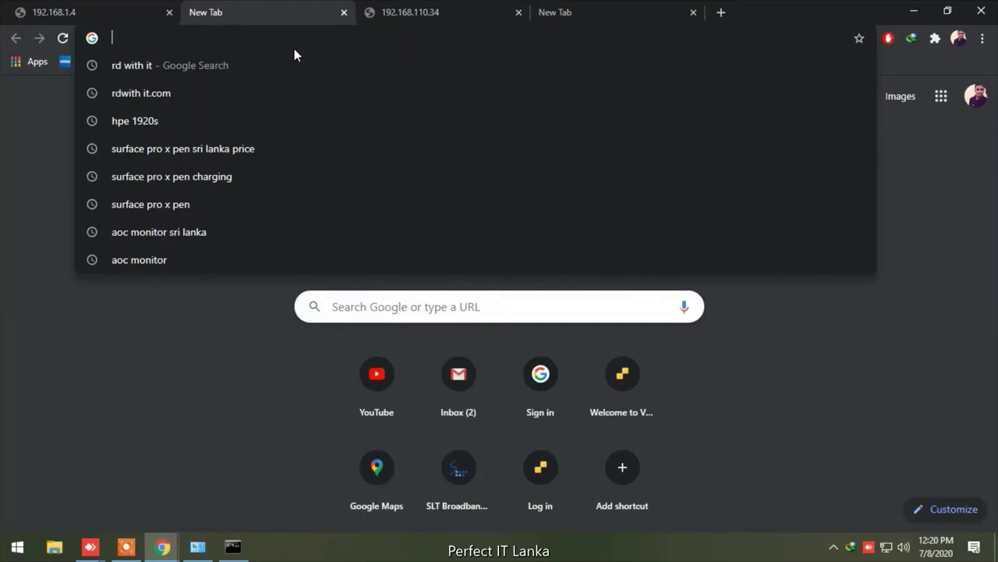
{"action": "type", "text": "192.16"}
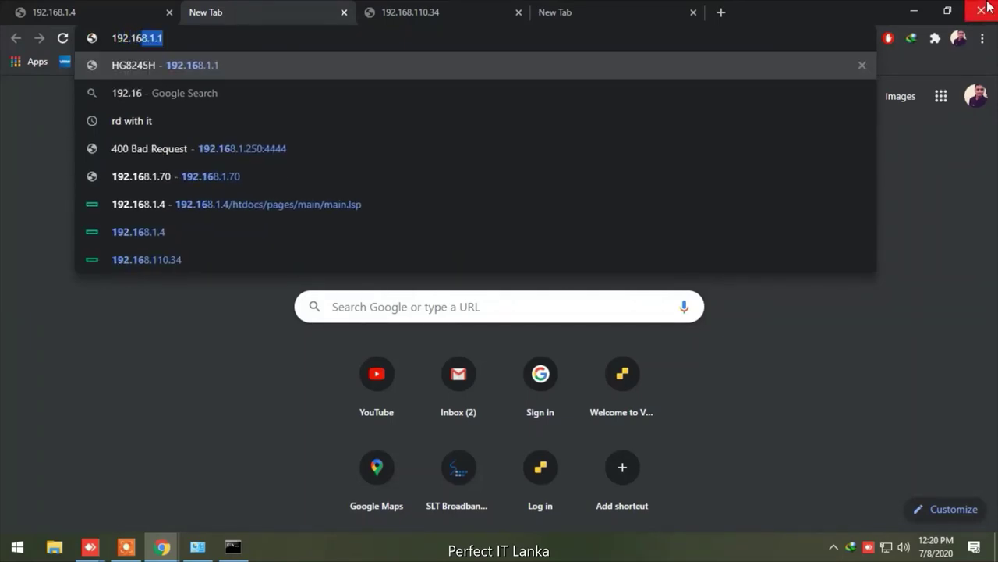
{"action": "type", "text": "8.1.1"}
{"action": "key", "text": "Return"}
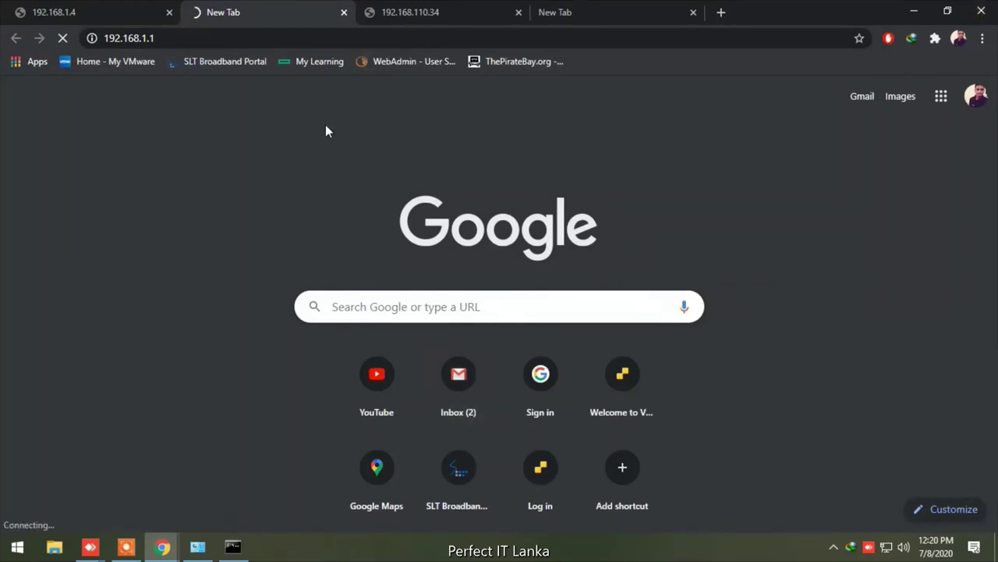
{"action": "left_click", "coordinate": [152, 10]}
{"action": "left_click", "coordinate": [222, 10]}
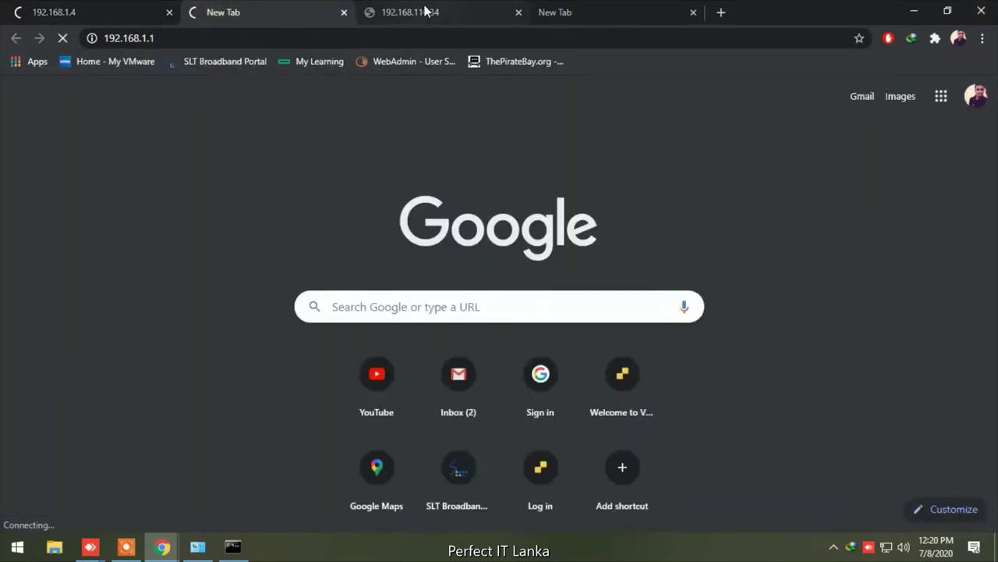
{"action": "left_click", "coordinate": [110, 10]}
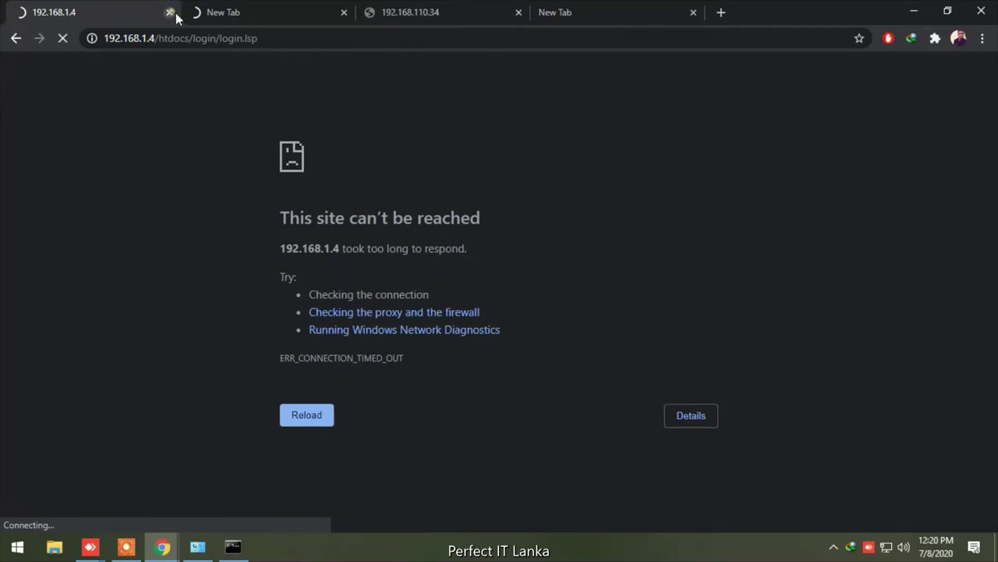
Close the unreachable 192.168.1.4 tab and return to the 192.168.1.1 tab
{"action": "left_click", "coordinate": [170, 13]}
{"action": "left_click", "coordinate": [254, 14]}
{"action": "left_click", "coordinate": [141, 13]}
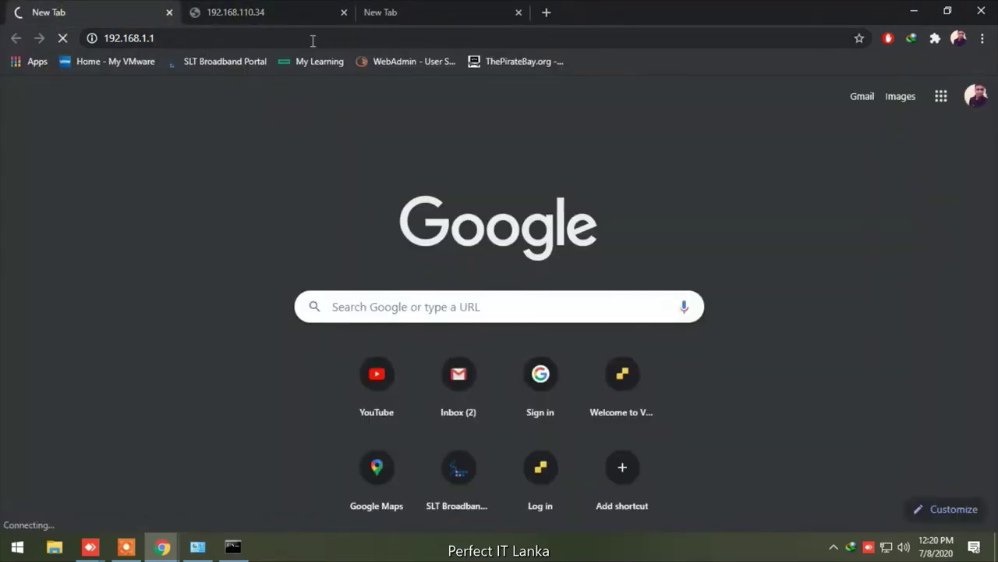
Launch cmd via Win+R and run ping 192.168.1.1
{"action": "key", "text": "super+r"}
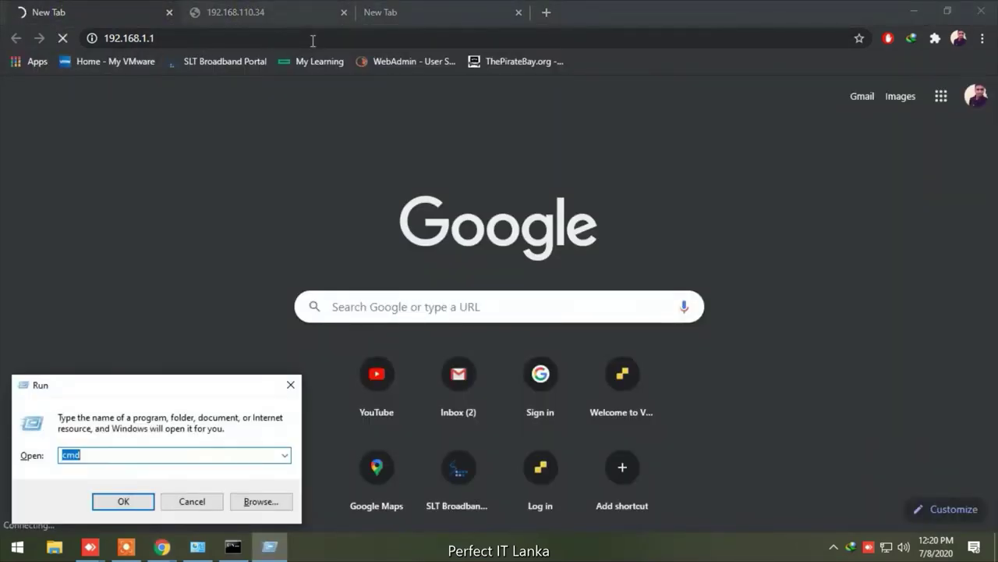
{"action": "key", "text": "Return"}
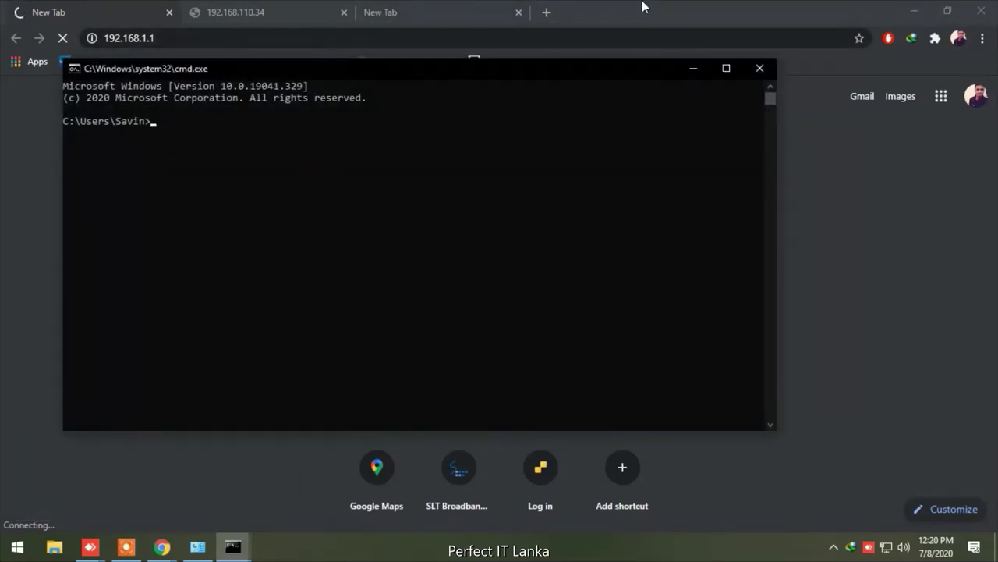
{"action": "type", "text": "ping 192."}
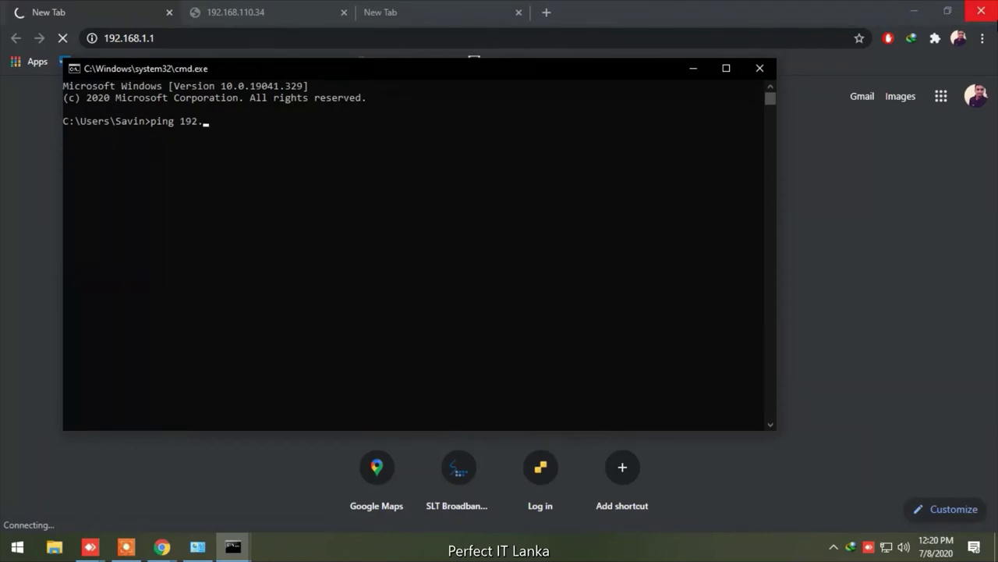
{"action": "type", "text": "168.1.1"}
{"action": "key", "text": "Return"}
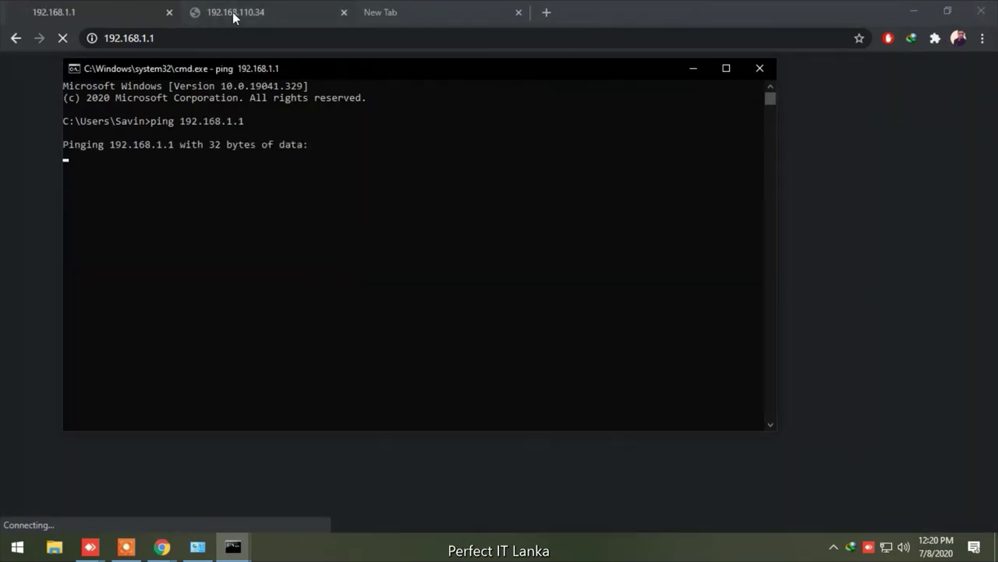
{"action": "left_click", "coordinate": [104, 9]}
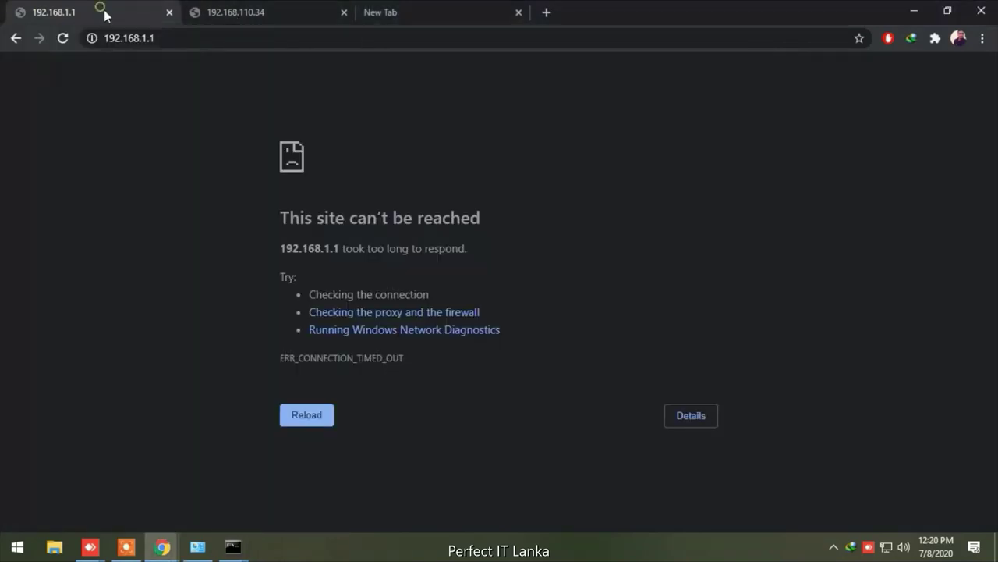
Reload 192.168.1.1 until the HPE OfficeConnect 1920S JL385A login page appears
{"action": "left_click", "coordinate": [316, 415]}
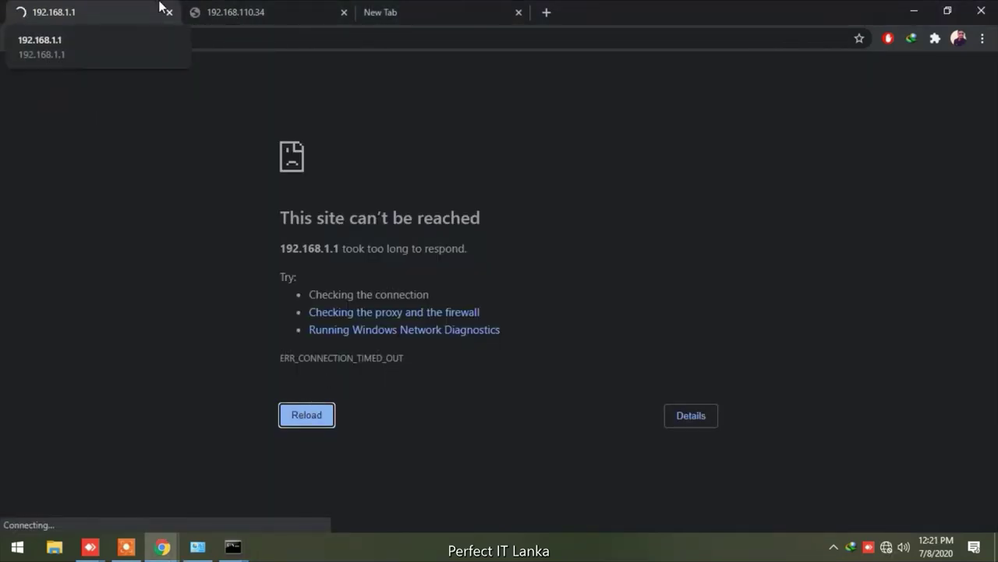
{"action": "left_click", "coordinate": [282, 8]}
{"action": "left_click", "coordinate": [103, 14]}
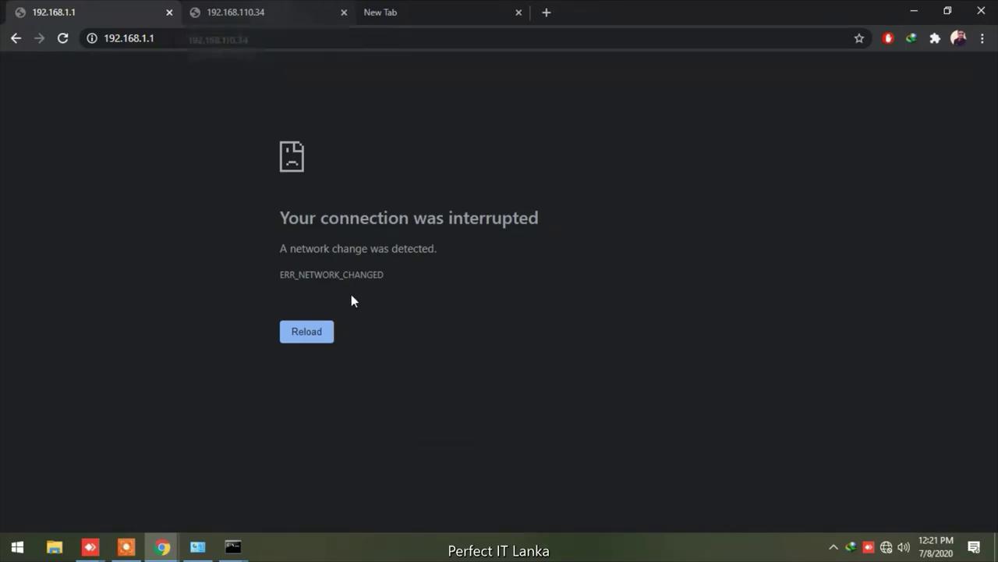
{"action": "left_click", "coordinate": [314, 340]}
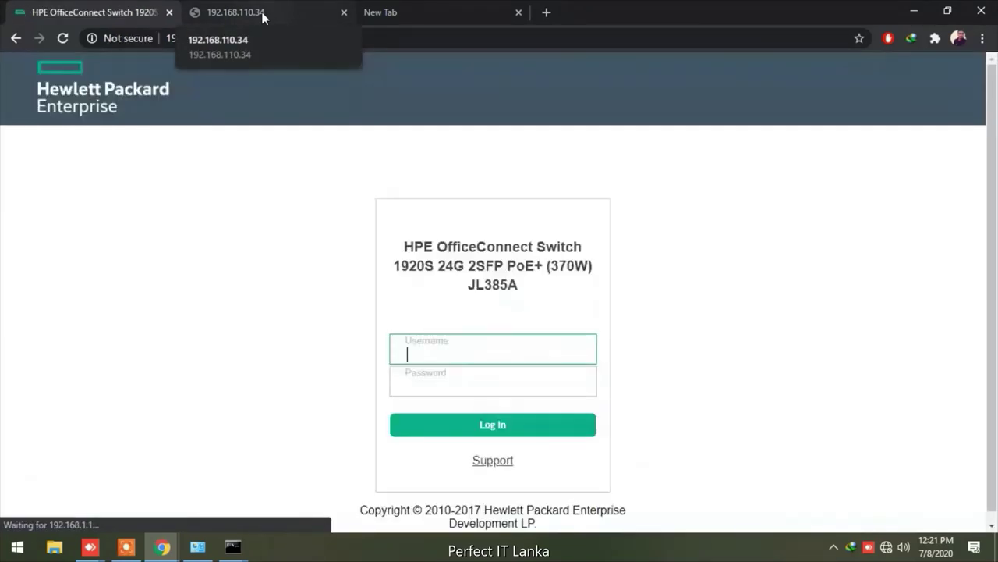
Log in to the switch as admin with an empty password
{"action": "left_click", "coordinate": [418, 347]}
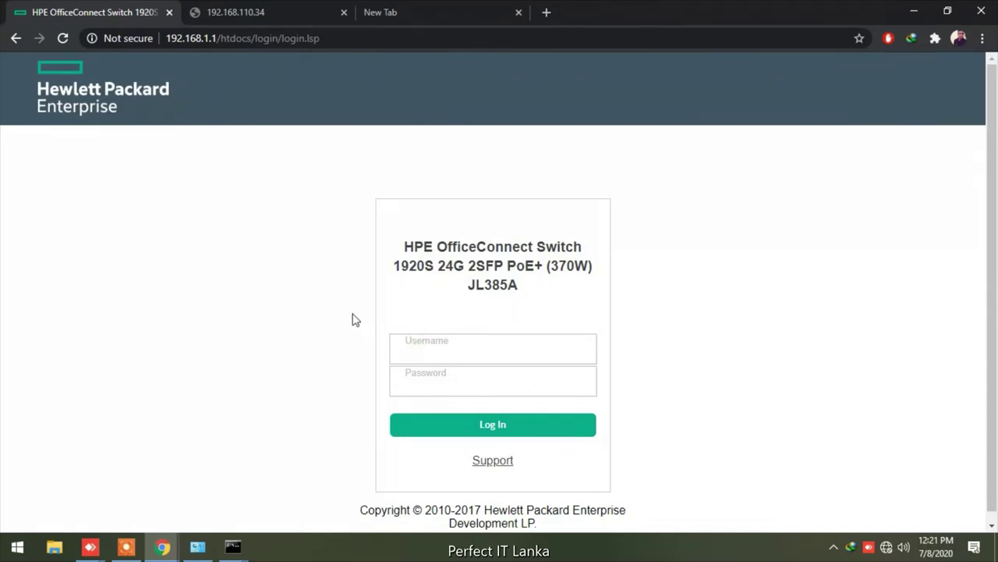
{"action": "left_click", "coordinate": [445, 349]}
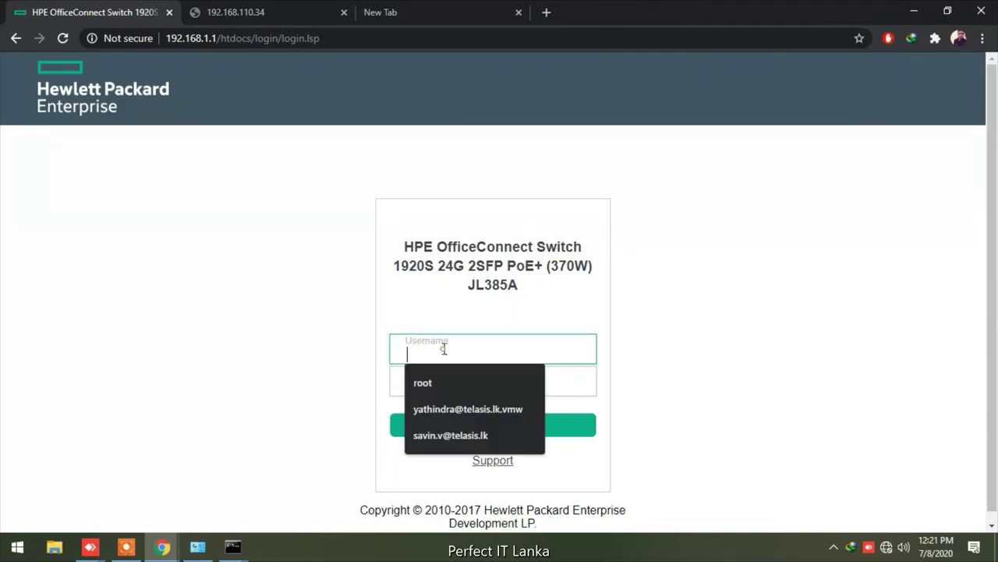
{"action": "type", "text": "admin"}
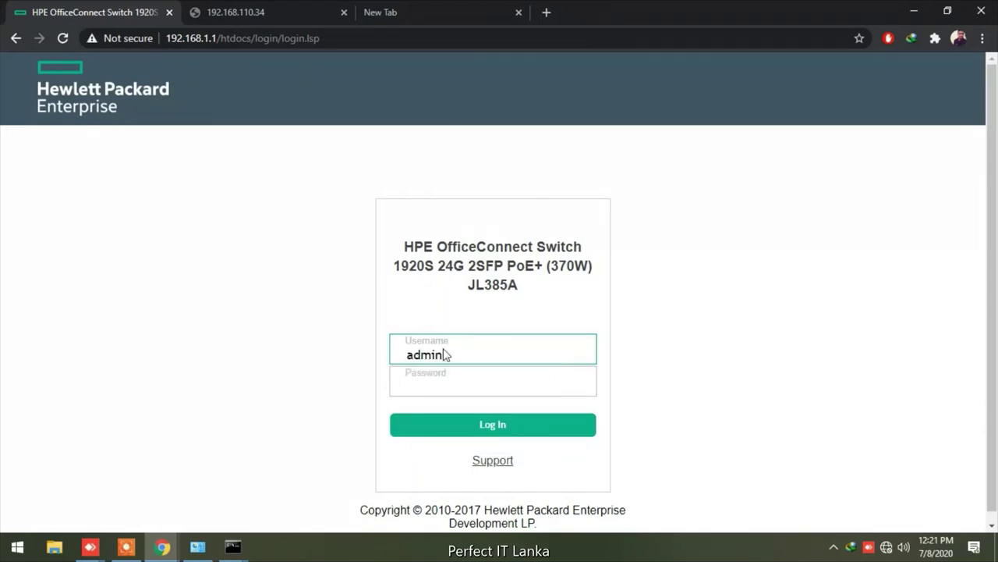
{"action": "key", "text": "Return"}
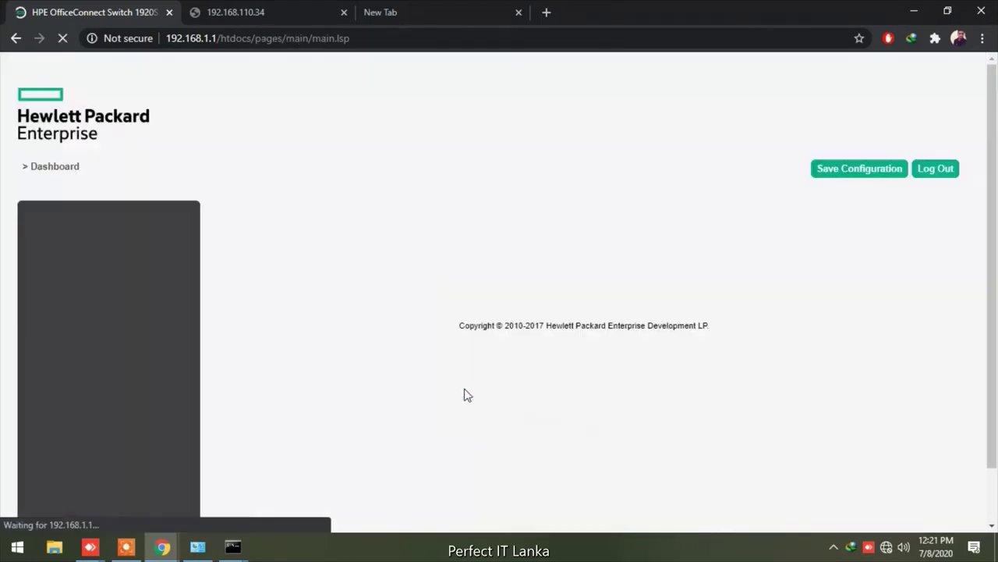
On Get Connected, switch the protocol type to Static and acknowledge the reset warning
{"action": "left_click", "coordinate": [68, 254]}
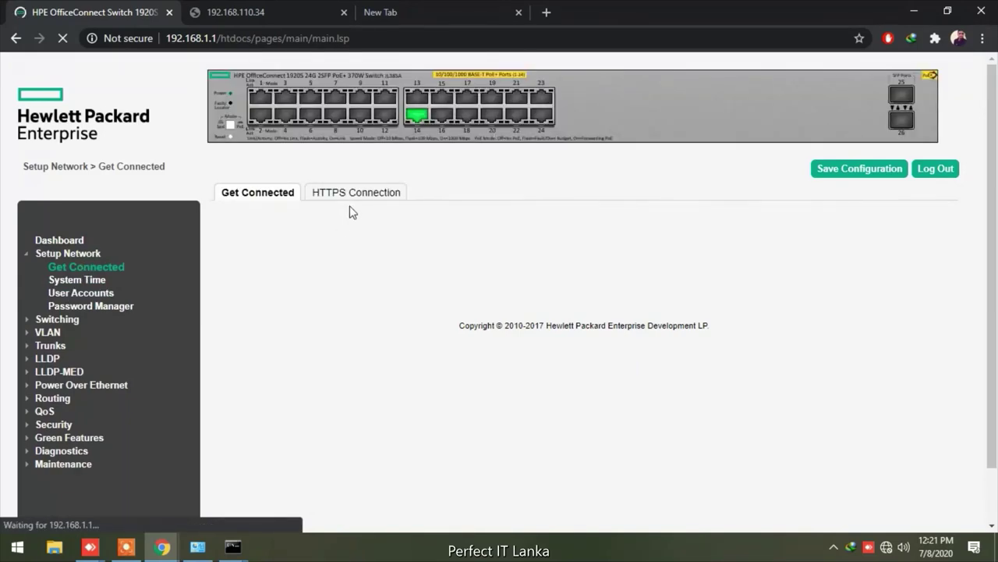
{"action": "left_click", "coordinate": [370, 196]}
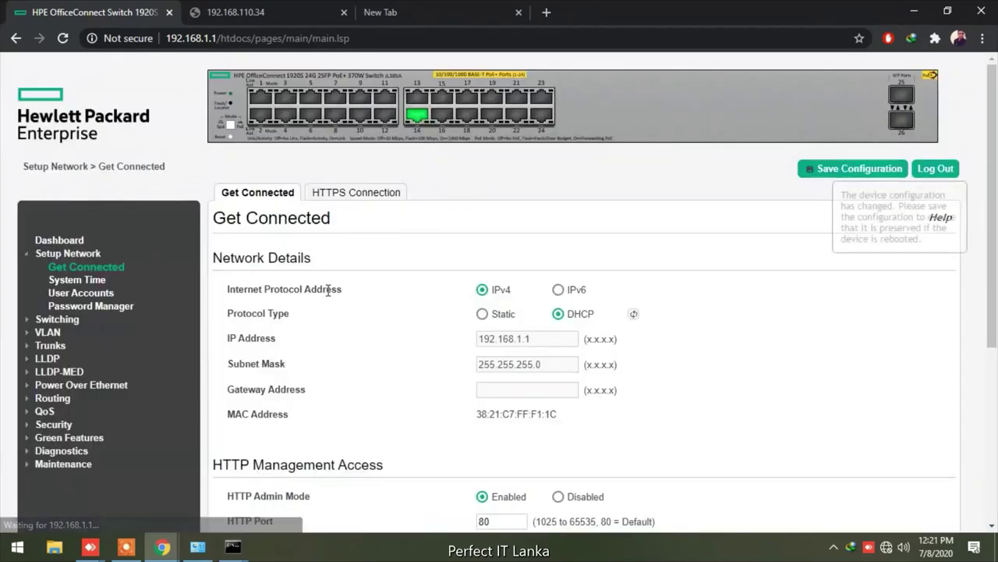
{"action": "left_click", "coordinate": [488, 315]}
{"action": "left_click", "coordinate": [628, 121]}
Change the IP address to 192.168.110.34 and apply the static settings
{"action": "left_click", "coordinate": [542, 337]}
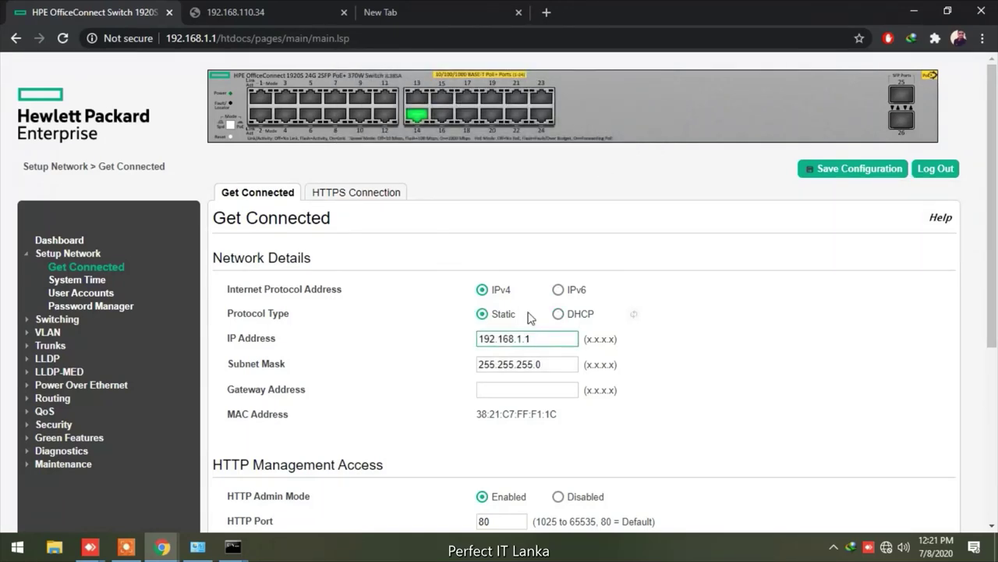
{"action": "key", "text": "BackSpace"}
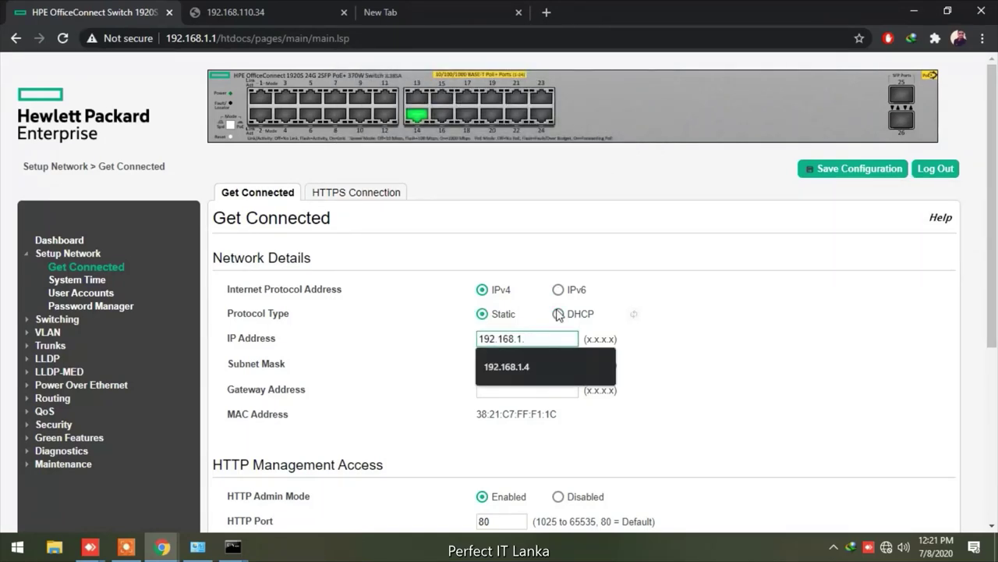
{"action": "type", "text": "34"}
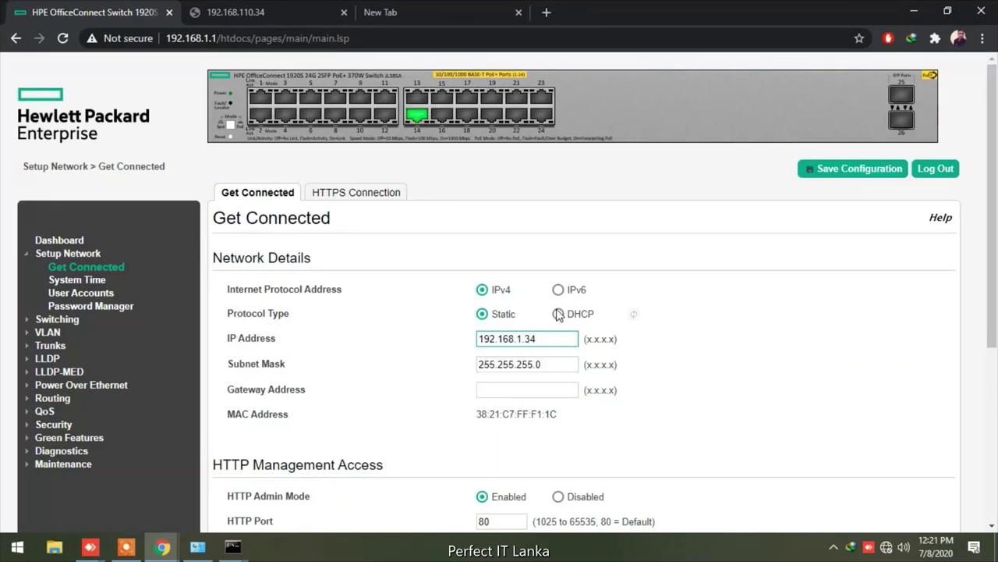
{"action": "key", "text": "Left"}
{"action": "key", "text": "Left"}
{"action": "key", "text": "Left"}
{"action": "type", "text": "10"}
{"action": "left_click", "coordinate": [550, 361]}
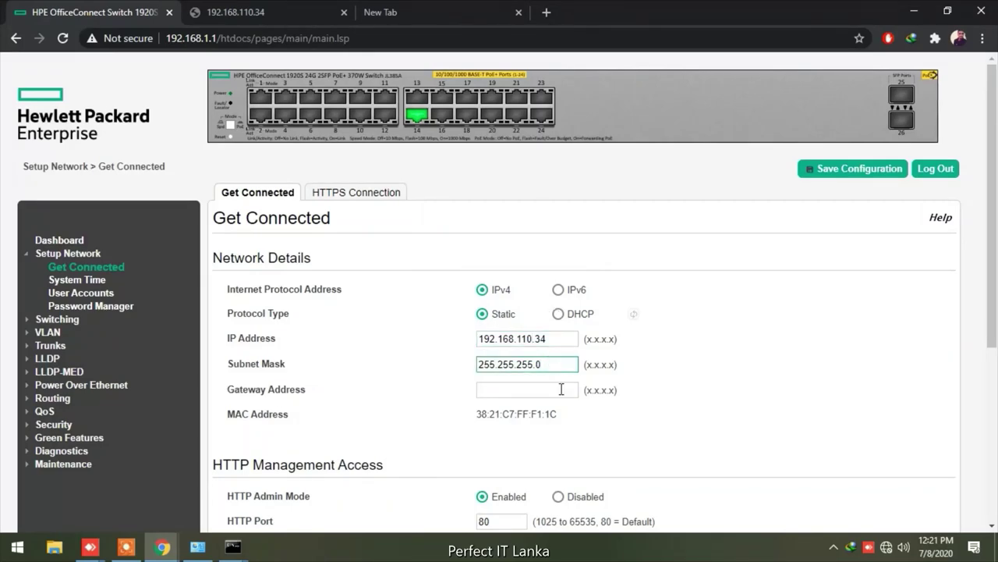
{"action": "scroll", "coordinate": [561, 388], "scroll_direction": "down", "scroll_amount": 4}
{"action": "scroll", "coordinate": [539, 433], "scroll_direction": "up", "scroll_amount": 4}
{"action": "scroll", "coordinate": [574, 468], "scroll_direction": "down", "scroll_amount": 4}
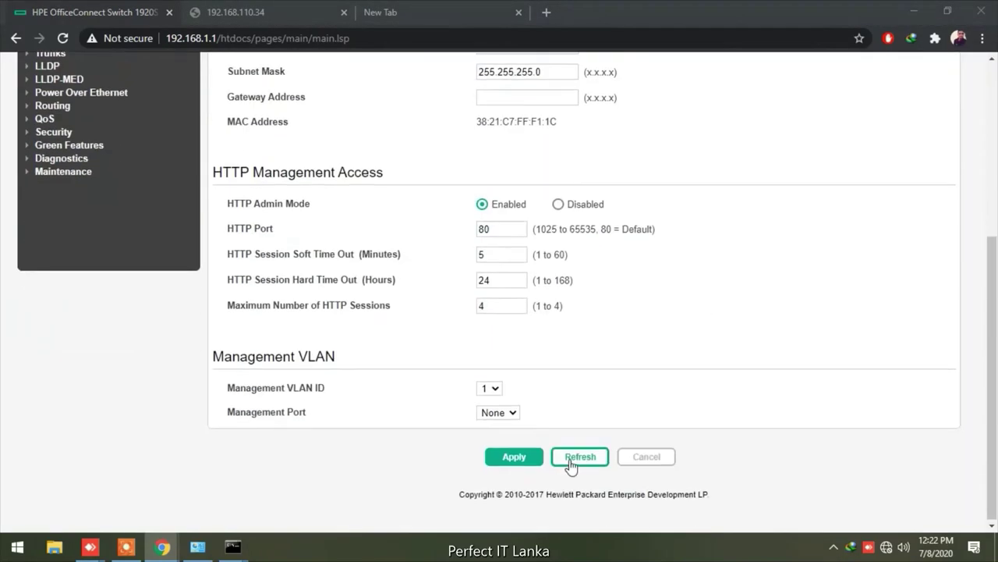
{"action": "left_click", "coordinate": [513, 458]}
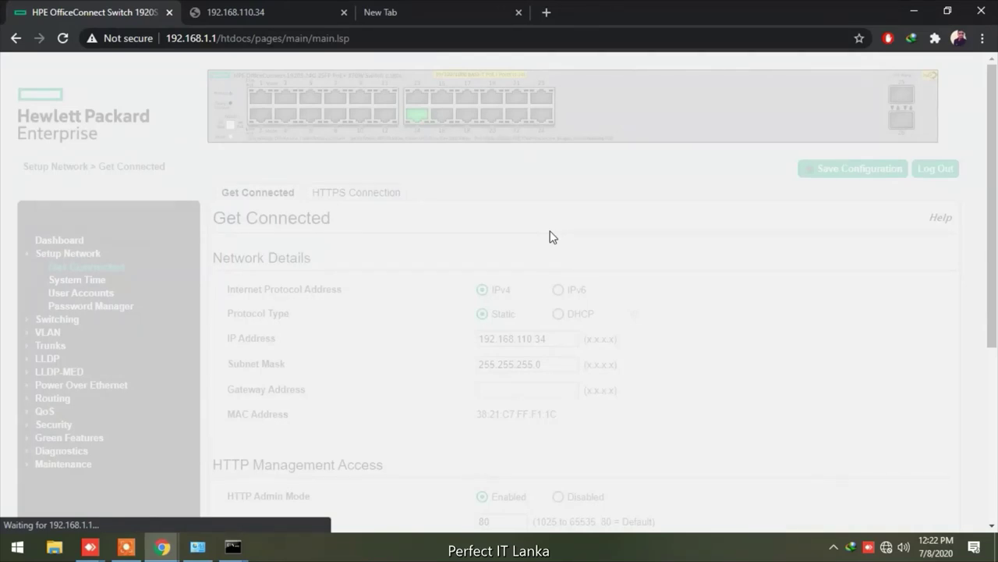
Open Command Prompt and ping 192.168.110.34, getting replies with TTL=64
{"action": "key", "text": "super+r"}
{"action": "key", "text": "Return"}
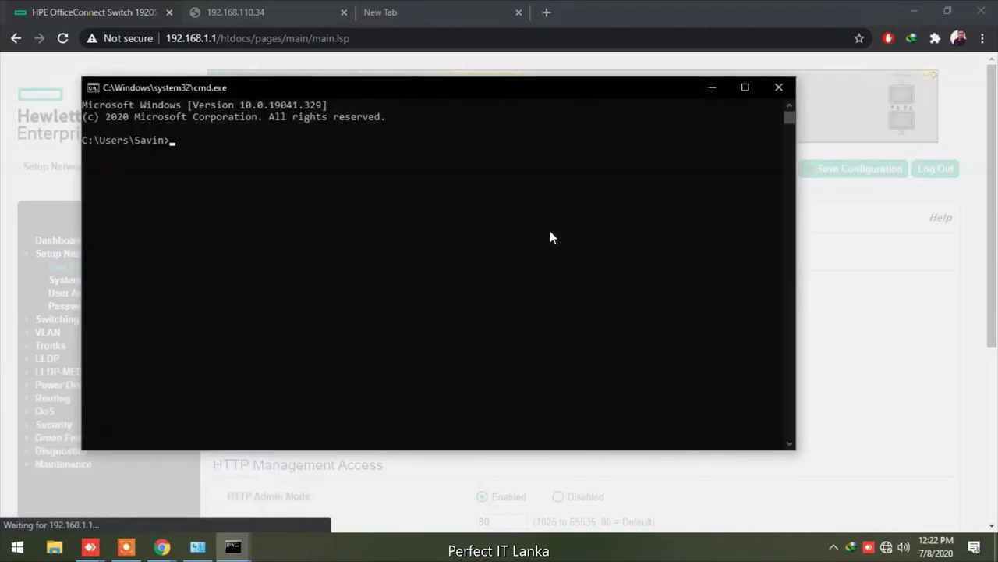
{"action": "type", "text": "ping 192.168"}
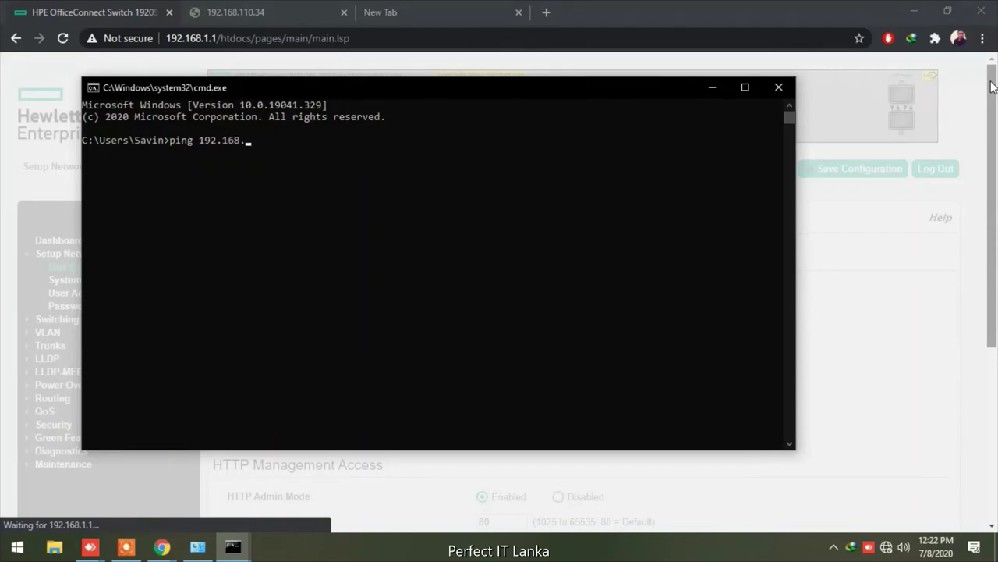
{"action": "type", "text": ".110.34"}
{"action": "key", "text": "Return"}
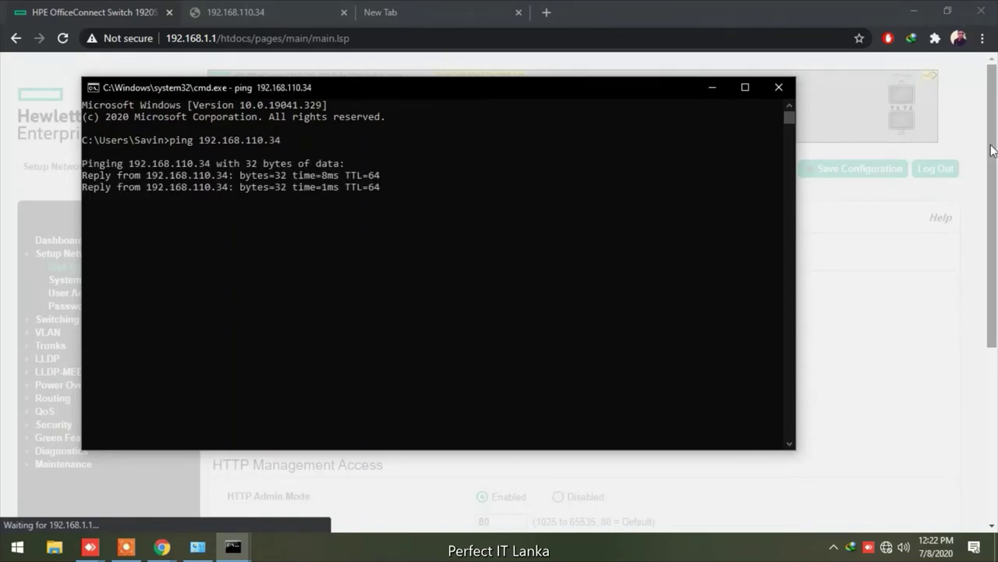
Reload the 192.168.110.34 tab in Chrome, then return to the original 192.168.1.1 tab
{"action": "left_click", "coordinate": [244, 7]}
{"action": "left_click", "coordinate": [146, 20]}
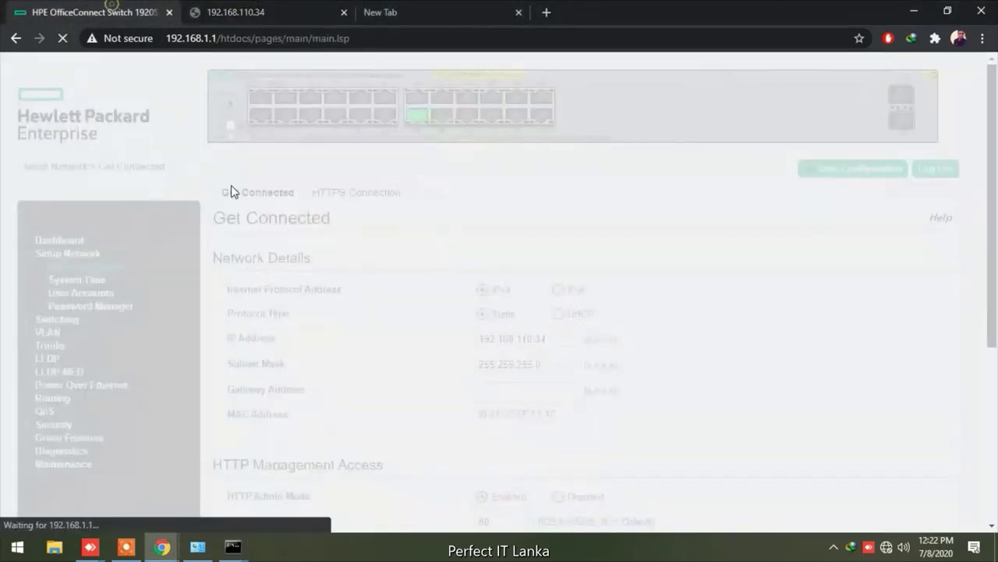
{"action": "left_click", "coordinate": [256, 7]}
{"action": "left_click", "coordinate": [62, 9]}
{"action": "left_click", "coordinate": [289, 22]}
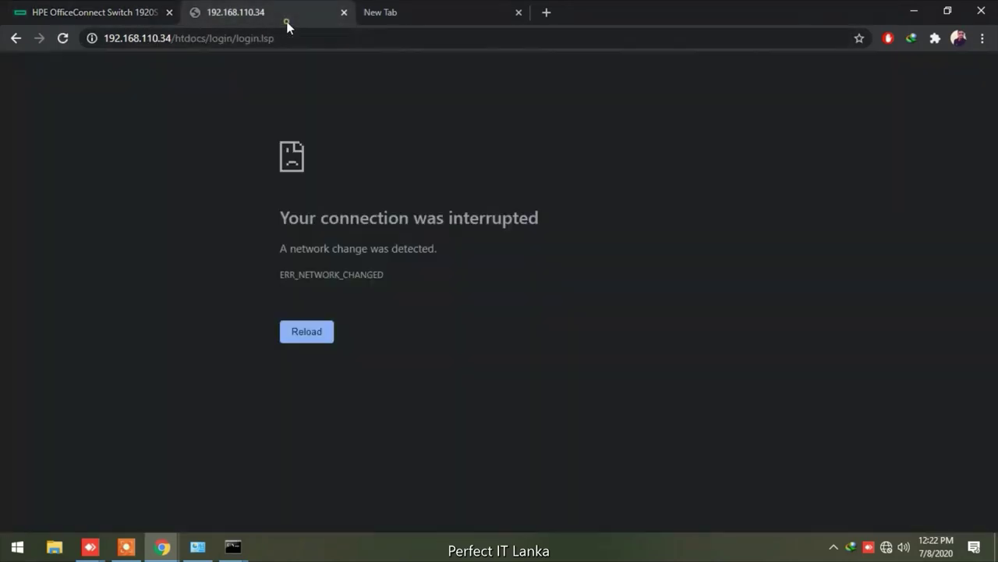
{"action": "left_click", "coordinate": [66, 39]}
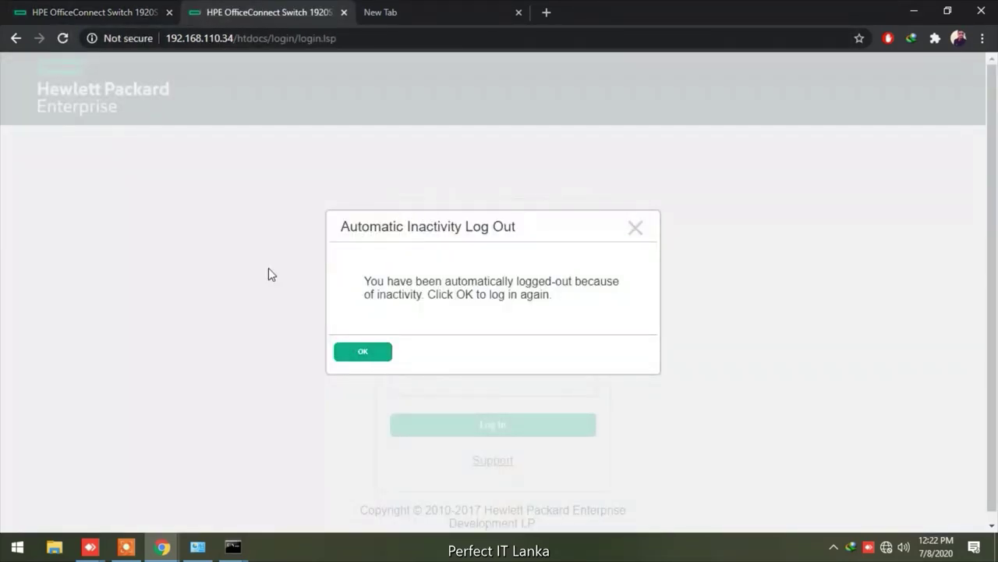
{"action": "left_click", "coordinate": [109, 9]}
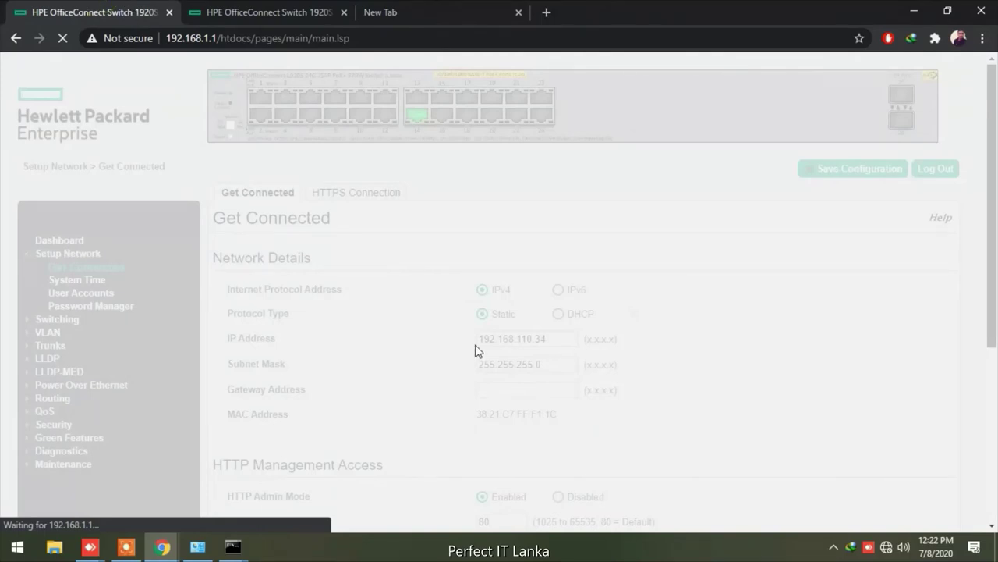
{"action": "scroll", "coordinate": [474, 347], "scroll_direction": "down", "scroll_amount": 4}
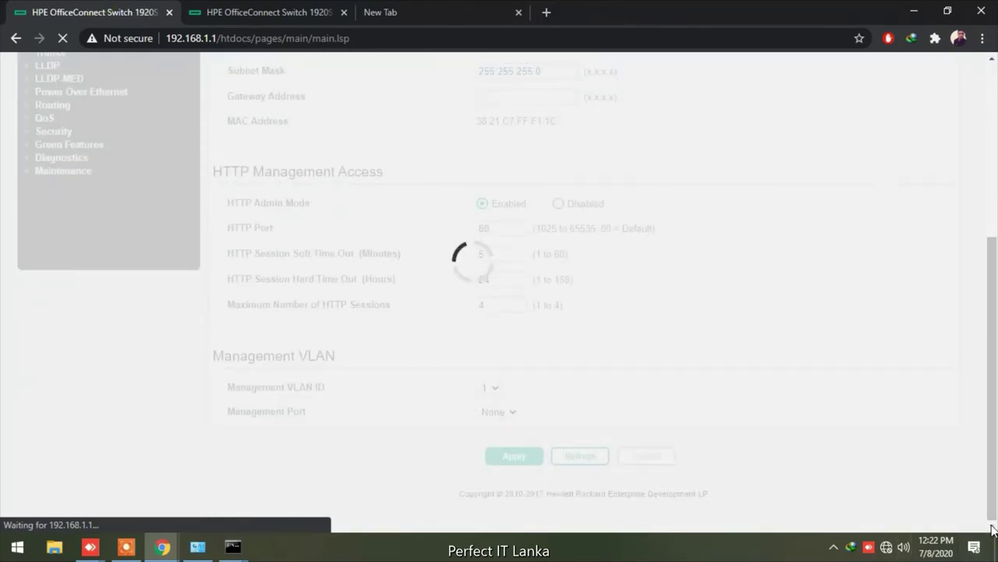
In Action Center, turn off Focus assist and clear all Windows notifications
{"action": "left_click", "coordinate": [974, 546]}
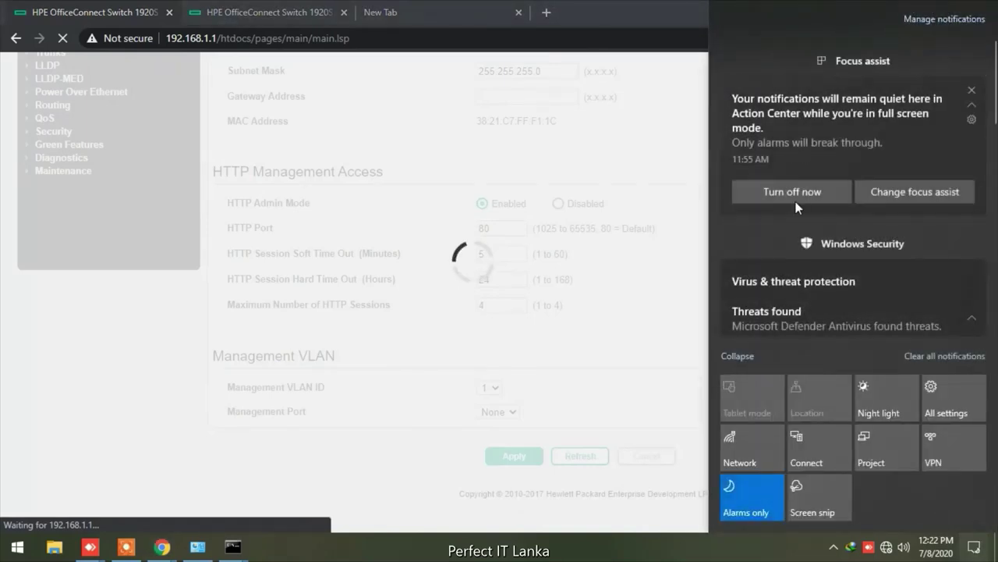
{"action": "left_click", "coordinate": [745, 507]}
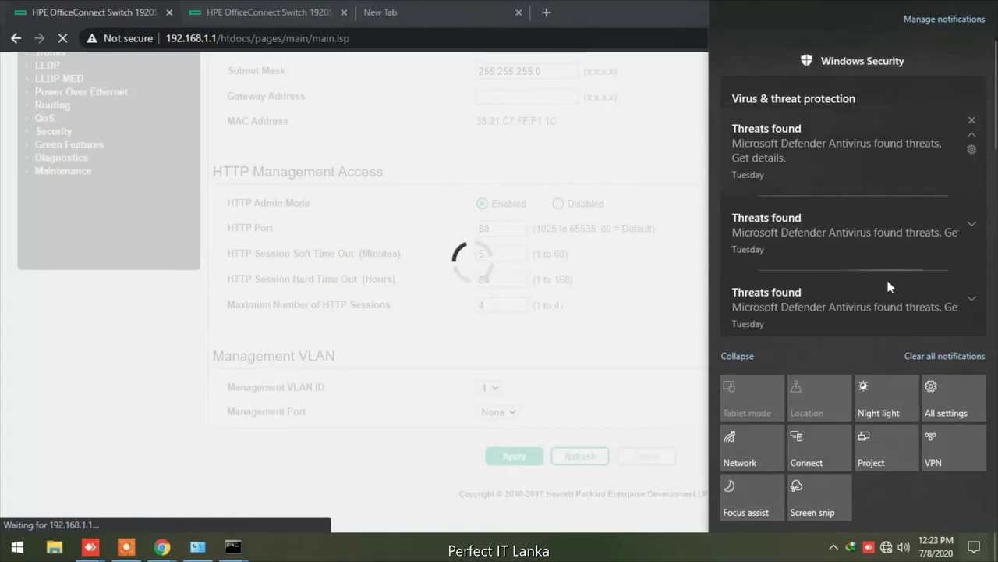
{"action": "left_click", "coordinate": [923, 358]}
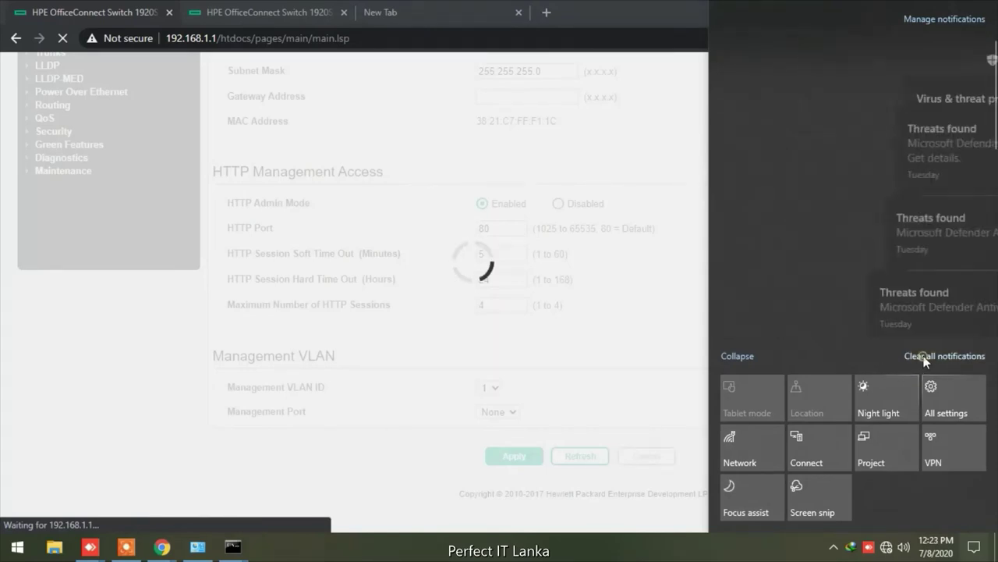
{"action": "left_click", "coordinate": [779, 540]}
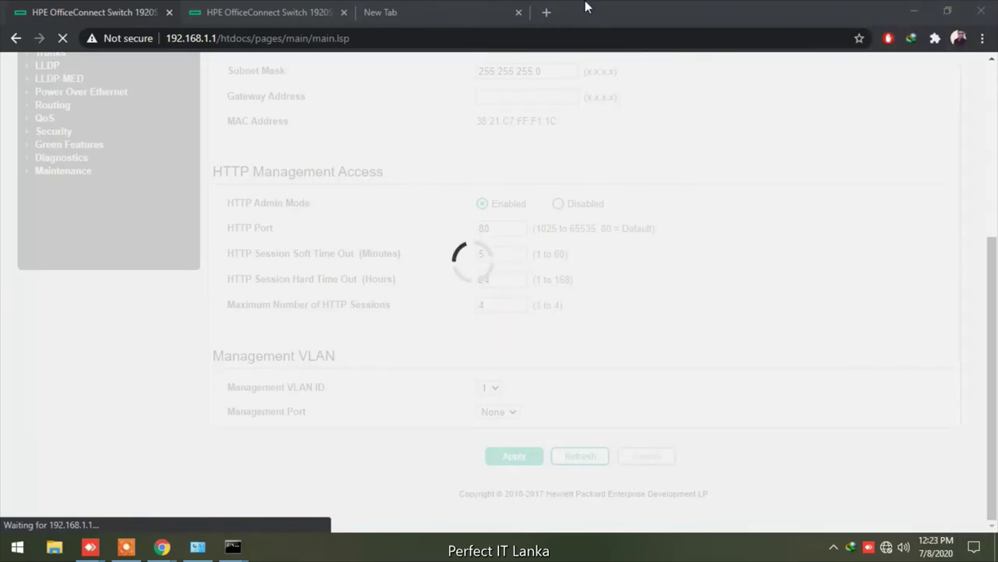
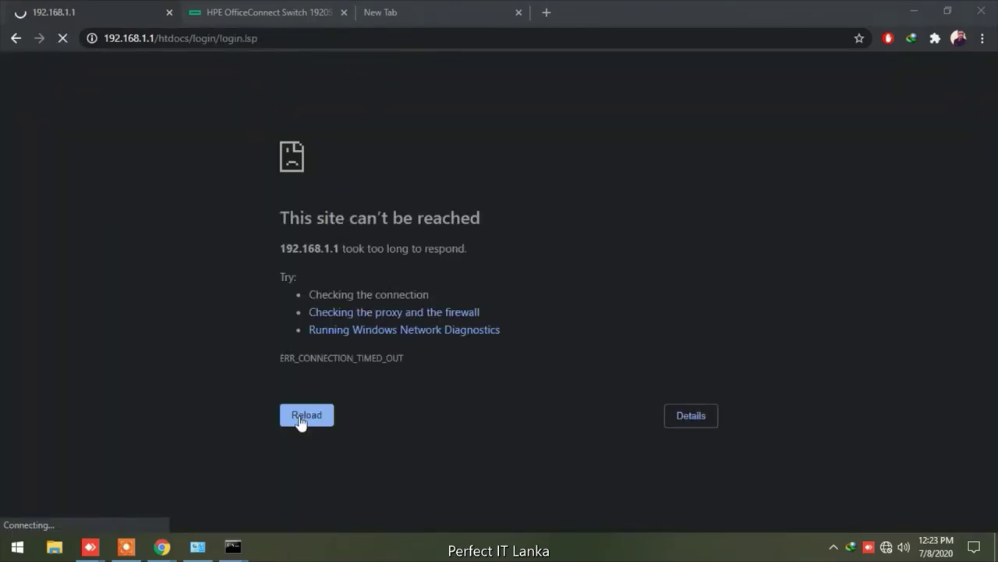
Drop the unreachable 192.168.1.1 tab and reload the switch page at 192.168.110.34
{"action": "left_click", "coordinate": [301, 422]}
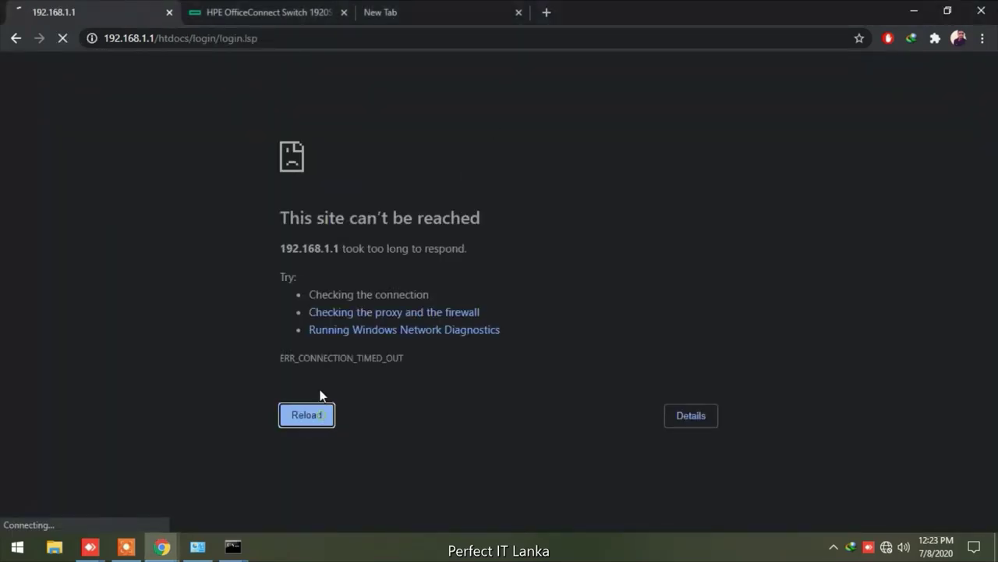
{"action": "left_click", "coordinate": [16, 39]}
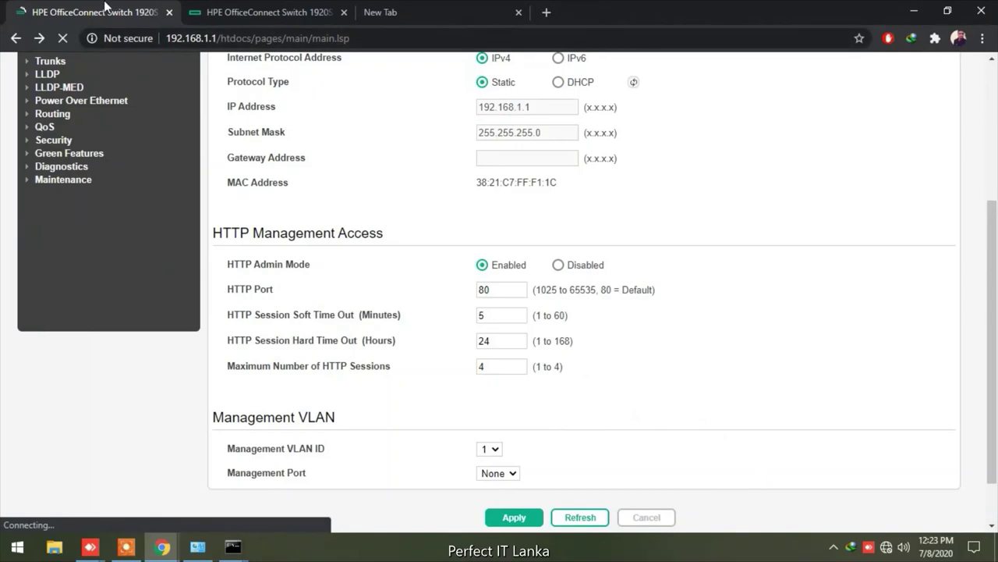
{"action": "left_click", "coordinate": [169, 12]}
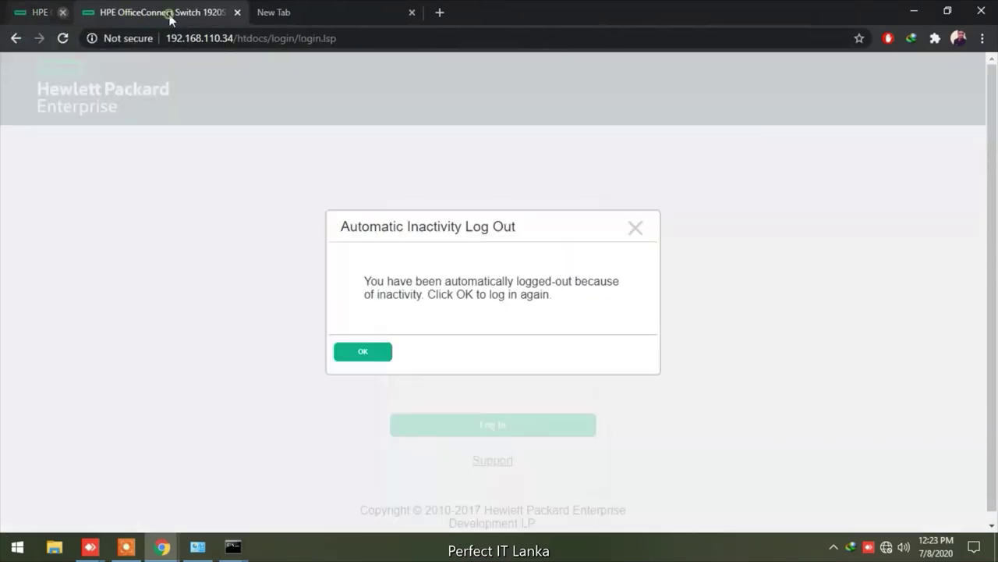
{"action": "left_click", "coordinate": [63, 38]}
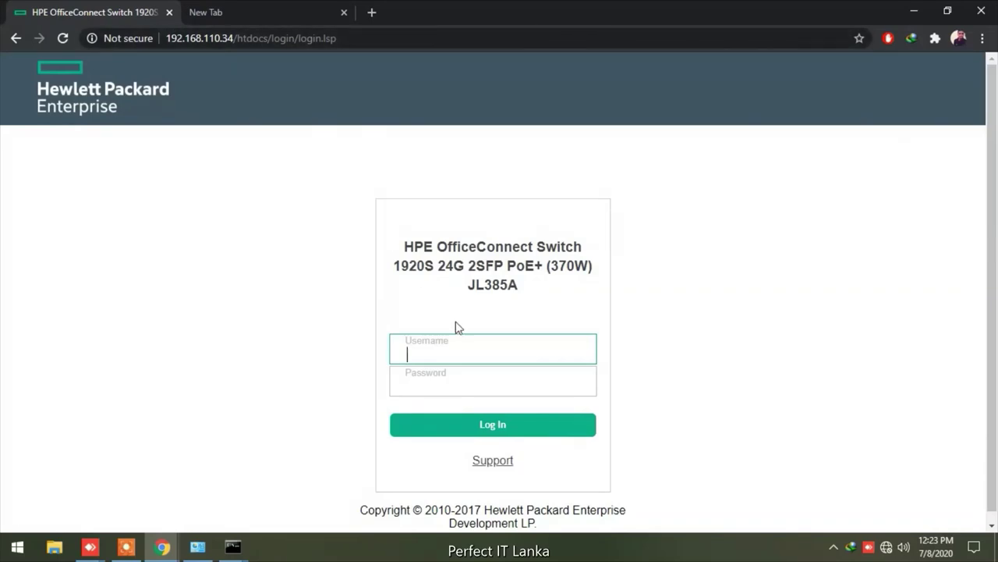
Log back in to the switch with the admin username
{"action": "left_click", "coordinate": [445, 355]}
{"action": "type", "text": "admin"}
{"action": "key", "text": "Return"}
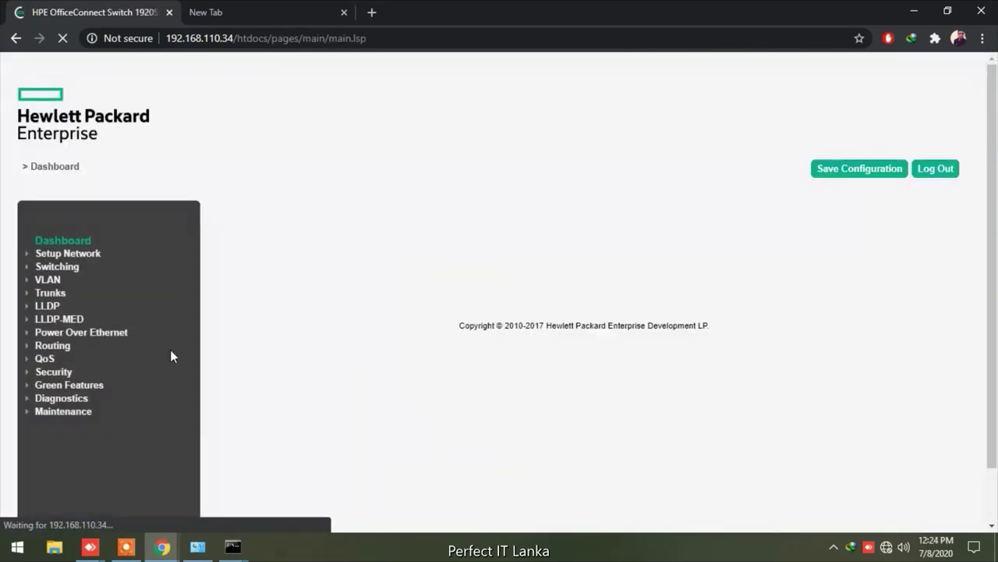
{"action": "left_click", "coordinate": [92, 254]}
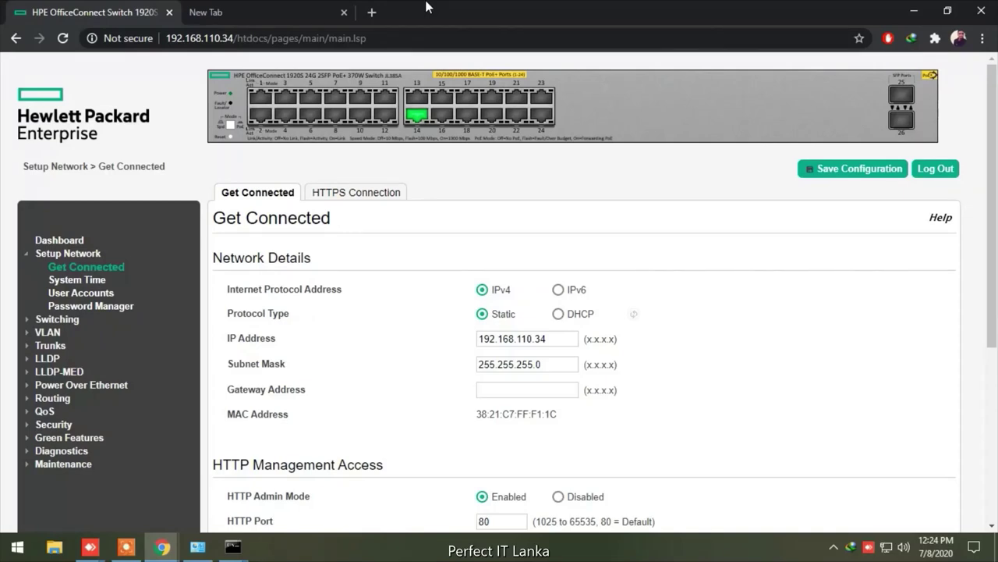
Reload and re-apply Get Connected unchanged: static IP 192.168.110.34, mask 255.255.255.0
{"action": "left_click", "coordinate": [258, 11]}
{"action": "left_click", "coordinate": [145, 19]}
{"action": "left_click", "coordinate": [62, 37]}
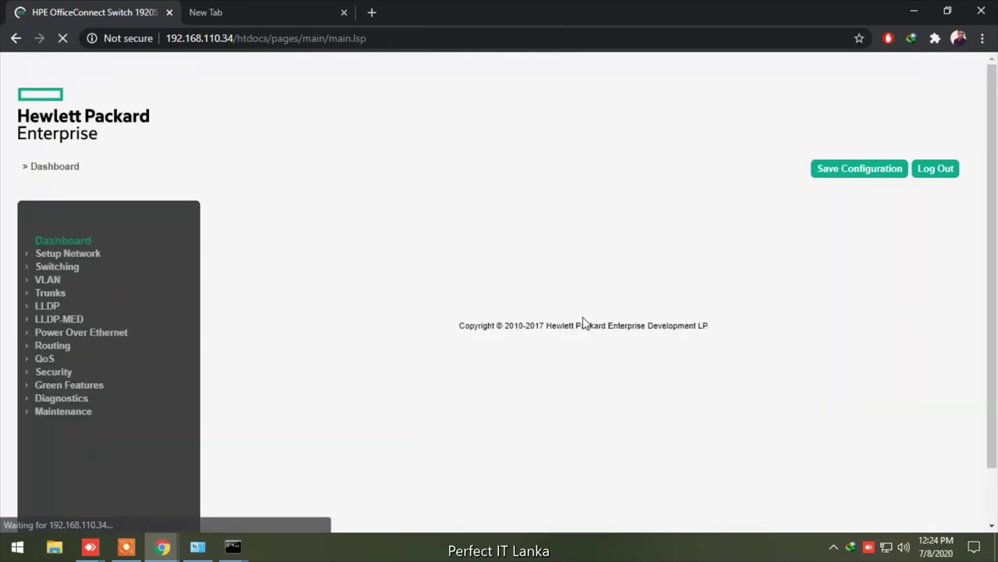
{"action": "left_click", "coordinate": [58, 255]}
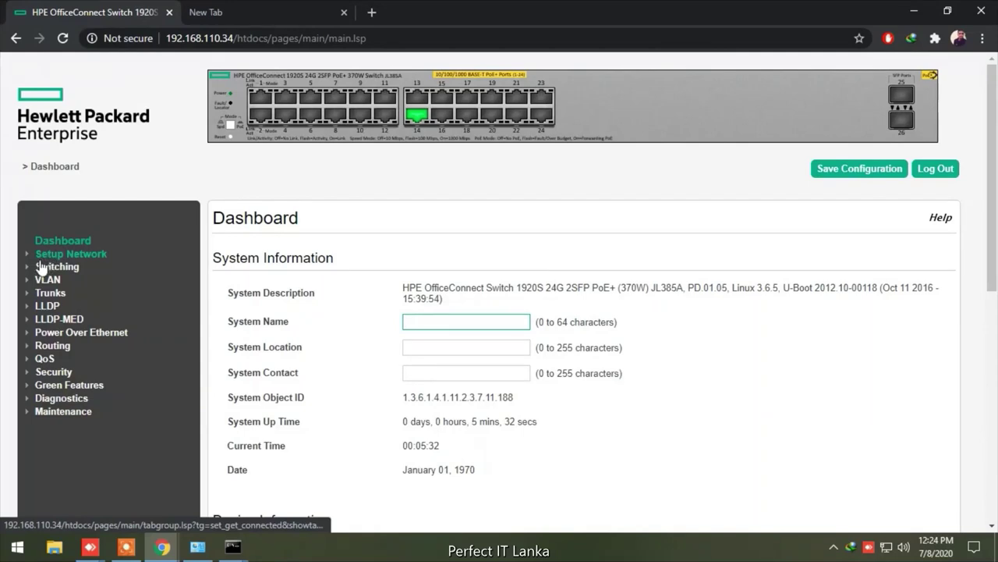
{"action": "left_click", "coordinate": [47, 256]}
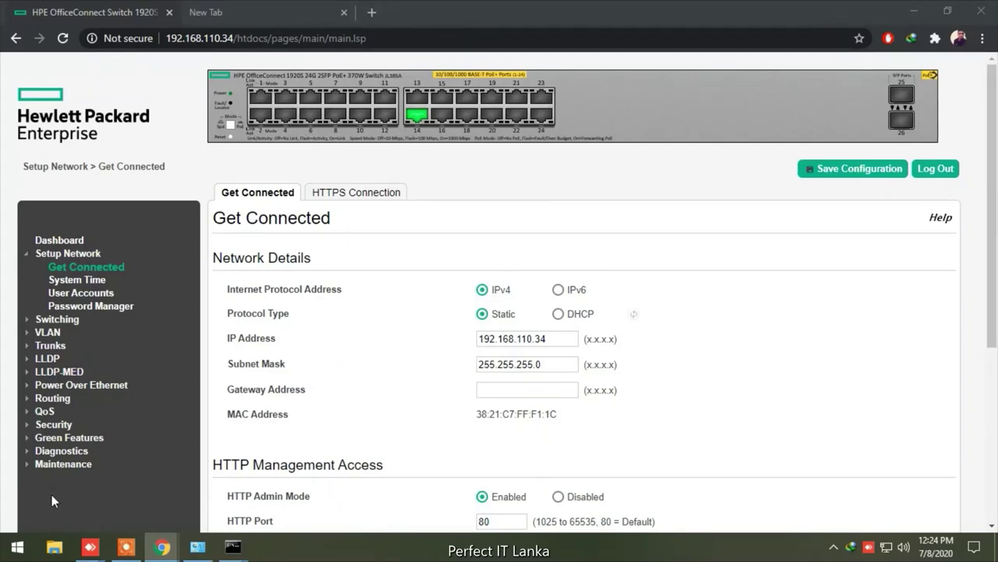
{"action": "mouse_move", "coordinate": [87, 548]}
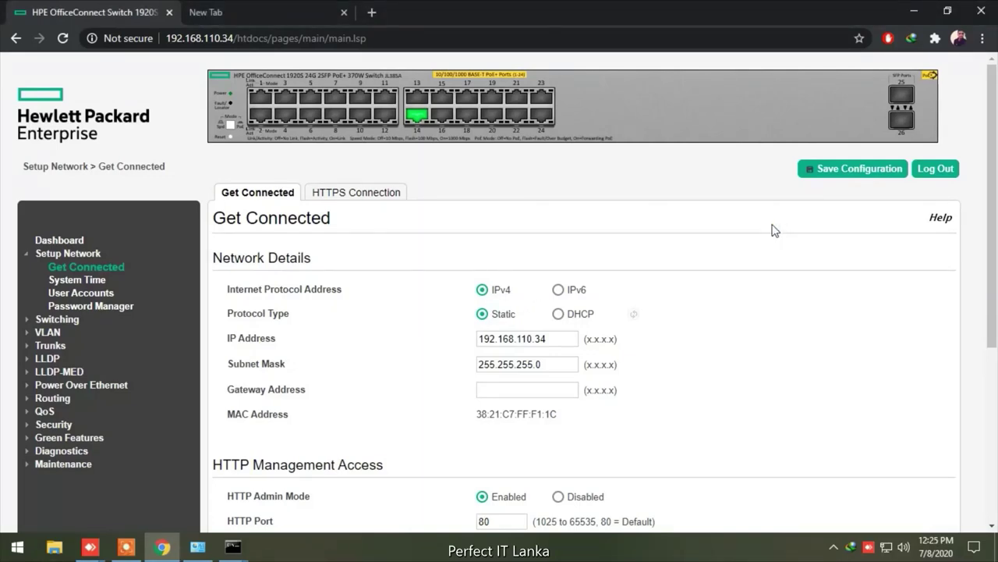
{"action": "scroll", "coordinate": [772, 228], "scroll_direction": "down", "scroll_amount": 5}
{"action": "left_click", "coordinate": [516, 458]}
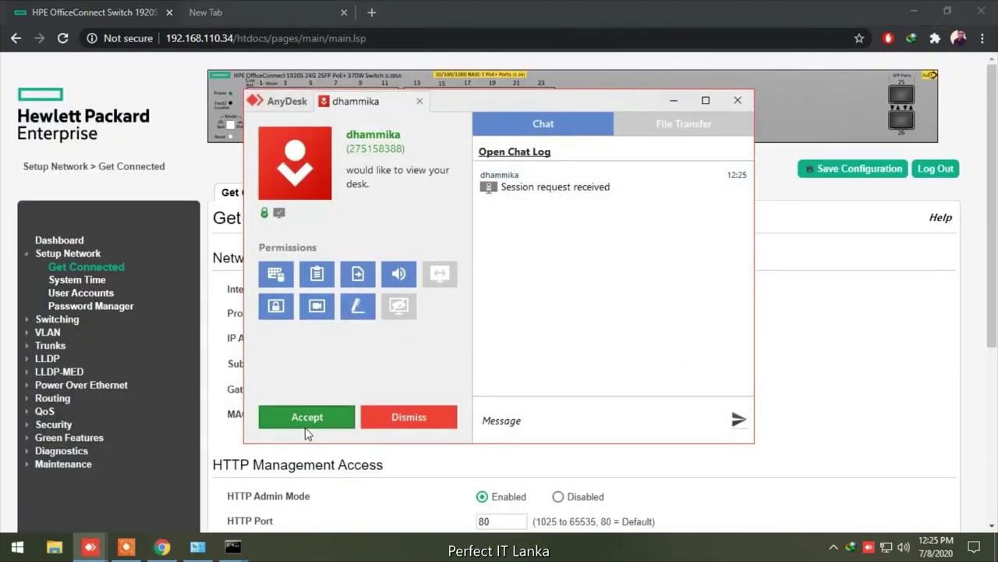
Accept the AnyDesk remote-view request and minimize its window
{"action": "left_click", "coordinate": [304, 413]}
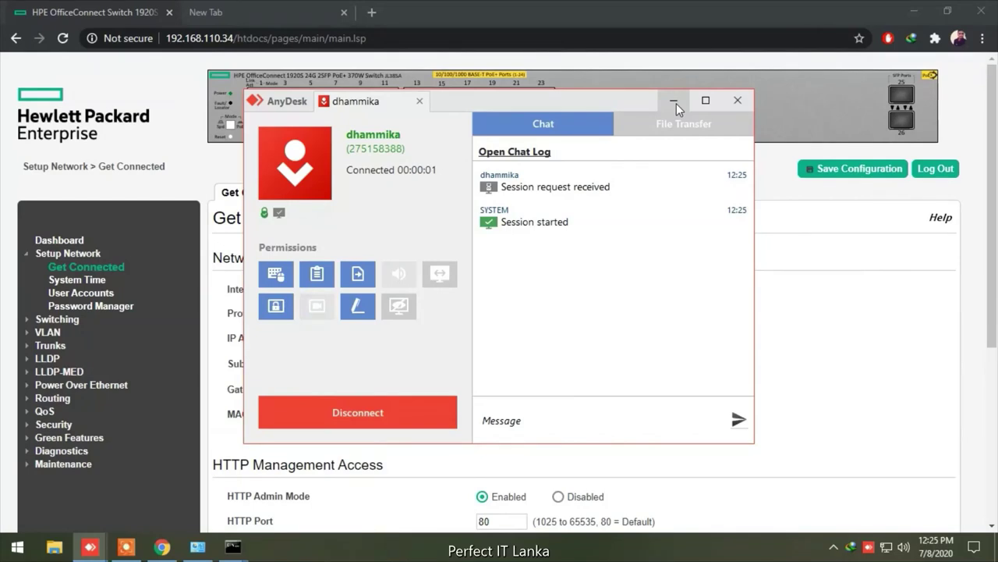
{"action": "left_click", "coordinate": [675, 101]}
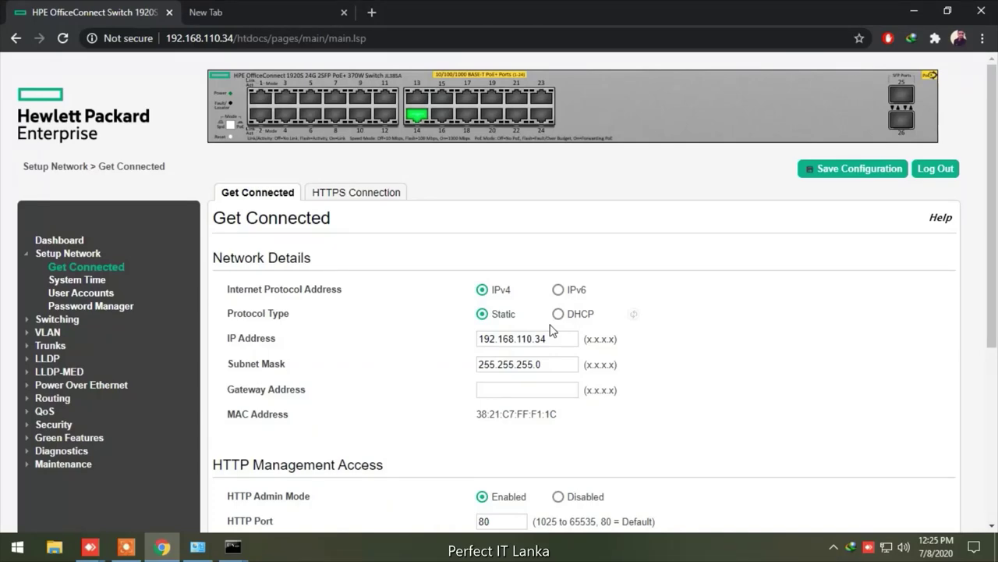
{"action": "scroll", "coordinate": [562, 330], "scroll_direction": "down", "scroll_amount": 5}
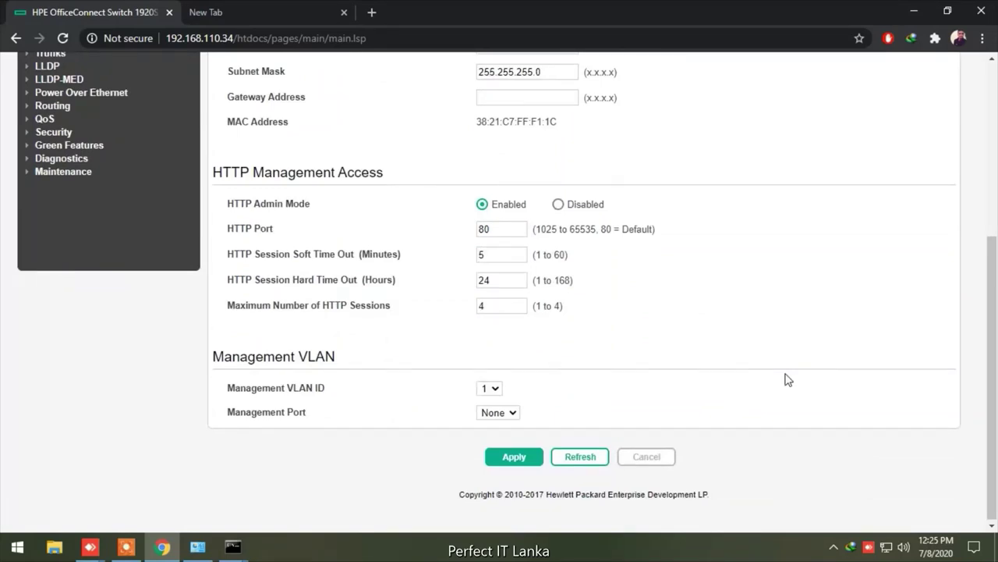
{"action": "left_click", "coordinate": [511, 414]}
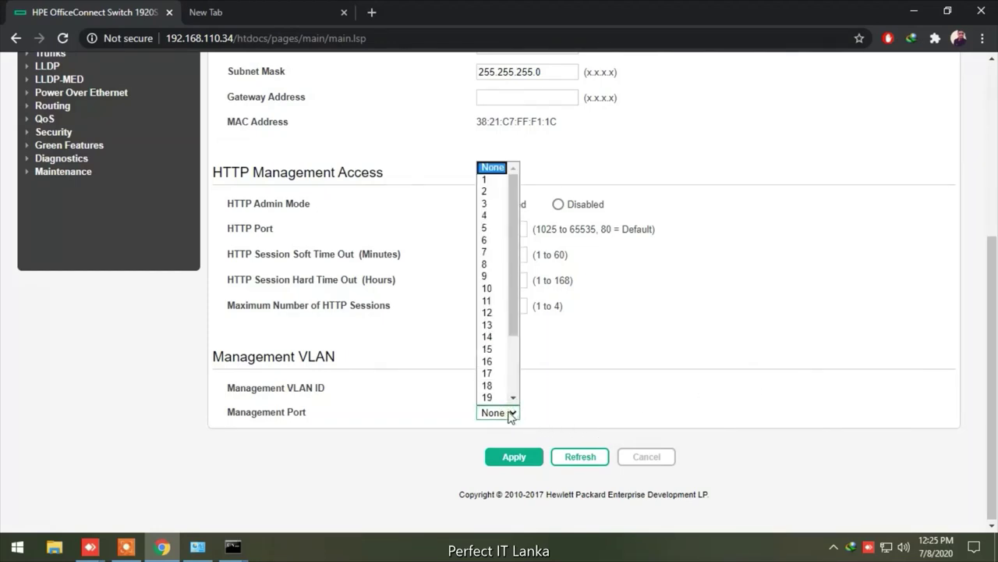
{"action": "left_click", "coordinate": [511, 414]}
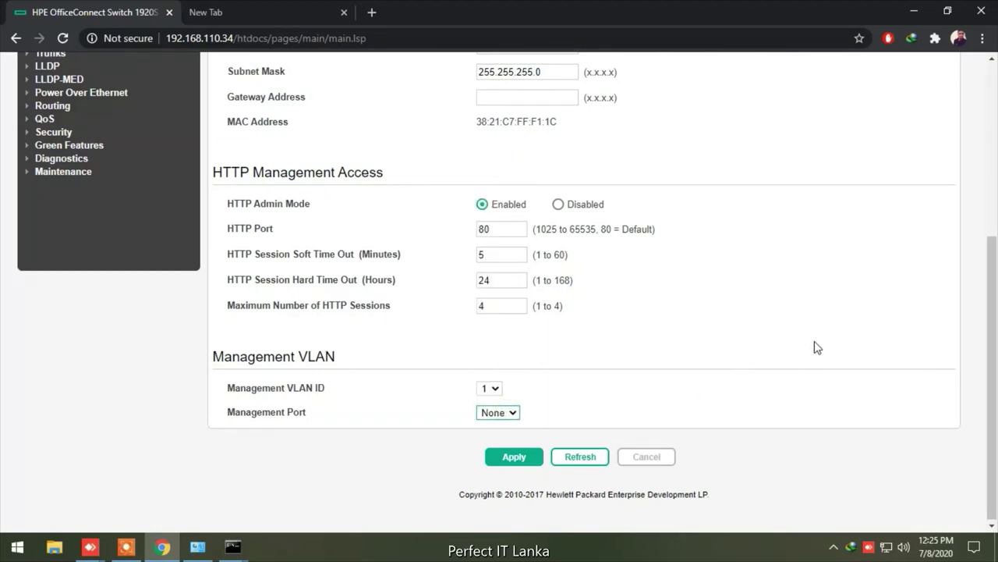
{"action": "scroll", "coordinate": [816, 347], "scroll_direction": "up", "scroll_amount": 4}
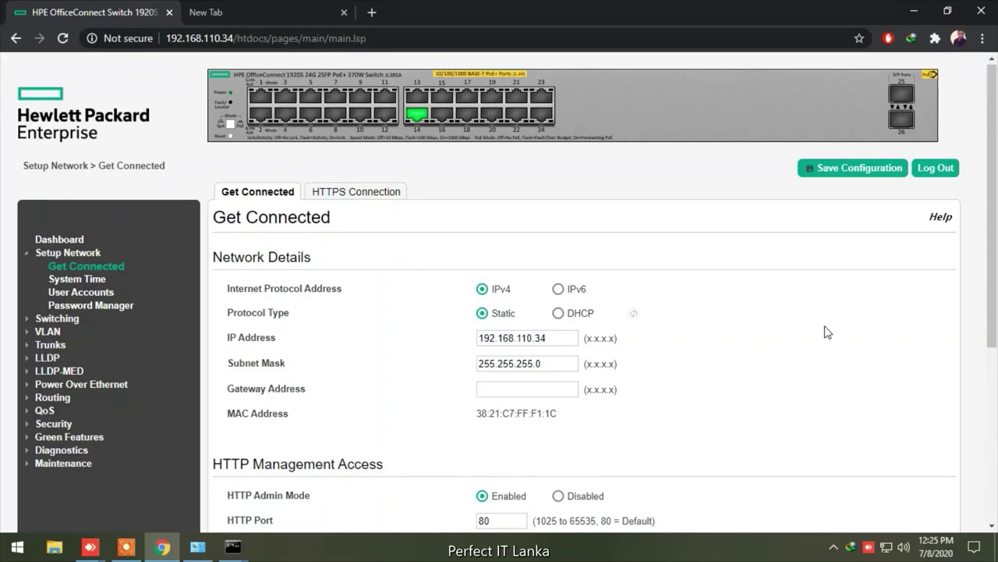
Create VLANs 100, 101, 103, 110 and 130 from the VLAN Configuration page
{"action": "left_click", "coordinate": [47, 332]}
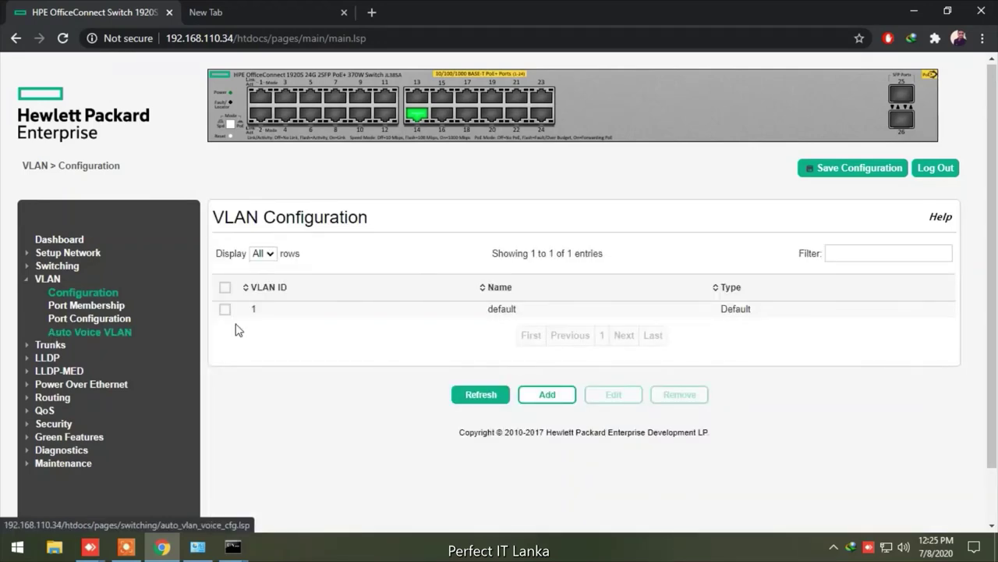
{"action": "left_click", "coordinate": [547, 395]}
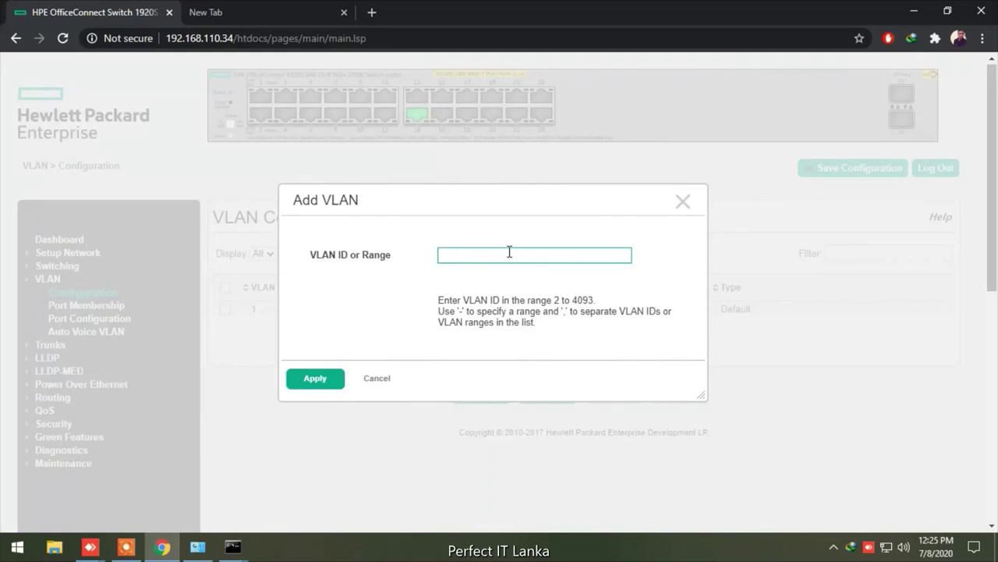
{"action": "left_click", "coordinate": [509, 251]}
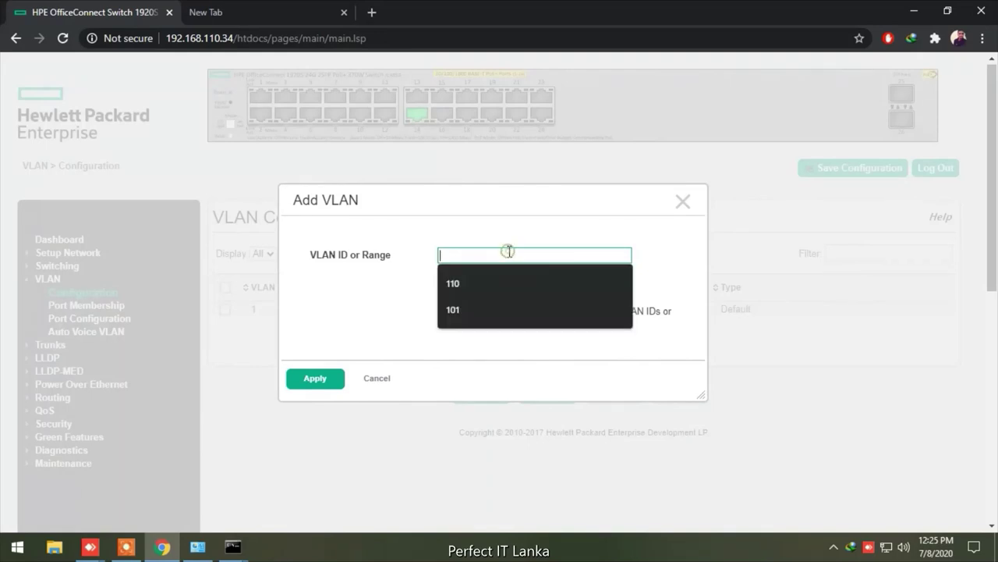
{"action": "left_click", "coordinate": [471, 290]}
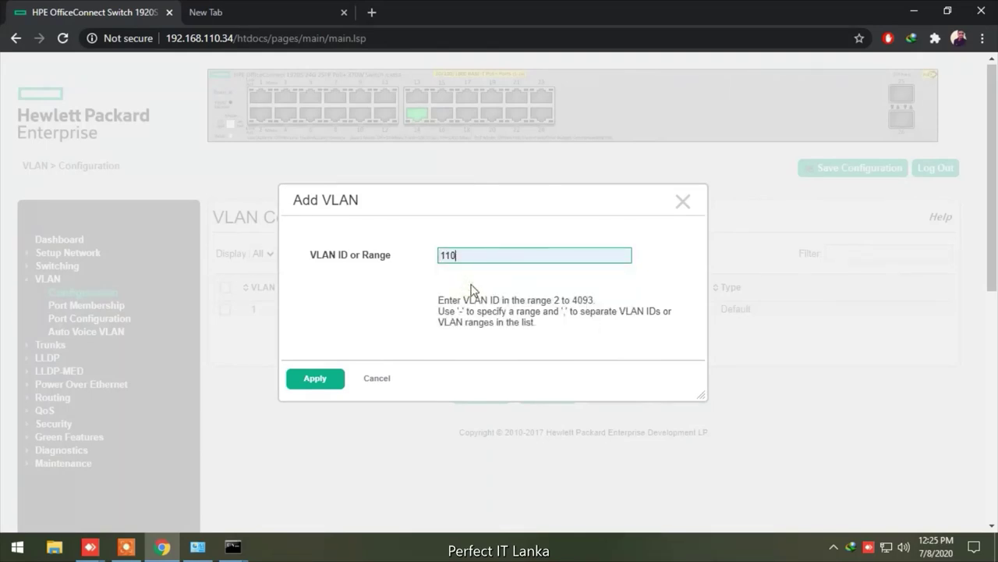
{"action": "key", "text": "BackSpace"}
{"action": "key", "text": "BackSpace"}
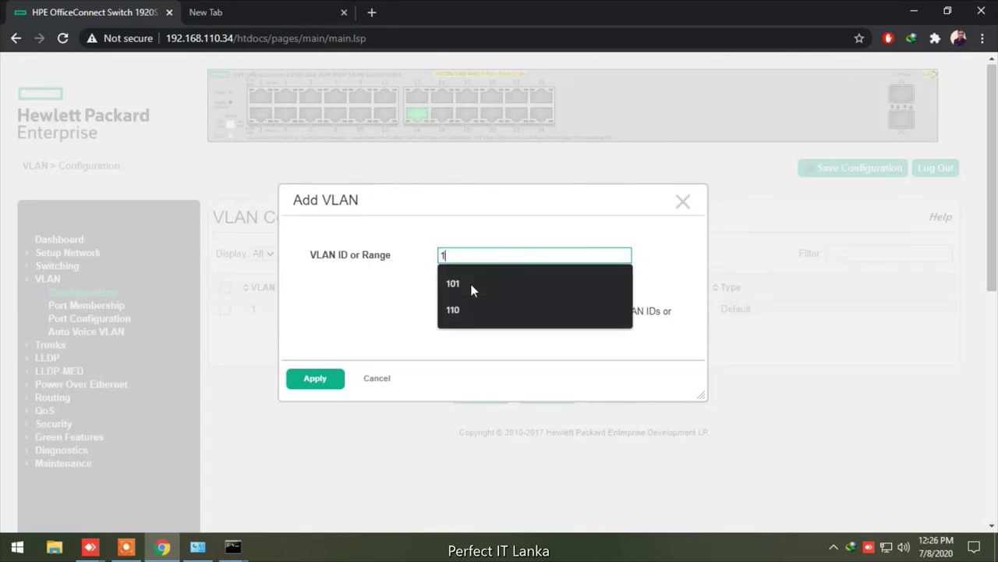
{"action": "type", "text": "00"}
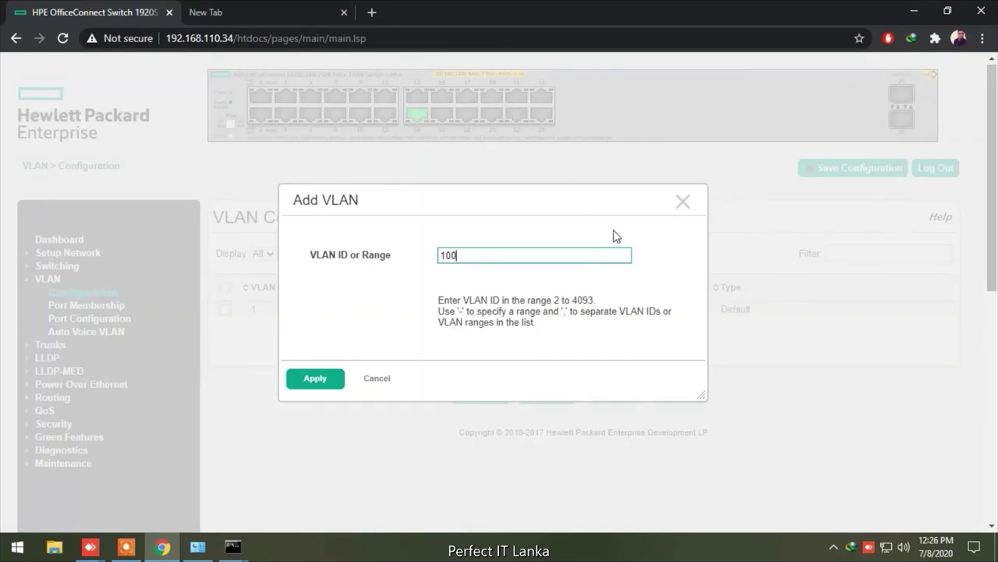
{"action": "type", "text": ",101,103,110,130"}
{"action": "left_click", "coordinate": [337, 377]}
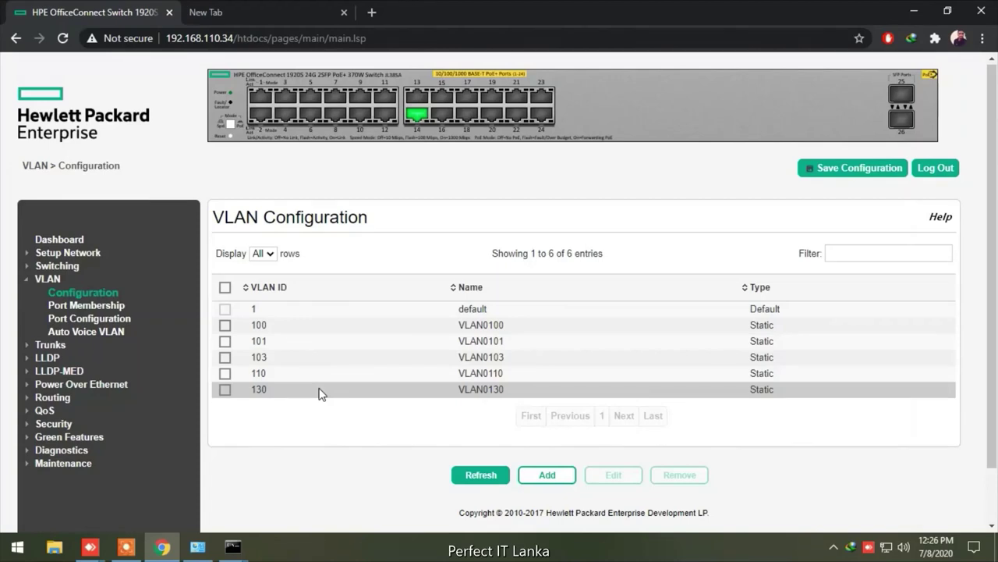
Inspect VLAN 100's settings and cancel without making changes
{"action": "left_click", "coordinate": [255, 326]}
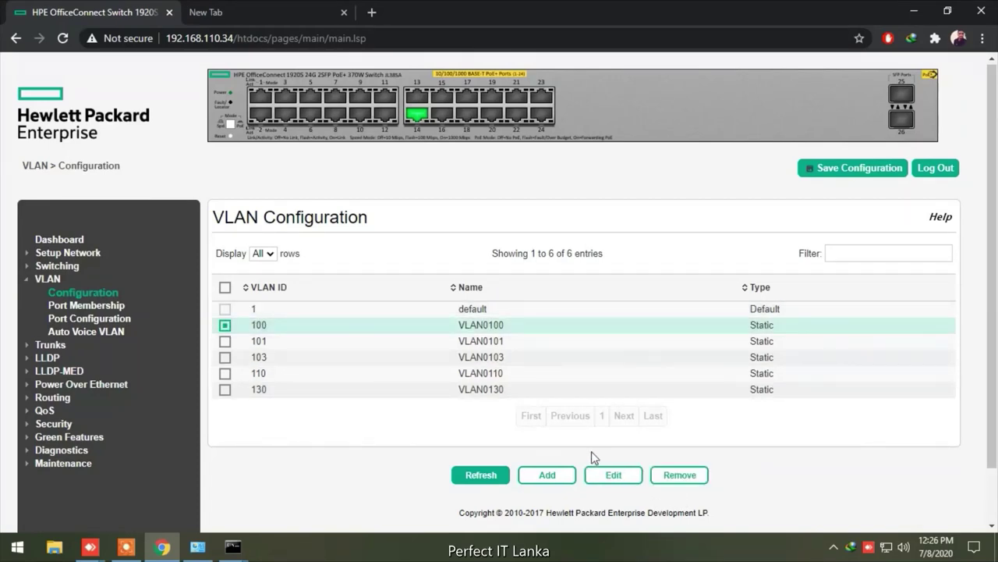
{"action": "left_click", "coordinate": [621, 480]}
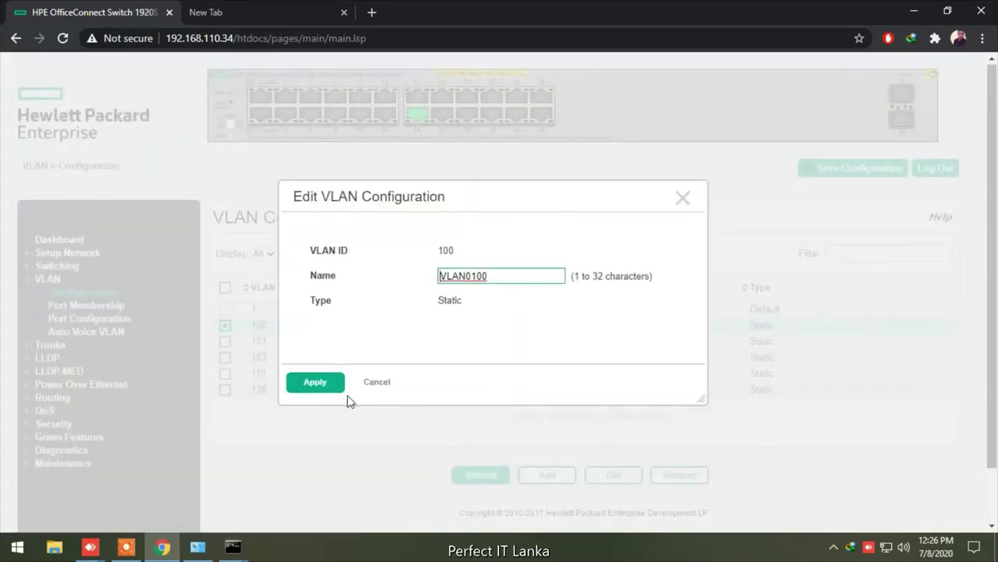
{"action": "left_click", "coordinate": [378, 382]}
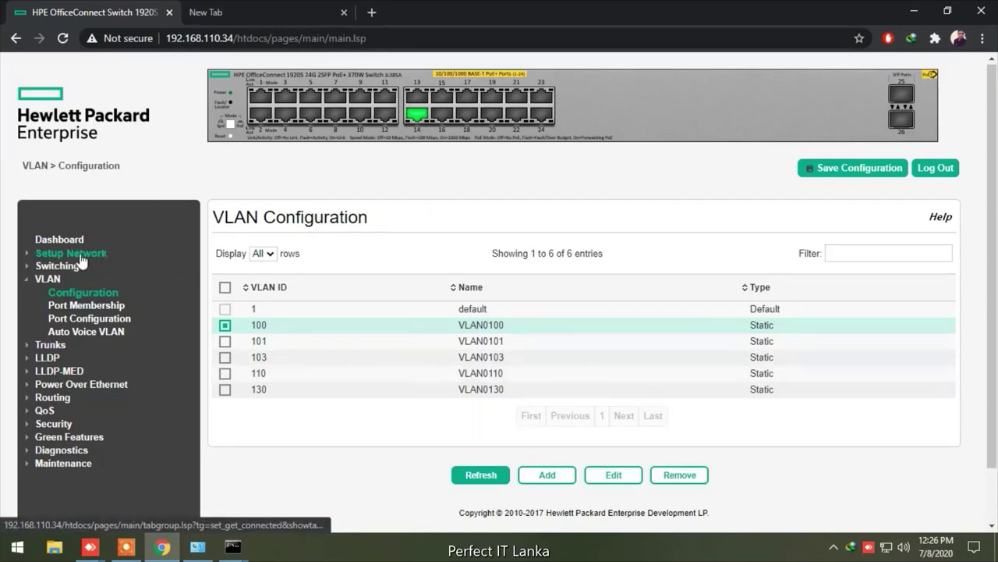
Look over Advanced Security and Dual Image Configuration, then open User Accounts Configuration
{"action": "left_click", "coordinate": [55, 424]}
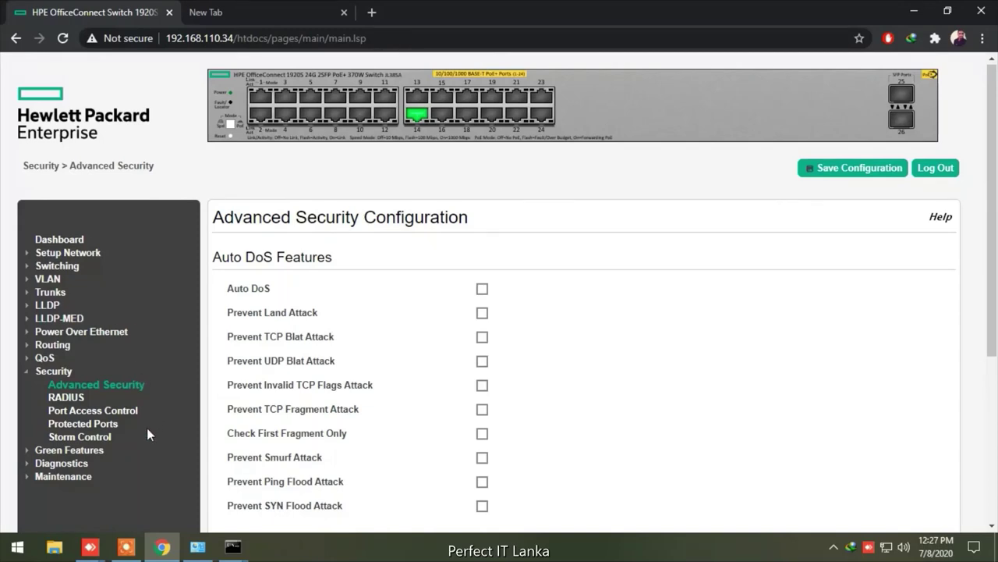
{"action": "left_click", "coordinate": [76, 476]}
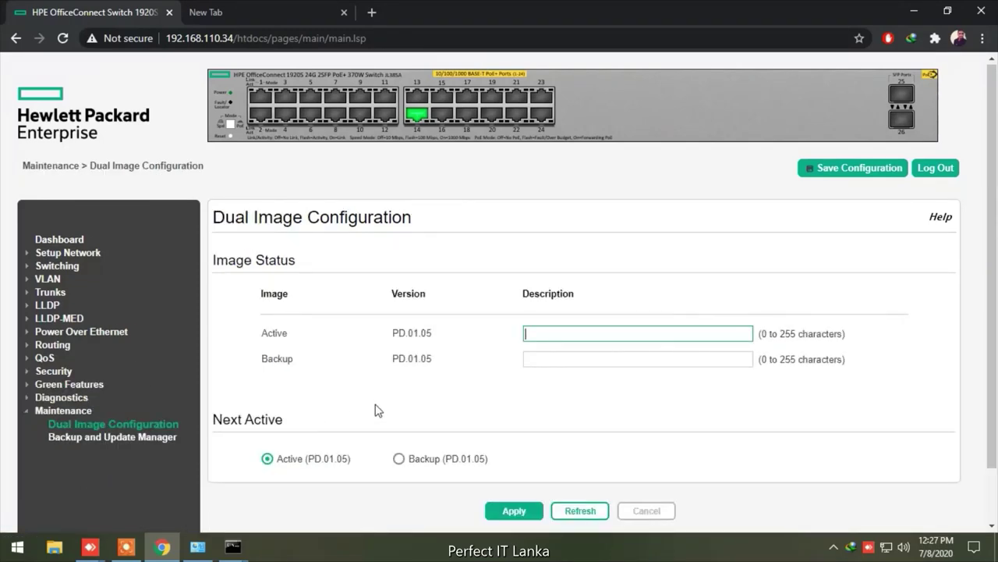
{"action": "scroll", "coordinate": [659, 383], "scroll_direction": "down", "scroll_amount": 1}
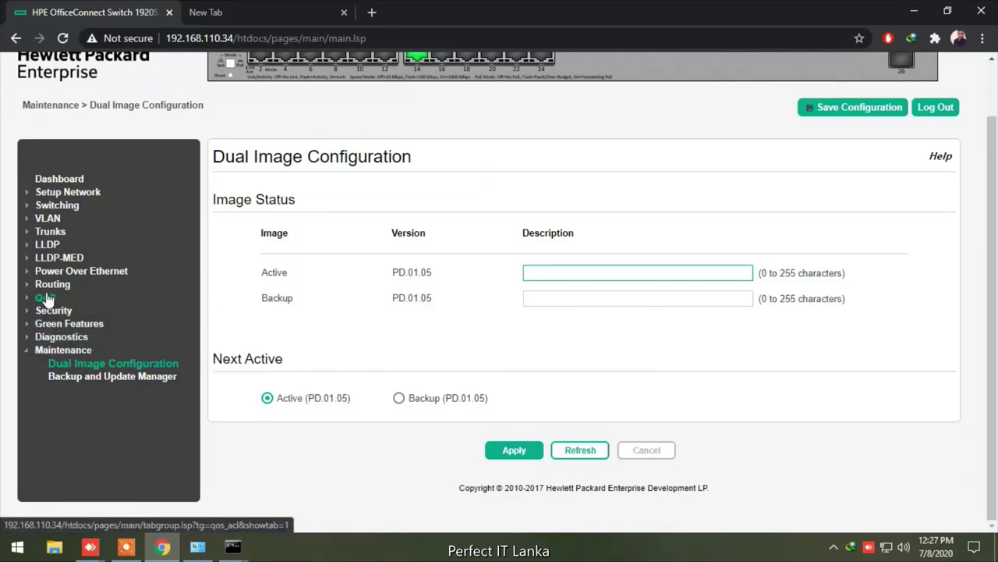
{"action": "left_click", "coordinate": [71, 198]}
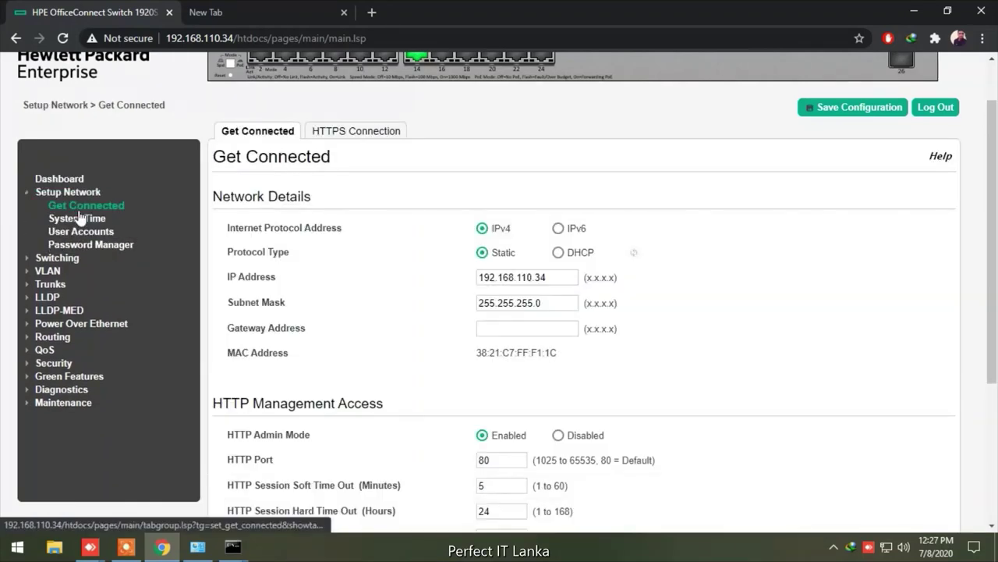
{"action": "left_click", "coordinate": [86, 232]}
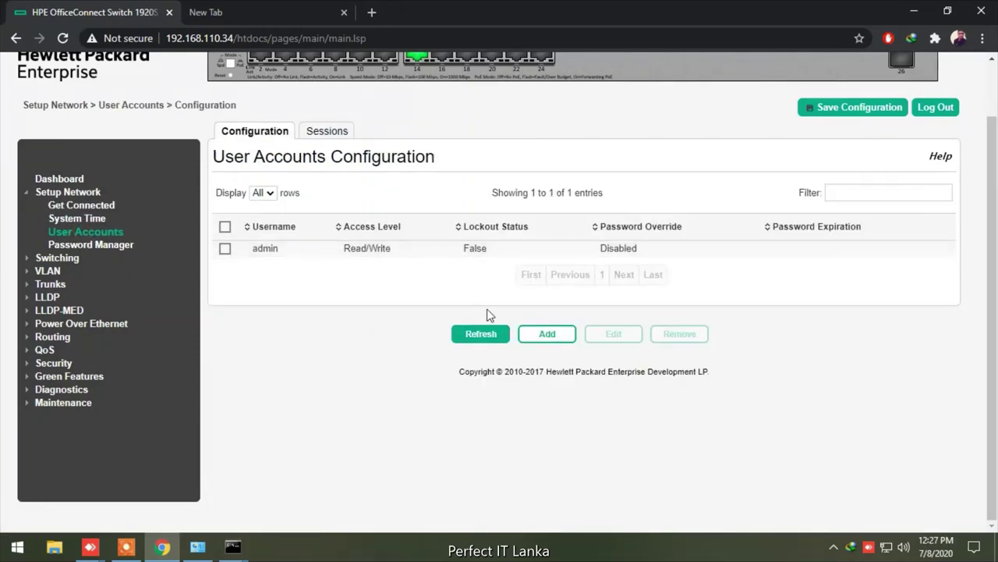
{"action": "left_click", "coordinate": [553, 335]}
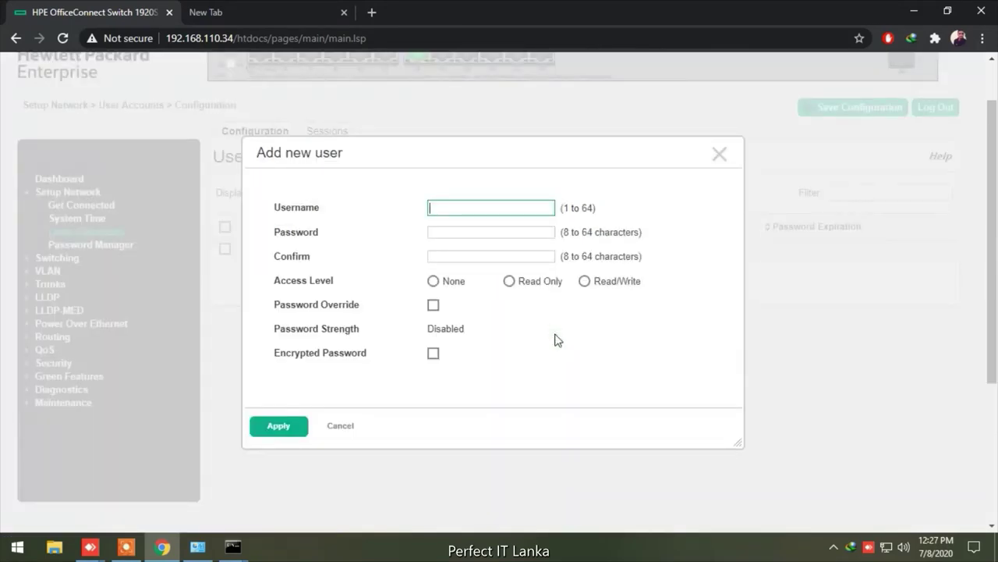
{"action": "type", "text": "iis"}
{"action": "left_click", "coordinate": [526, 234]}
{"action": "type", "text": "•••"}
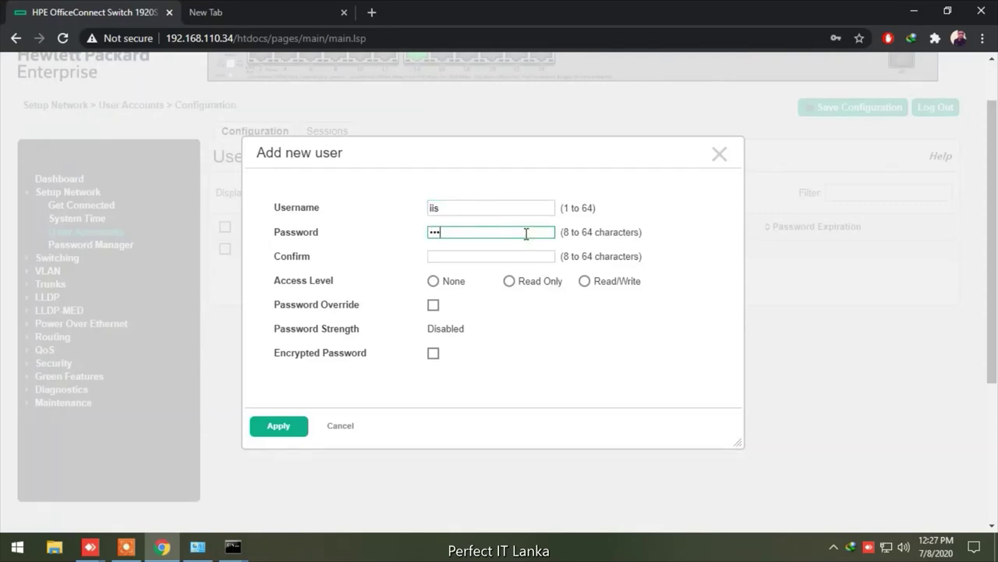
{"action": "type", "text": "••••••"}
{"action": "key", "text": "Tab"}
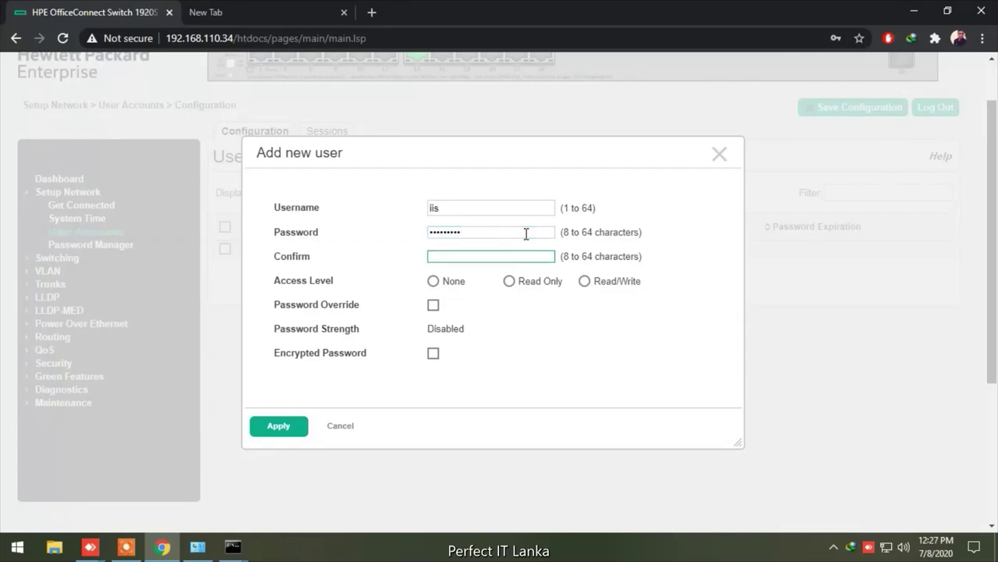
{"action": "type", "text": "•••••••••"}
{"action": "left_click", "coordinate": [589, 284]}
{"action": "left_click", "coordinate": [440, 354]}
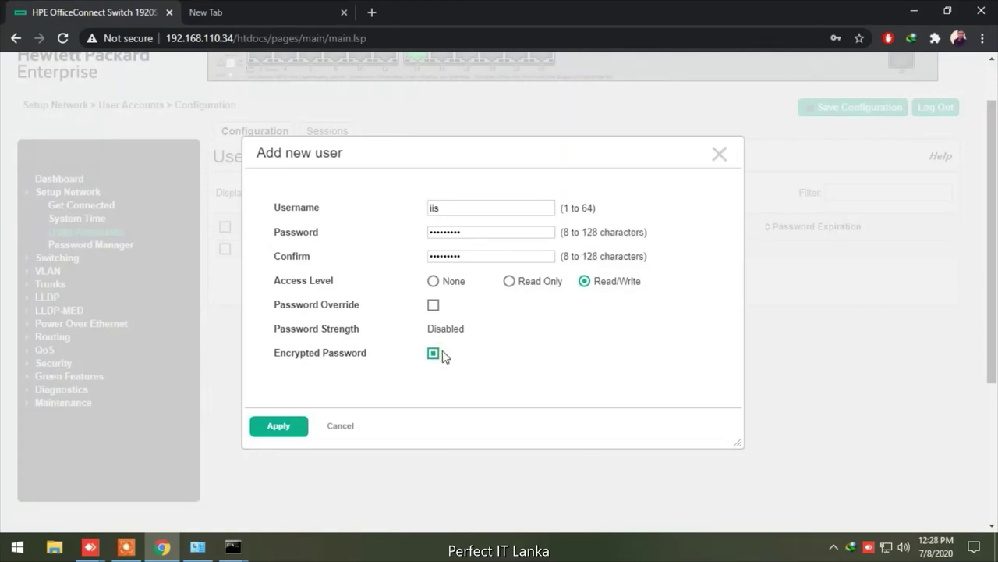
{"action": "left_click", "coordinate": [291, 429]}
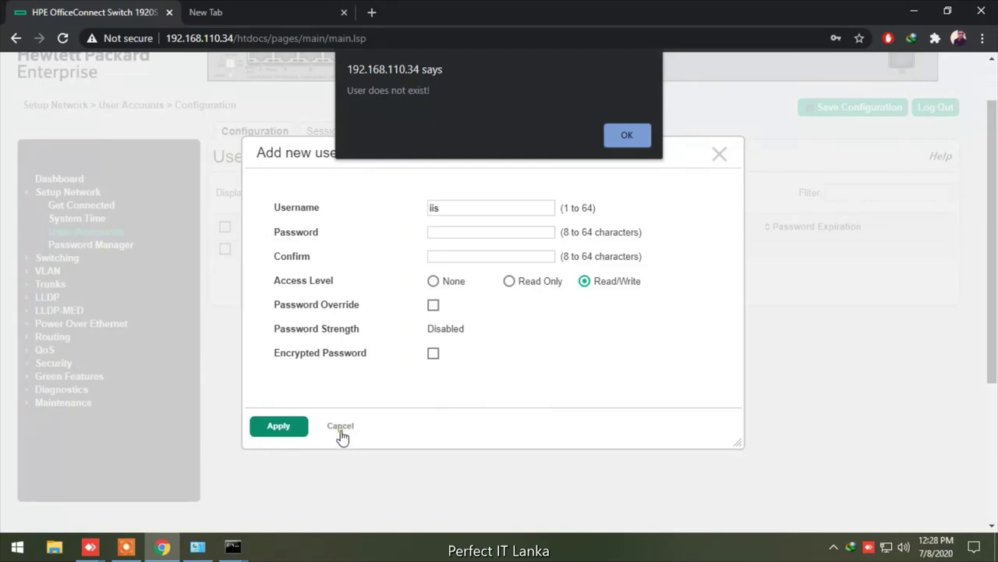
{"action": "left_click", "coordinate": [637, 134]}
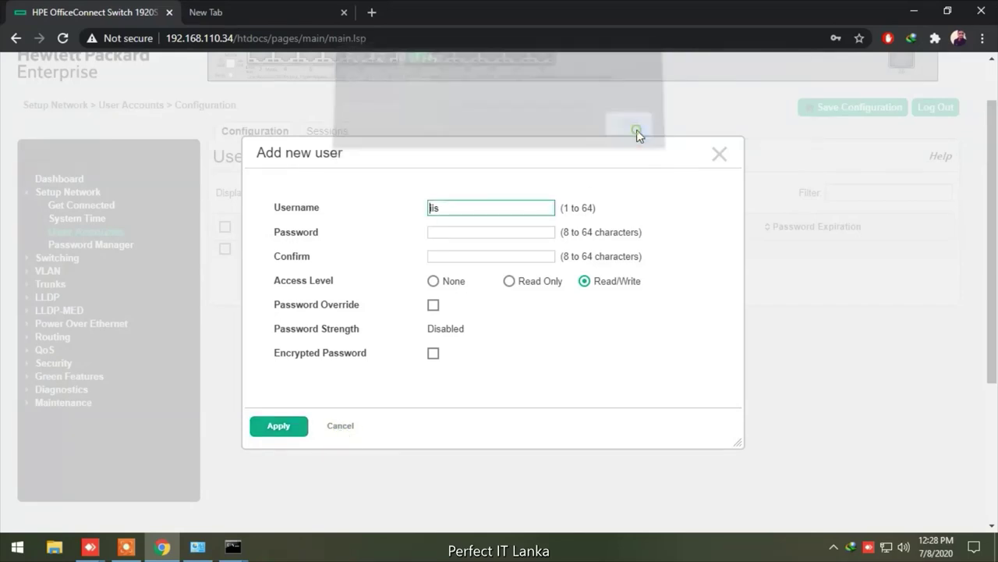
{"action": "left_click", "coordinate": [340, 425]}
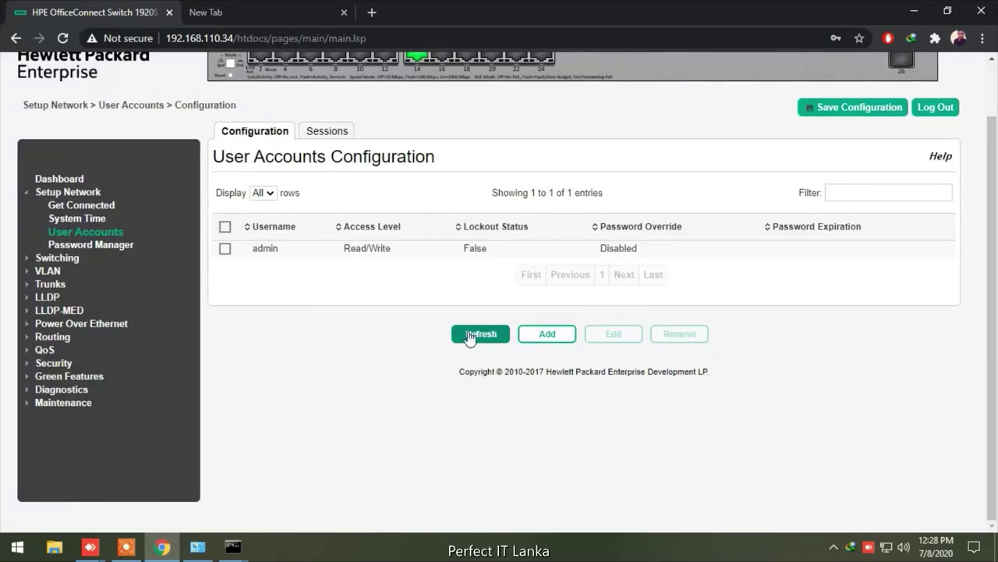
Add a new user with its username and confirmed password, granting Read/Write access
{"action": "left_click", "coordinate": [547, 337]}
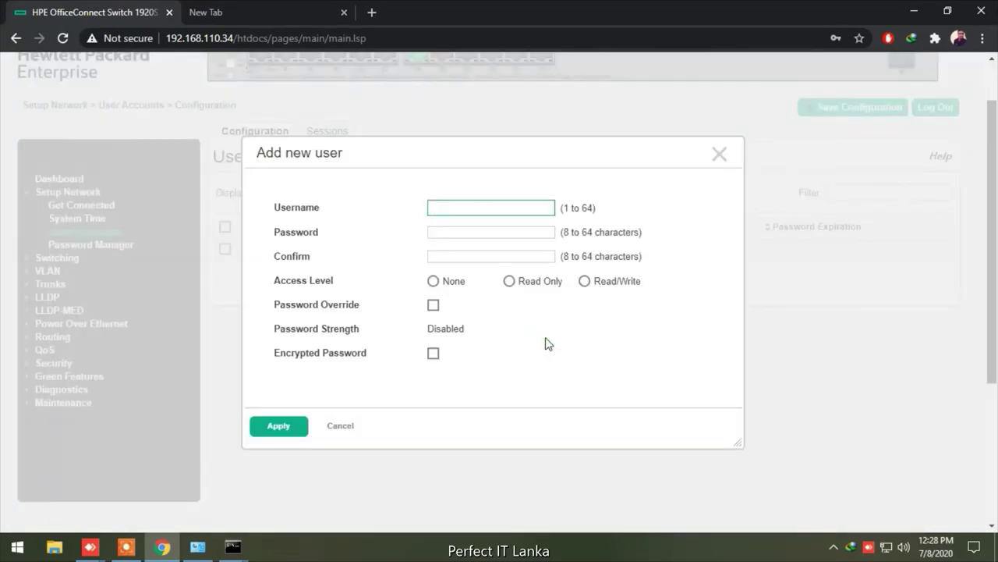
{"action": "type", "text": "iis"}
{"action": "key", "text": "Tab"}
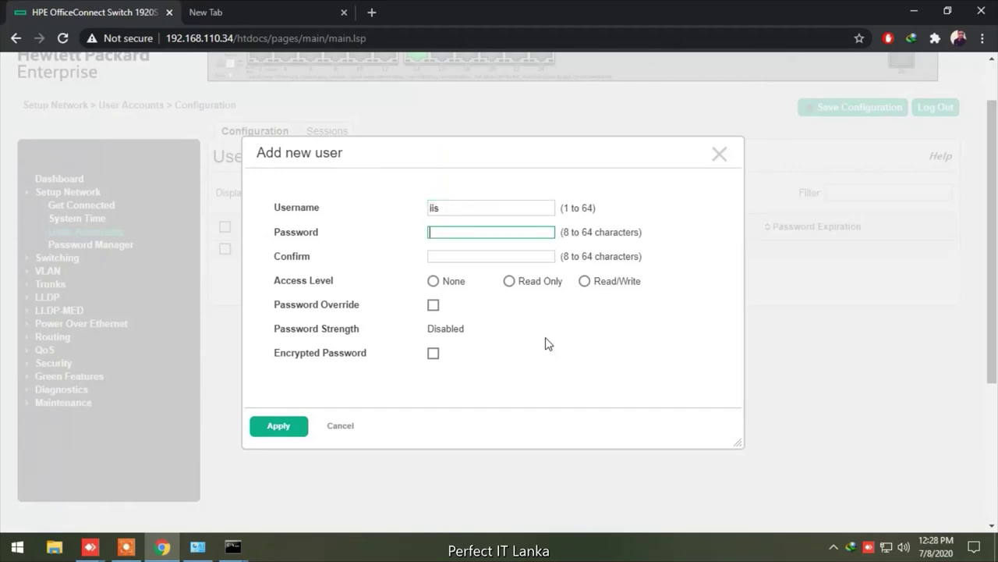
{"action": "type", "text": "123456789"}
{"action": "key", "text": "Tab"}
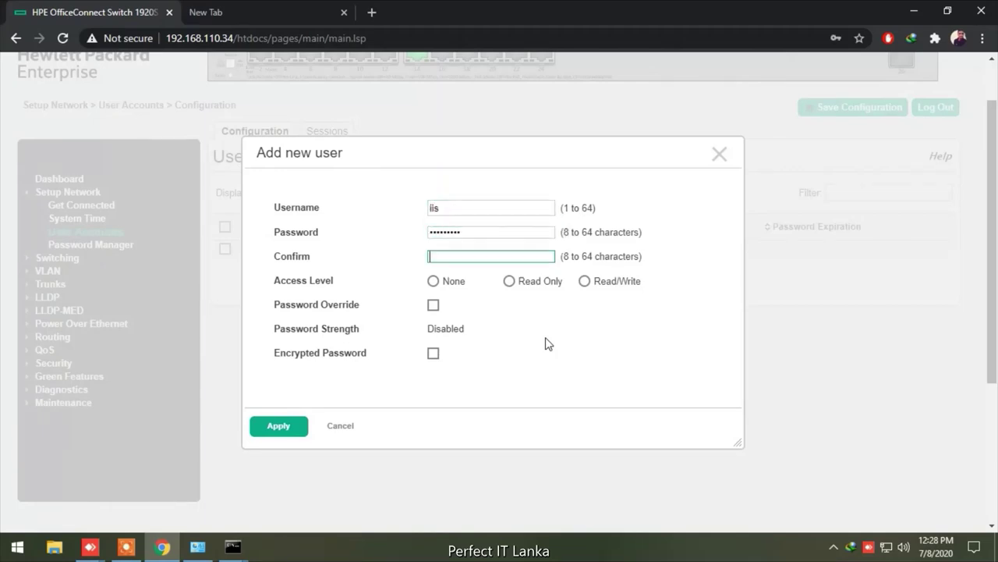
{"action": "type", "text": "123456789"}
{"action": "left_click", "coordinate": [585, 282]}
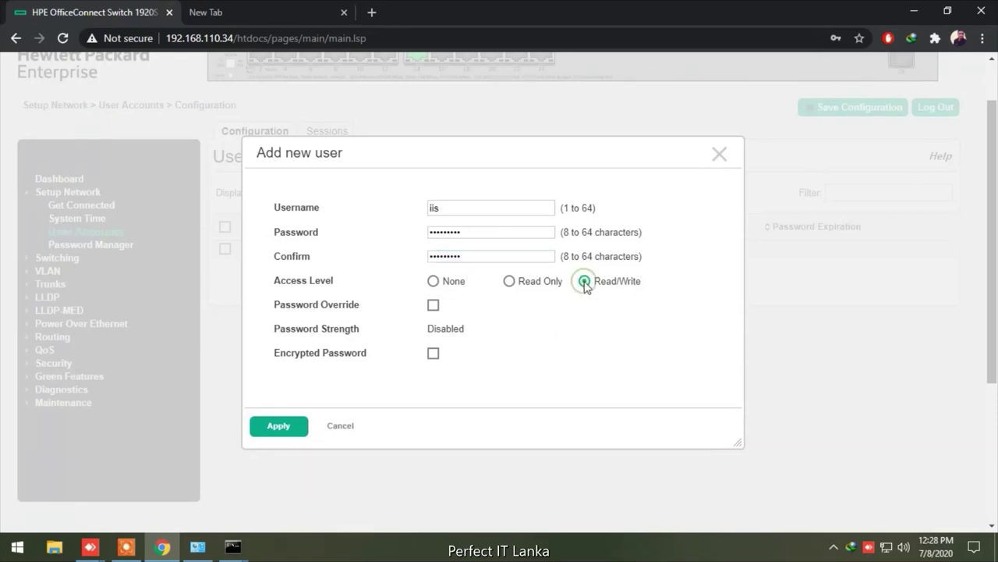
{"action": "left_click", "coordinate": [278, 429]}
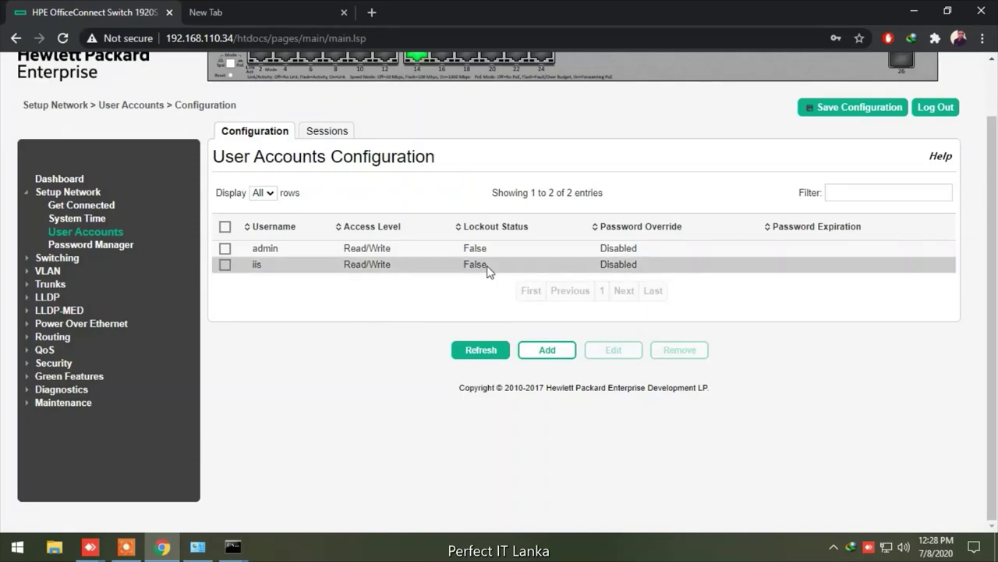
{"action": "left_click", "coordinate": [226, 265]}
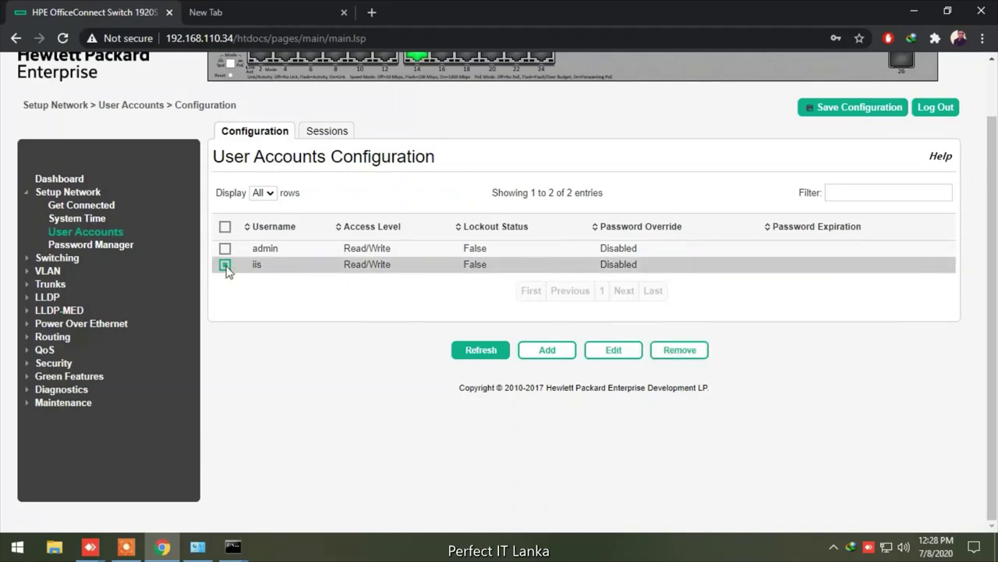
{"action": "left_click", "coordinate": [610, 352]}
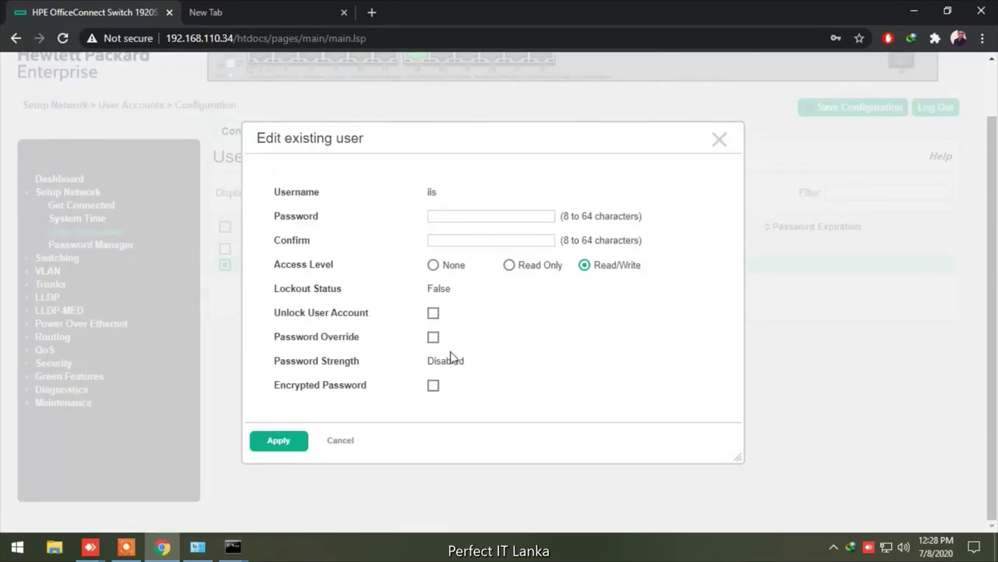
{"action": "left_click", "coordinate": [434, 390]}
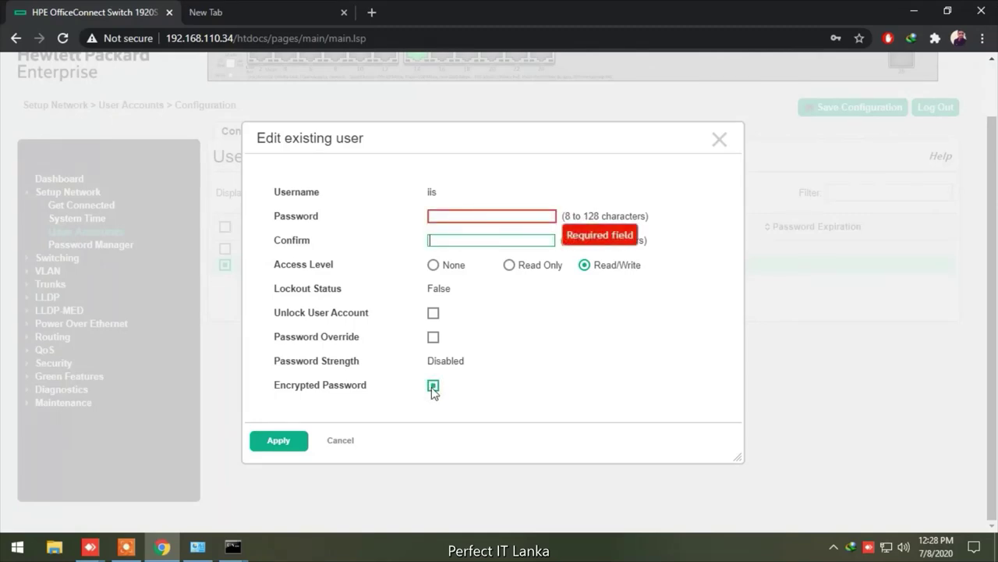
{"action": "left_click", "coordinate": [346, 442]}
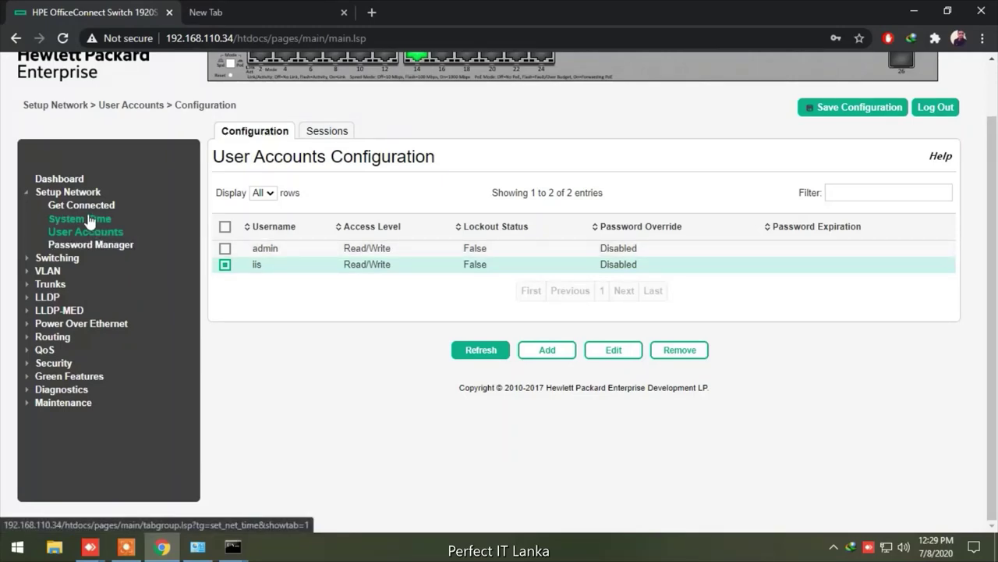
Open Switching to show Port Status for all 34 interfaces
{"action": "left_click", "coordinate": [65, 262]}
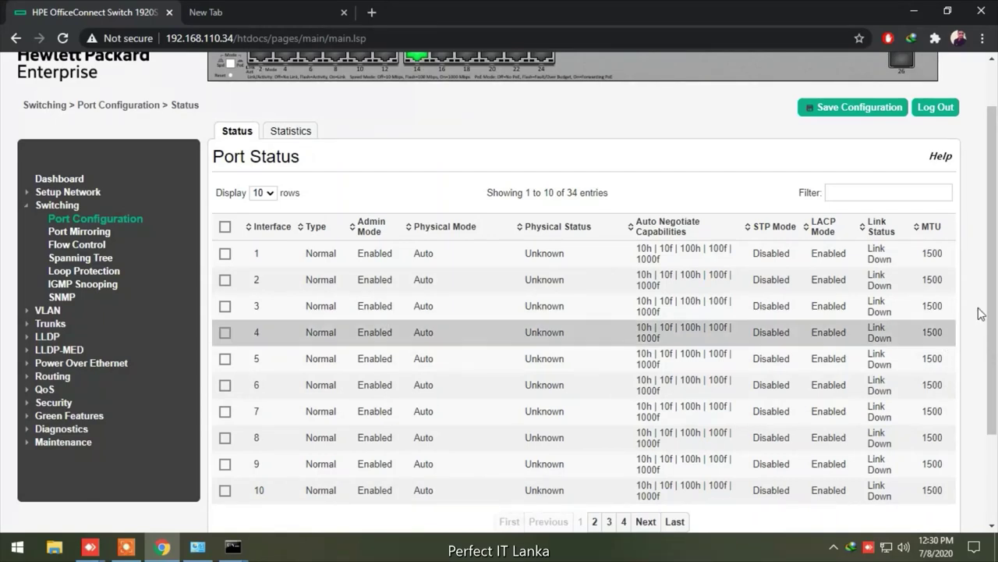
Save the configuration, acknowledge 'Operation succeeded', and log out
{"action": "left_click", "coordinate": [832, 111]}
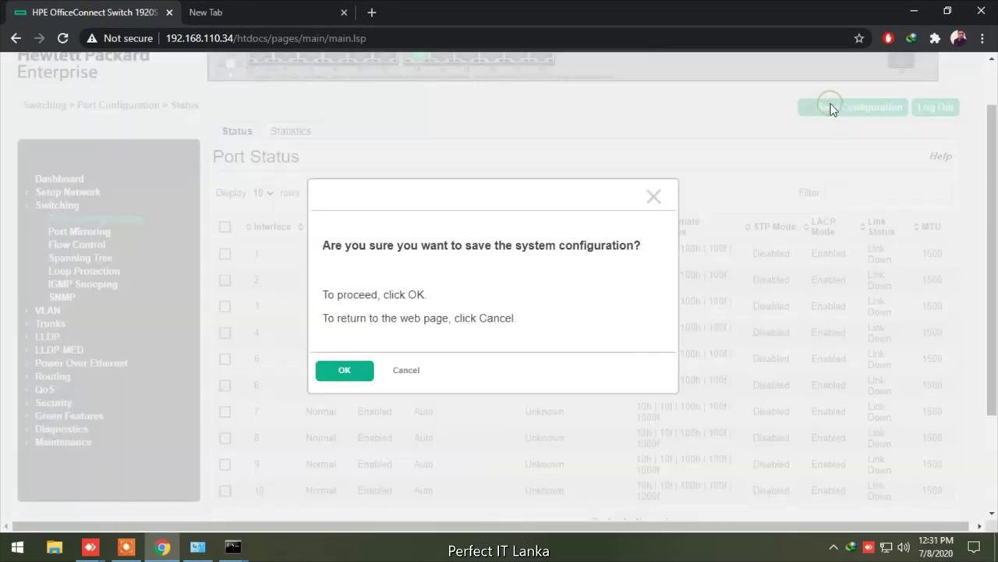
{"action": "left_click", "coordinate": [342, 373]}
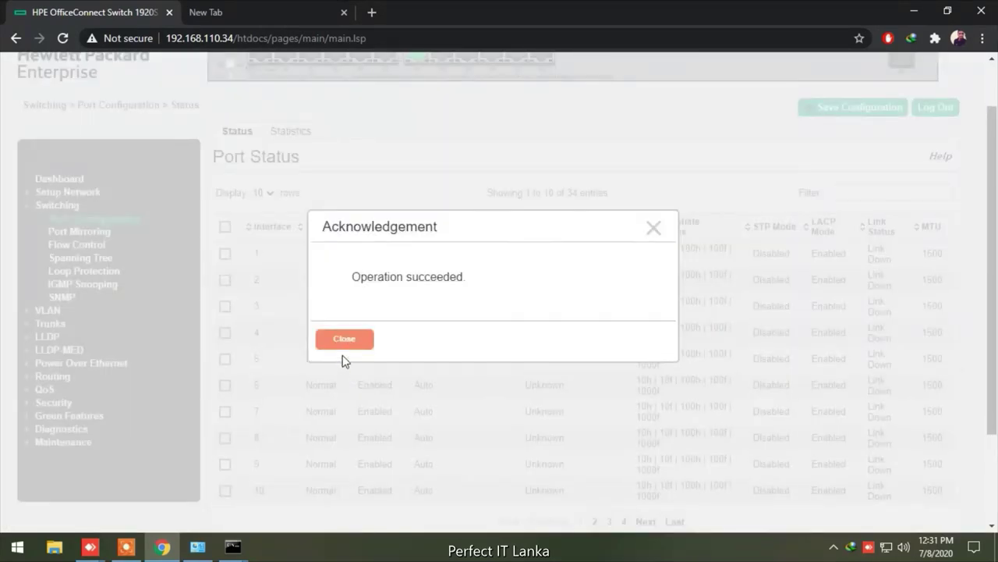
{"action": "left_click", "coordinate": [344, 338]}
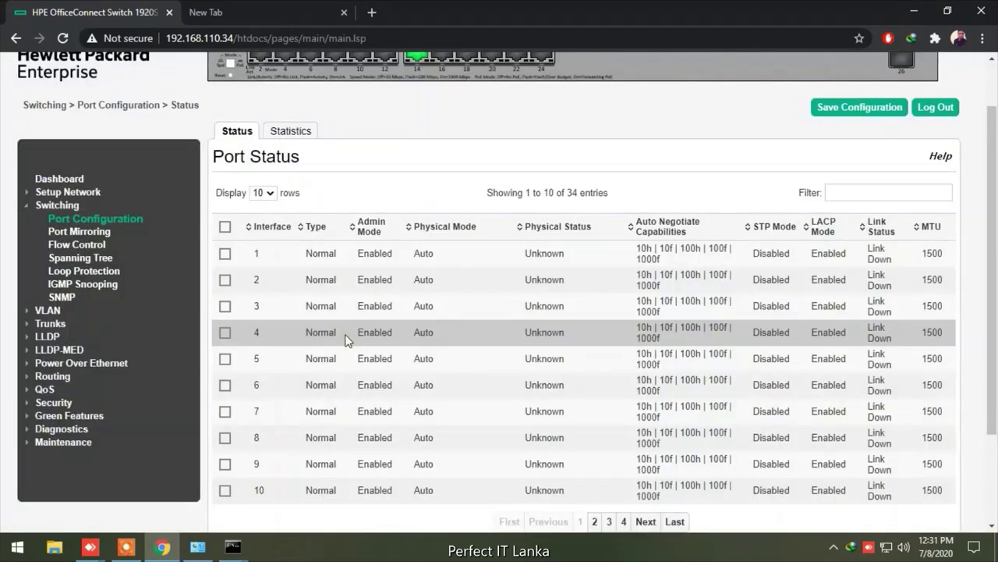
{"action": "left_click", "coordinate": [933, 106]}
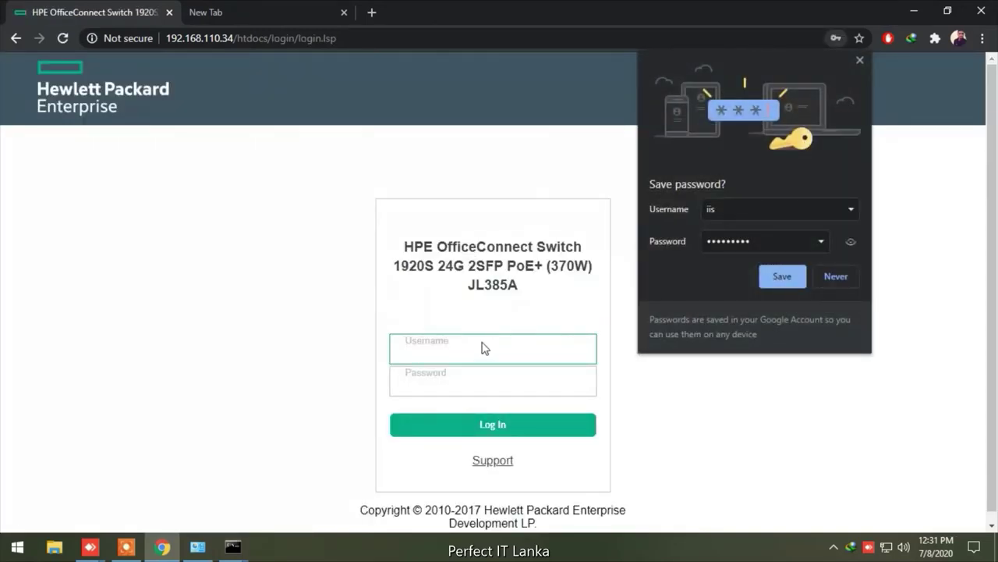
Decline Chrome's password save and log in with the new user's username and password
{"action": "left_click", "coordinate": [831, 275]}
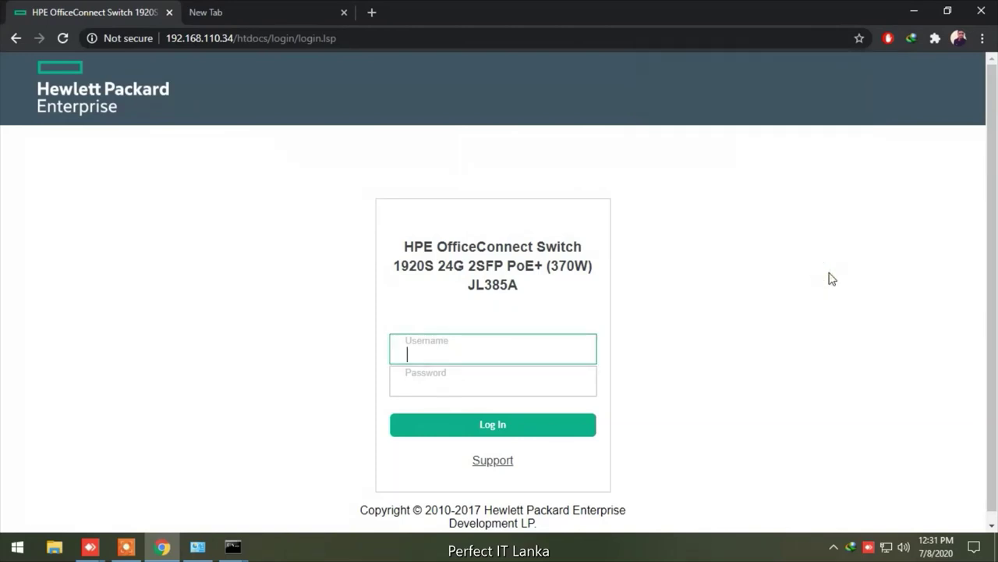
{"action": "left_click", "coordinate": [500, 355]}
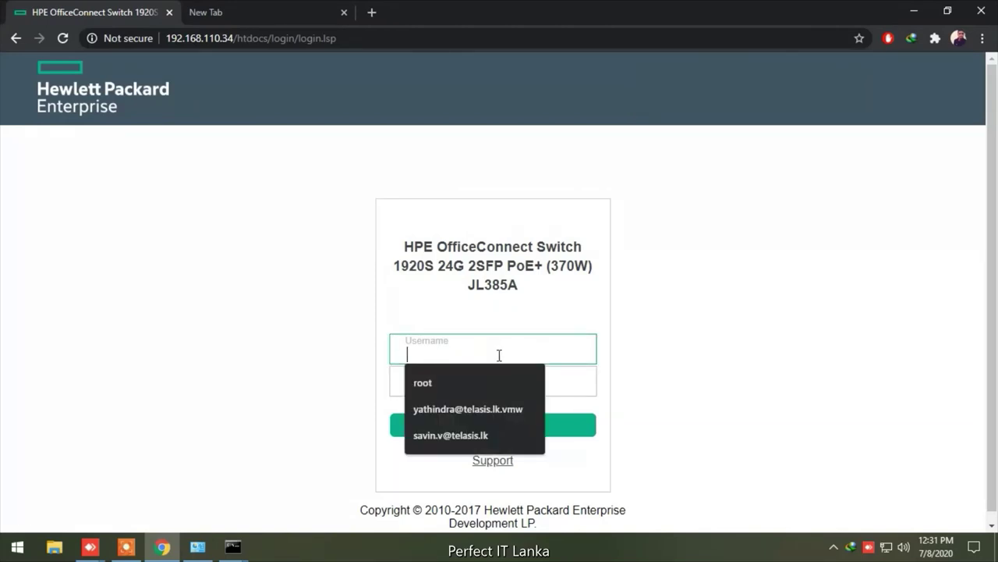
{"action": "type", "text": "iis"}
{"action": "key", "text": "Tab"}
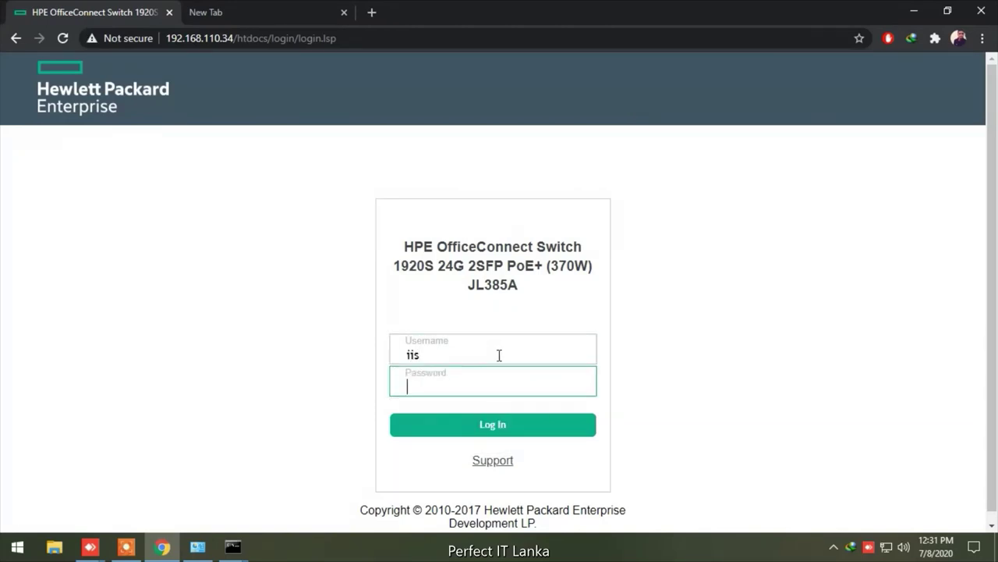
{"action": "type", "text": "*********"}
{"action": "left_click", "coordinate": [485, 428]}
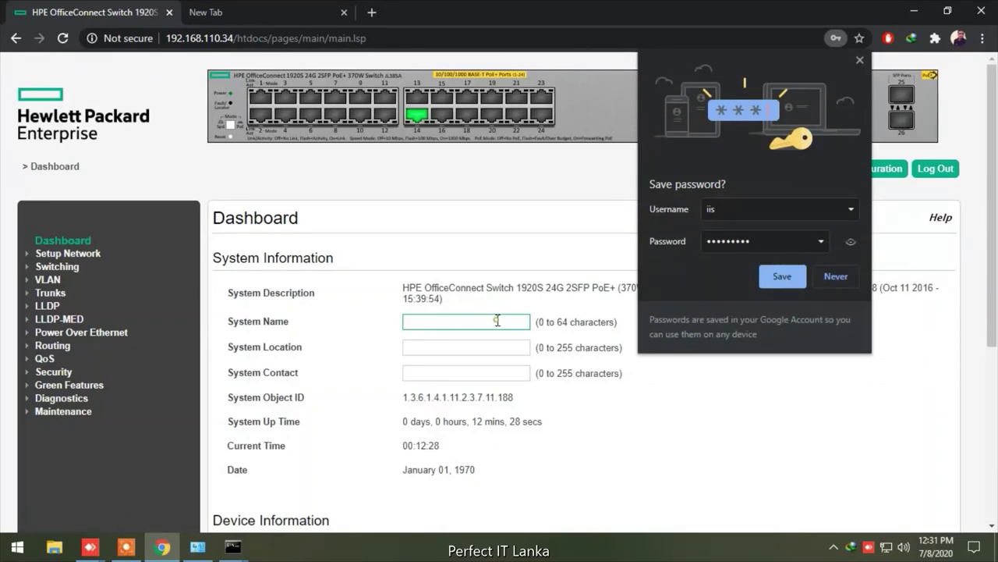
Enter EBH-DIST14 as the System Name and dismiss Chrome's save-password prompt
{"action": "type", "text": "EBH-DIST"}
{"action": "type", "text": "14"}
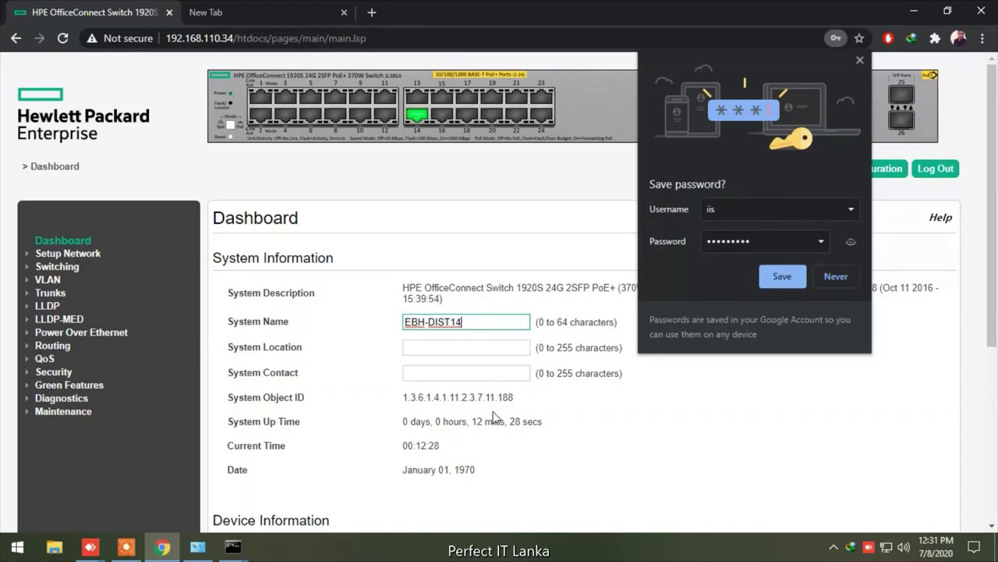
{"action": "left_click", "coordinate": [833, 284]}
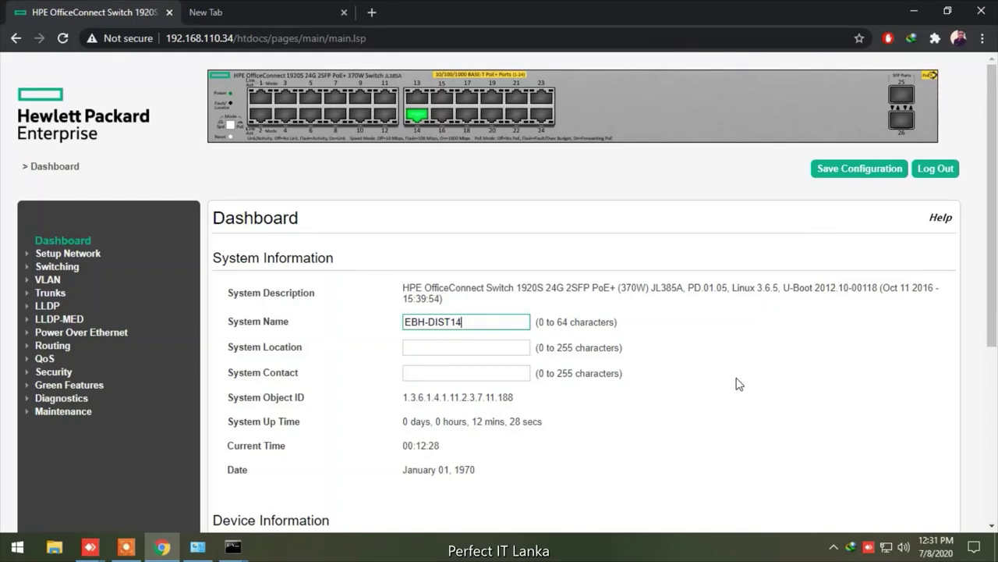
{"action": "scroll", "coordinate": [739, 384], "scroll_direction": "down", "scroll_amount": 4}
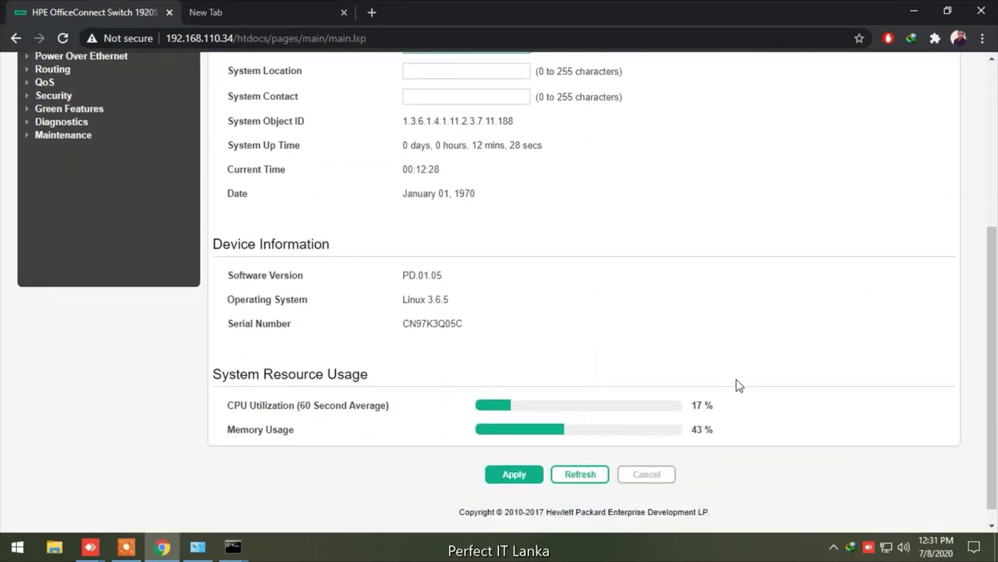
{"action": "scroll", "coordinate": [738, 384], "scroll_direction": "down", "scroll_amount": 1}
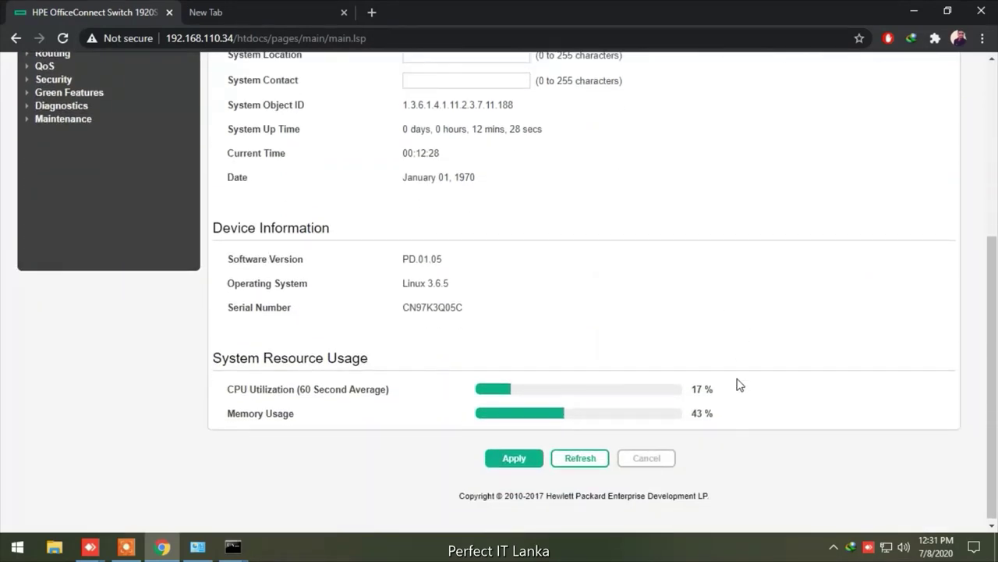
{"action": "scroll", "coordinate": [738, 384], "scroll_direction": "up", "scroll_amount": 5}
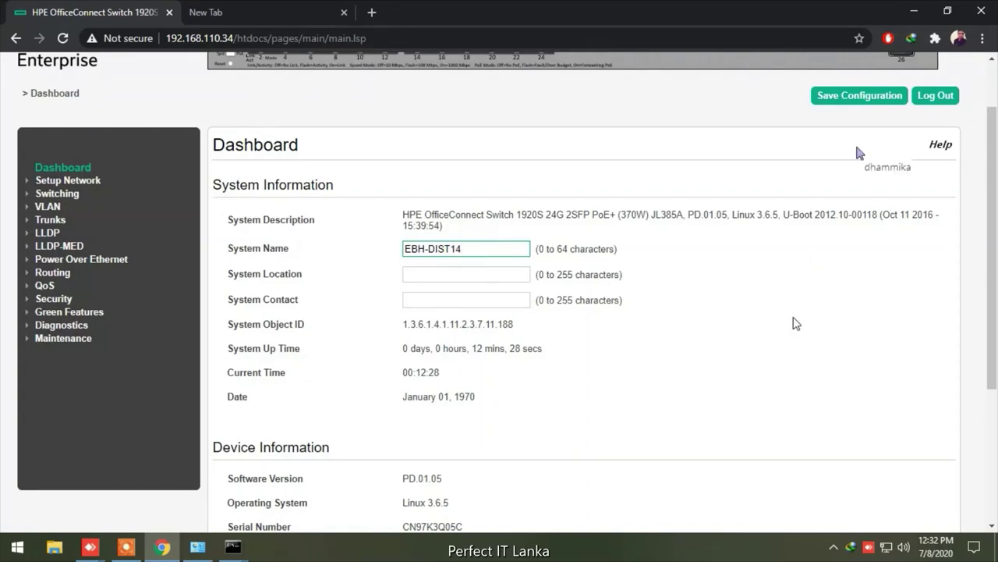
Review the Dashboard showing system name EBH-DIST14, then go to Setup Network, which redirects to login
{"action": "scroll", "coordinate": [794, 324], "scroll_direction": "down", "scroll_amount": 3}
{"action": "scroll", "coordinate": [793, 323], "scroll_direction": "up", "scroll_amount": 3}
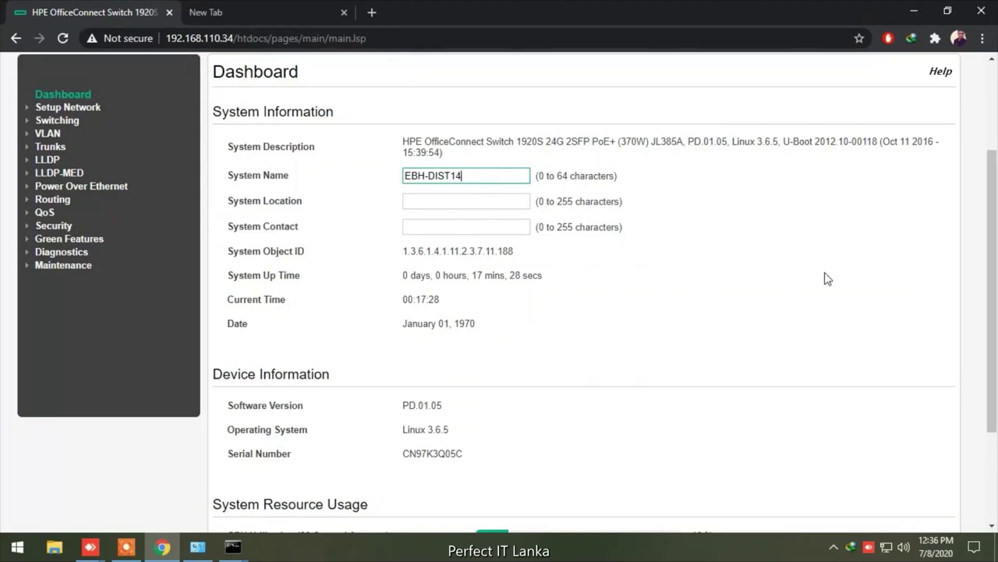
{"action": "scroll", "coordinate": [828, 278], "scroll_direction": "up", "scroll_amount": 2}
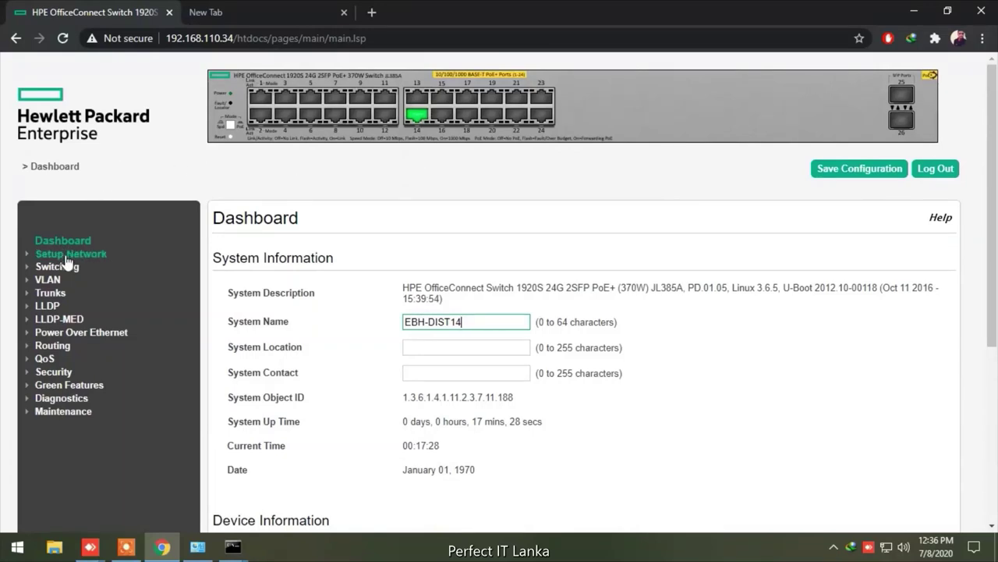
{"action": "scroll", "coordinate": [566, 341], "scroll_direction": "down", "scroll_amount": 3}
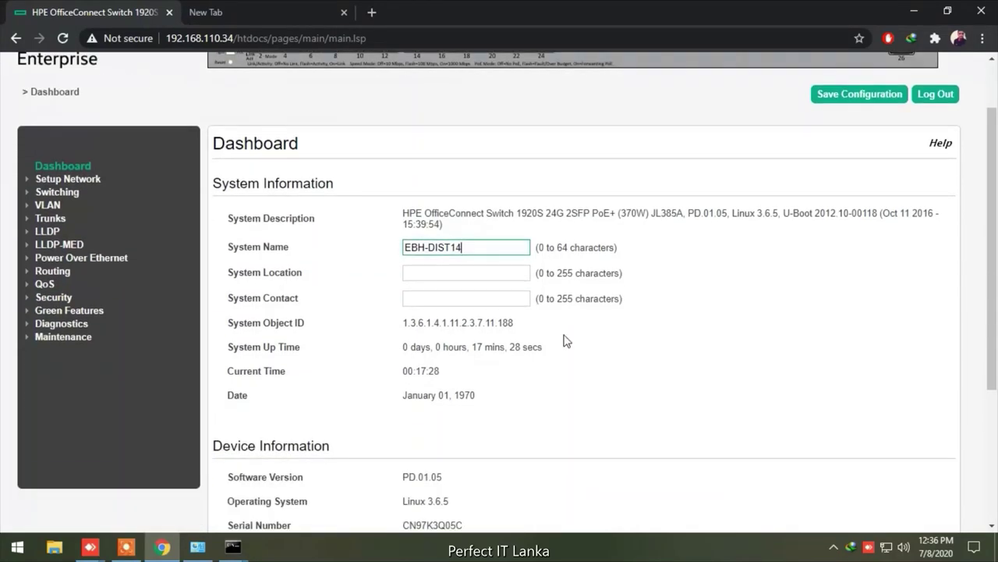
{"action": "scroll", "coordinate": [628, 325], "scroll_direction": "down", "scroll_amount": 1}
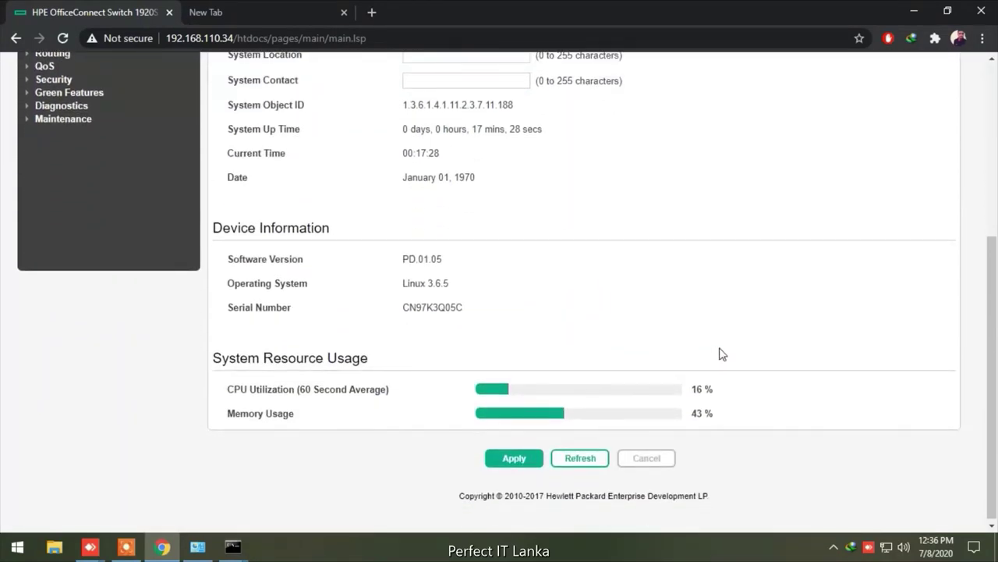
{"action": "scroll", "coordinate": [721, 290], "scroll_direction": "down", "scroll_amount": 1}
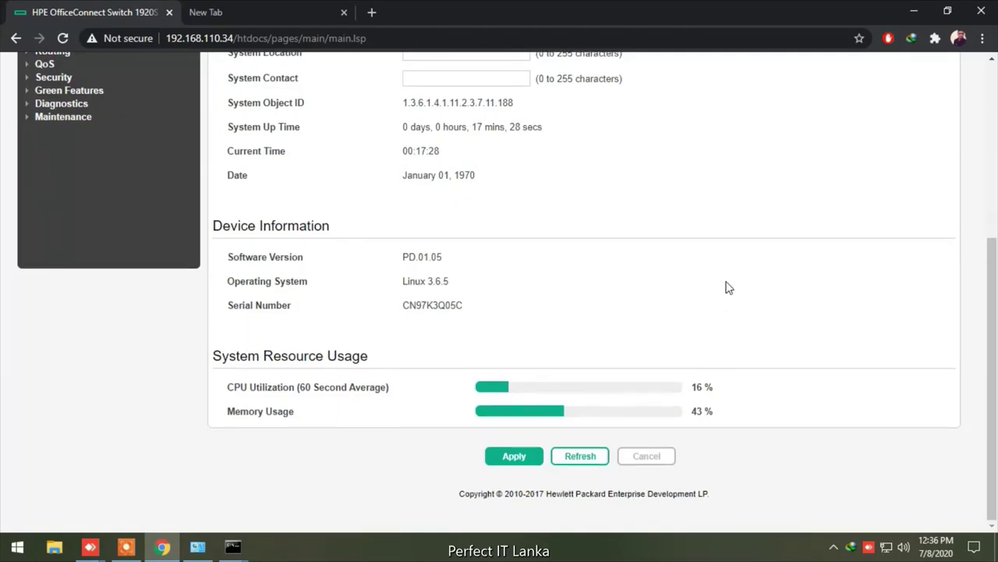
{"action": "scroll", "coordinate": [725, 286], "scroll_direction": "up", "scroll_amount": 3}
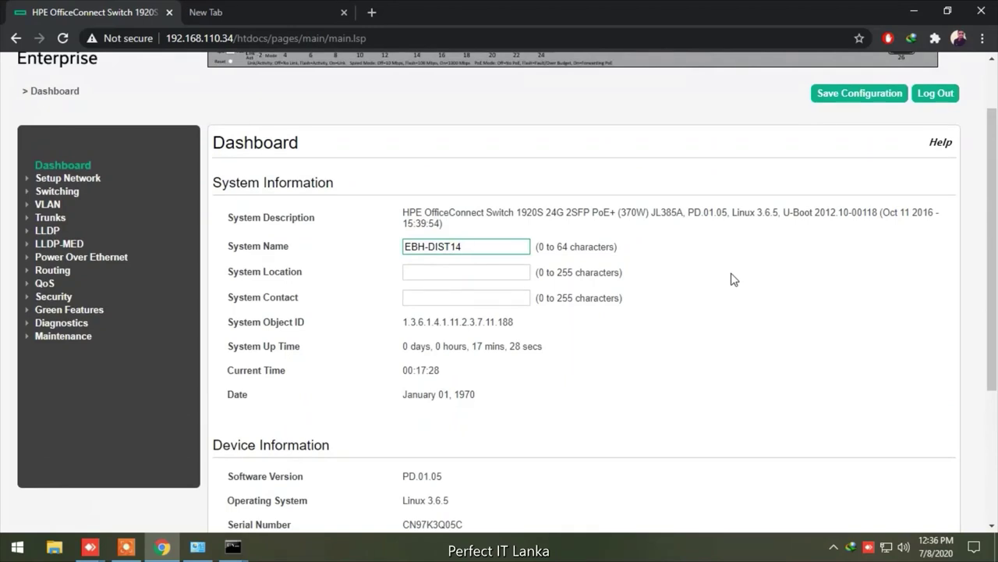
{"action": "scroll", "coordinate": [733, 280], "scroll_direction": "up", "scroll_amount": 1}
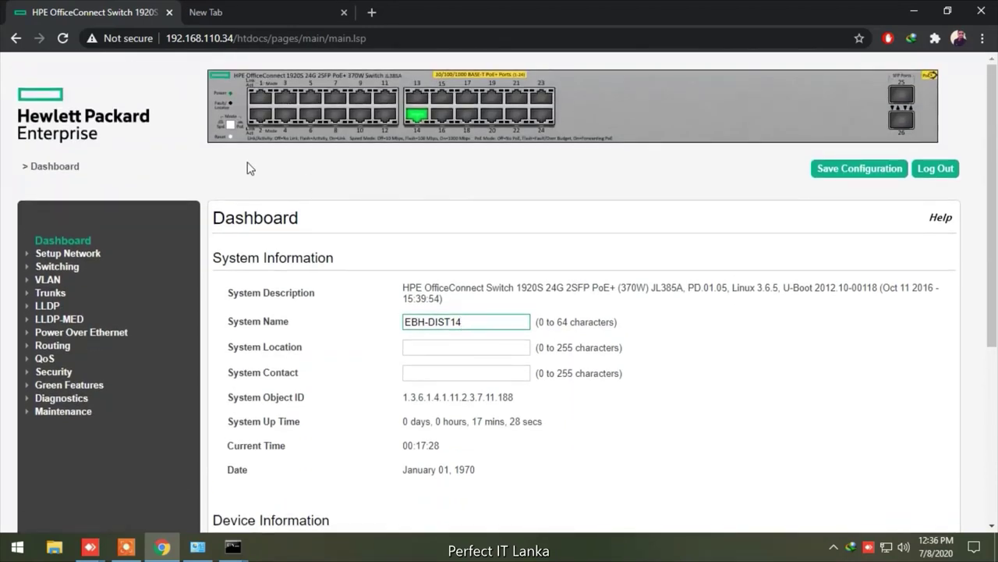
{"action": "left_click", "coordinate": [68, 254]}
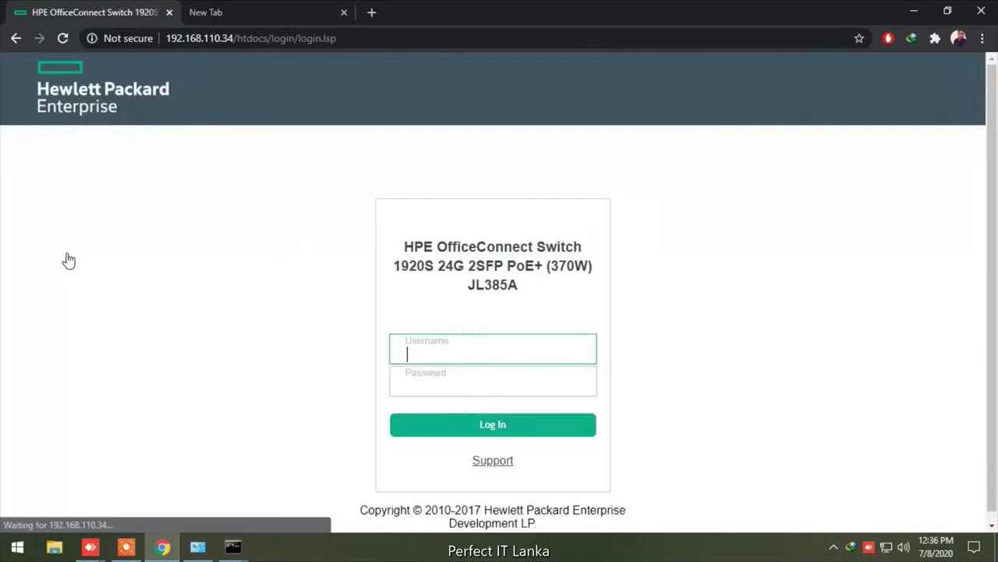
Sign back in to the switch with the account's username and password
{"action": "left_click", "coordinate": [523, 346]}
{"action": "type", "text": "iis"}
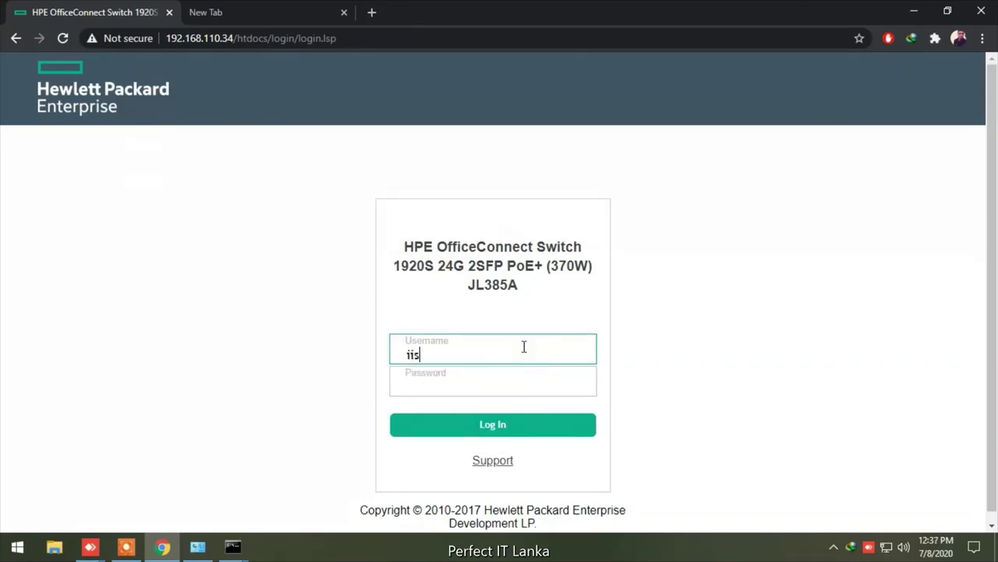
{"action": "key", "text": "Tab"}
{"action": "type", "text": "iis"}
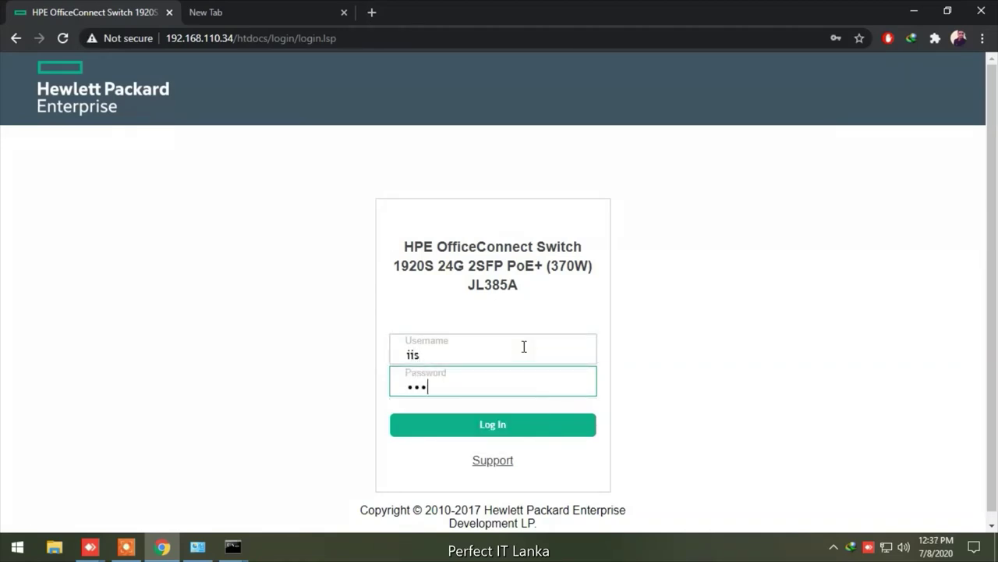
{"action": "type", "text": "••••••"}
{"action": "key", "text": "Return"}
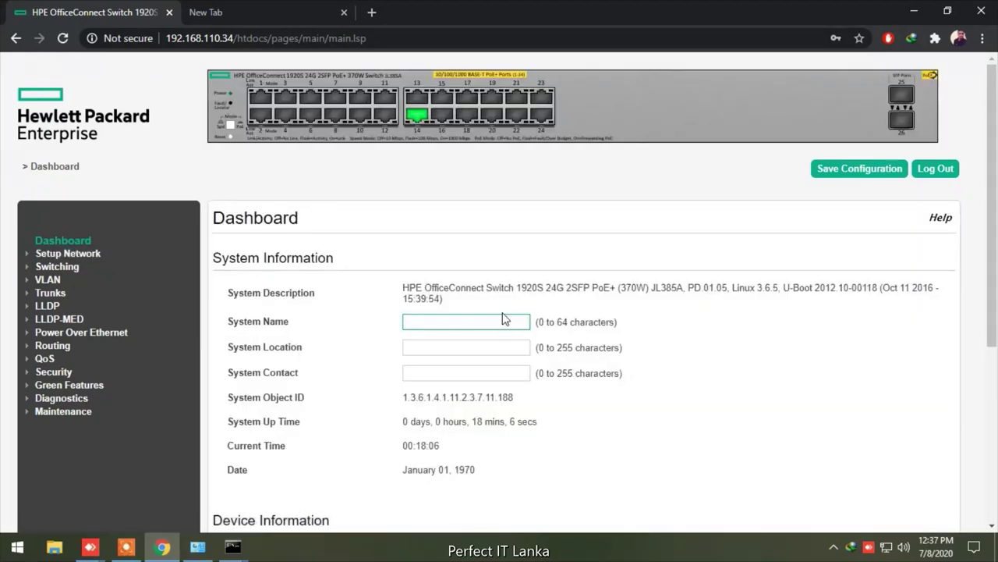
Fill System Name with EBH-DIST14 from the autofill suggestion and apply it
{"action": "type", "text": "EBH-DIST14"}
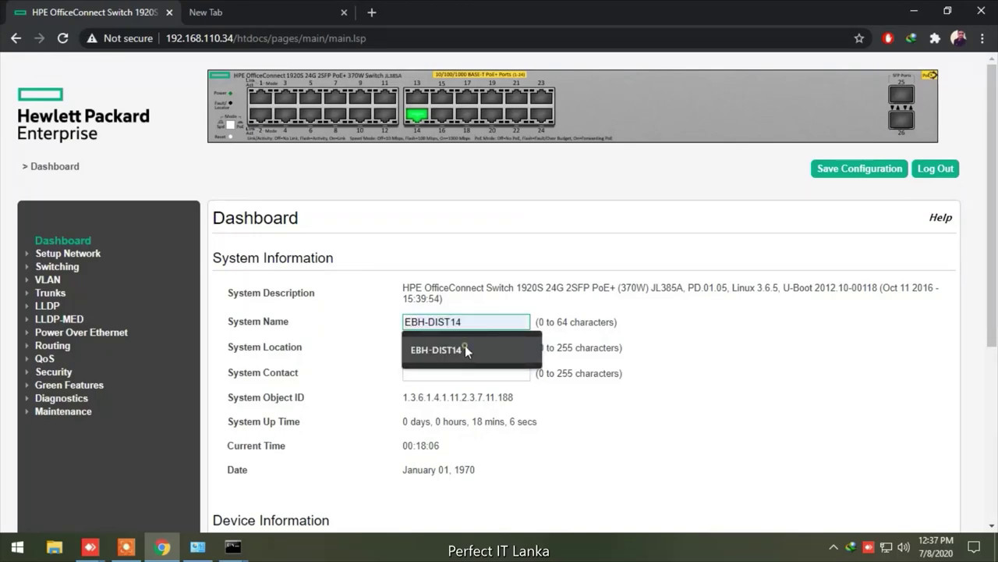
{"action": "left_click", "coordinate": [464, 345]}
{"action": "scroll", "coordinate": [603, 416], "scroll_direction": "down", "scroll_amount": 3}
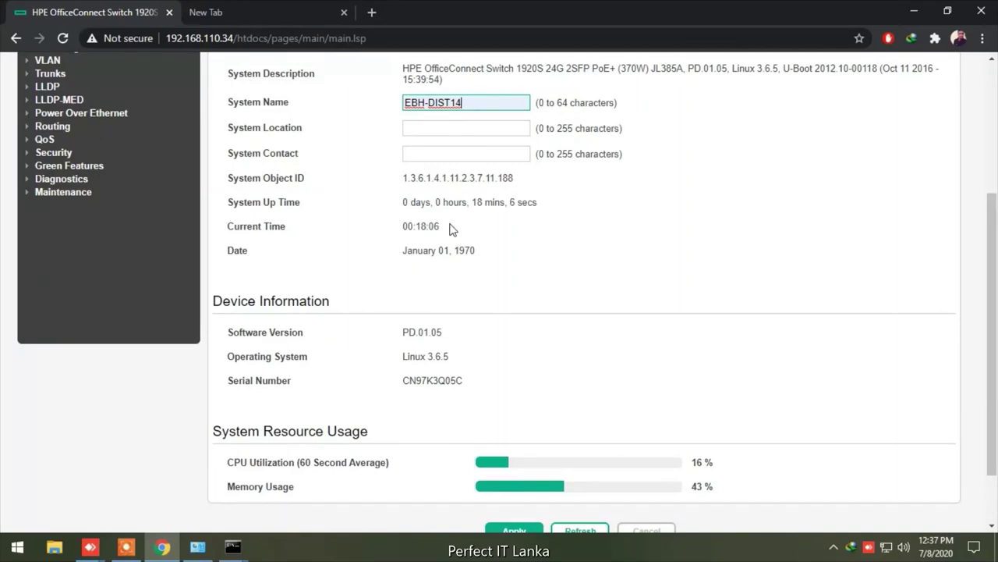
{"action": "scroll", "coordinate": [229, 232], "scroll_direction": "up", "scroll_amount": 2}
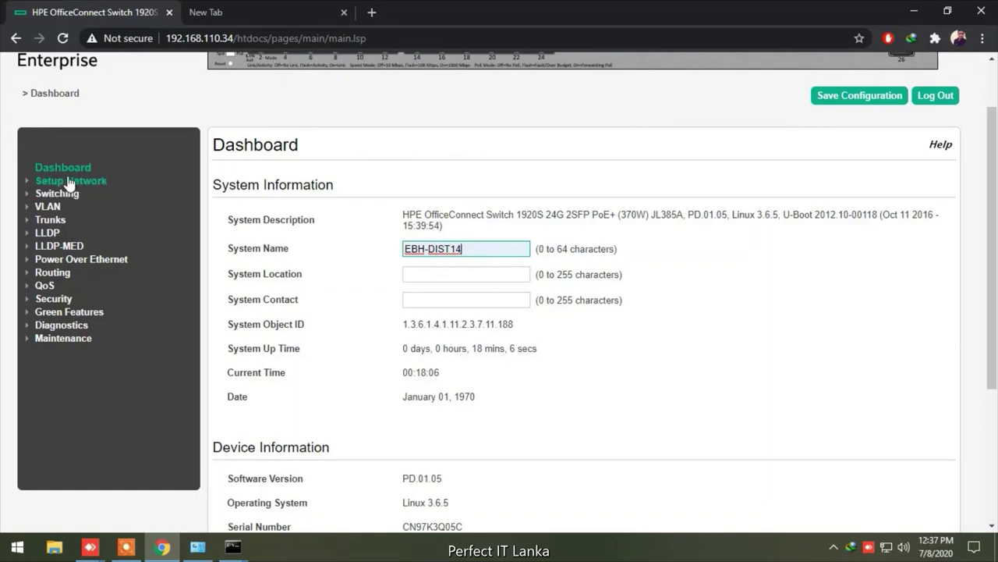
{"action": "scroll", "coordinate": [892, 361], "scroll_direction": "down", "scroll_amount": 3}
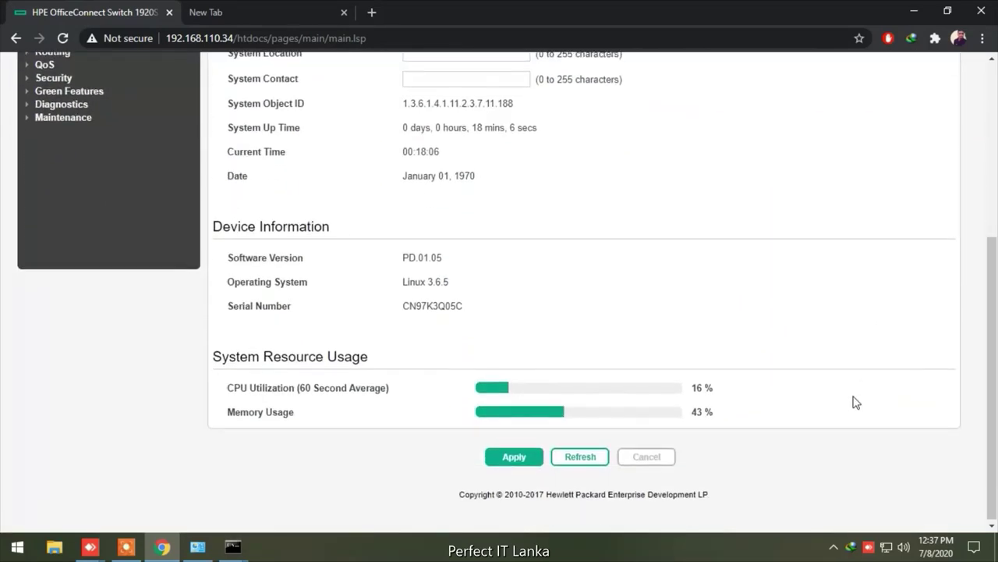
{"action": "left_click", "coordinate": [513, 458]}
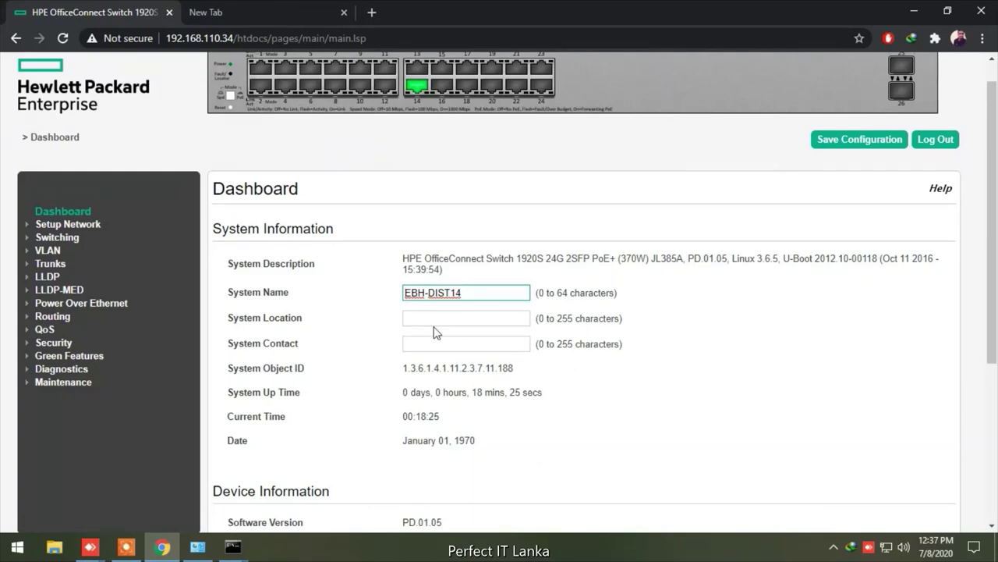
Navigate to Setup Network > System Time and open its Time Zone tab
{"action": "left_click", "coordinate": [78, 224]}
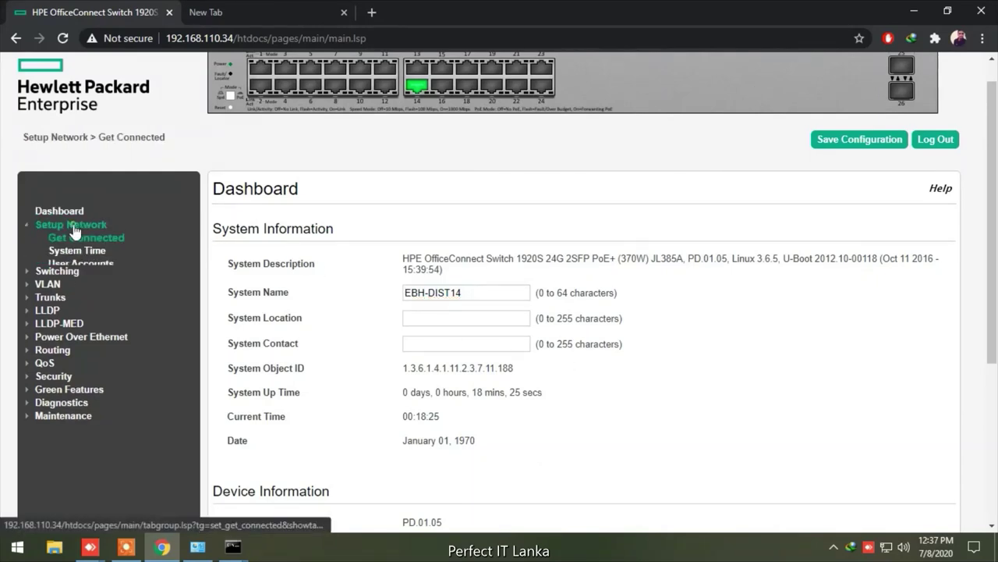
{"action": "left_click", "coordinate": [78, 251]}
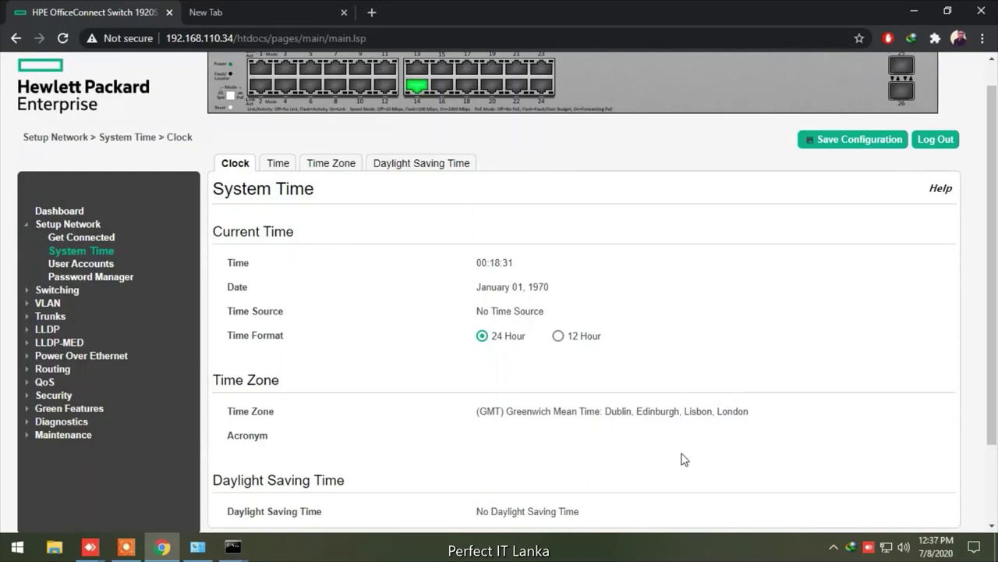
{"action": "scroll", "coordinate": [684, 459], "scroll_direction": "down", "scroll_amount": 2}
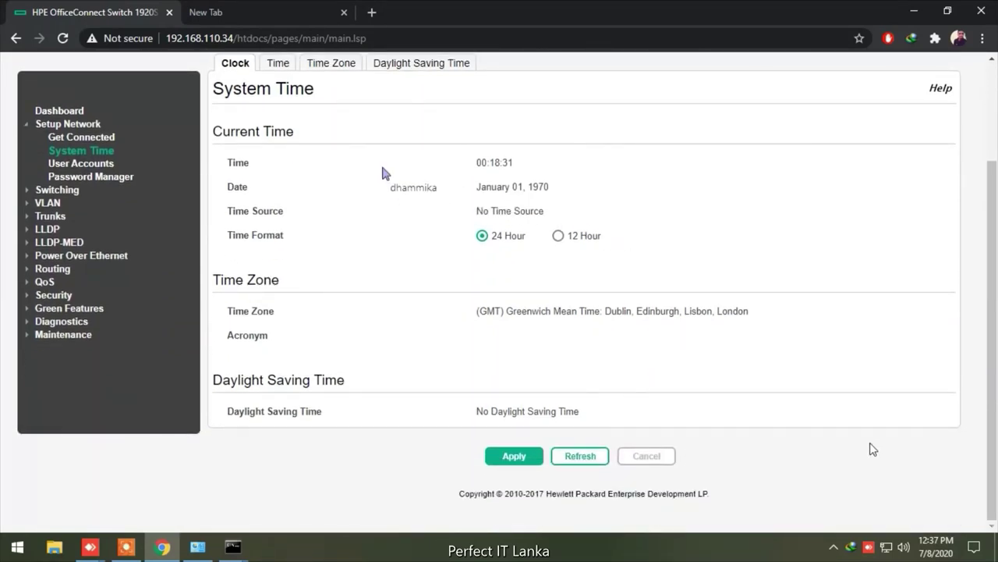
{"action": "left_click", "coordinate": [278, 63]}
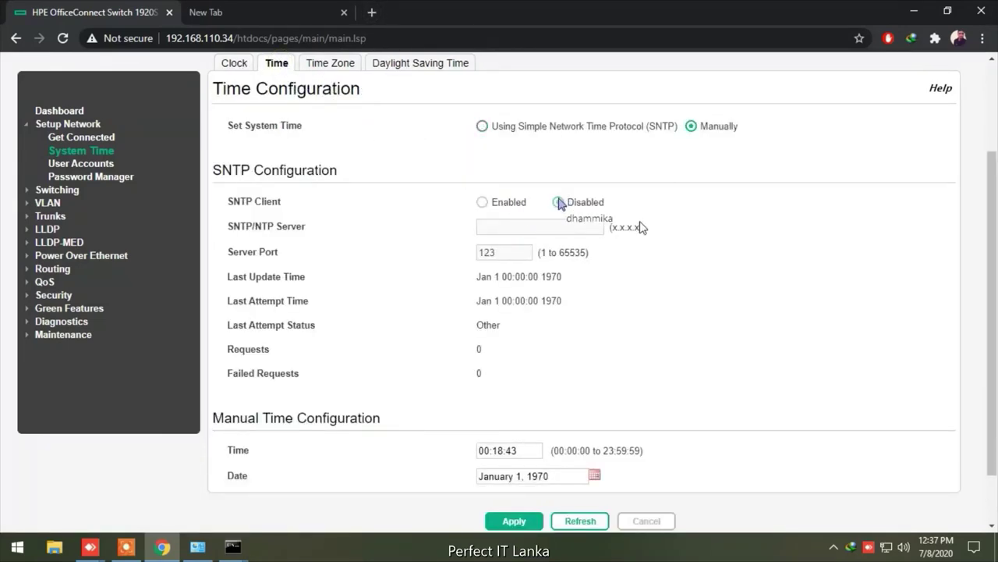
{"action": "left_click", "coordinate": [336, 65]}
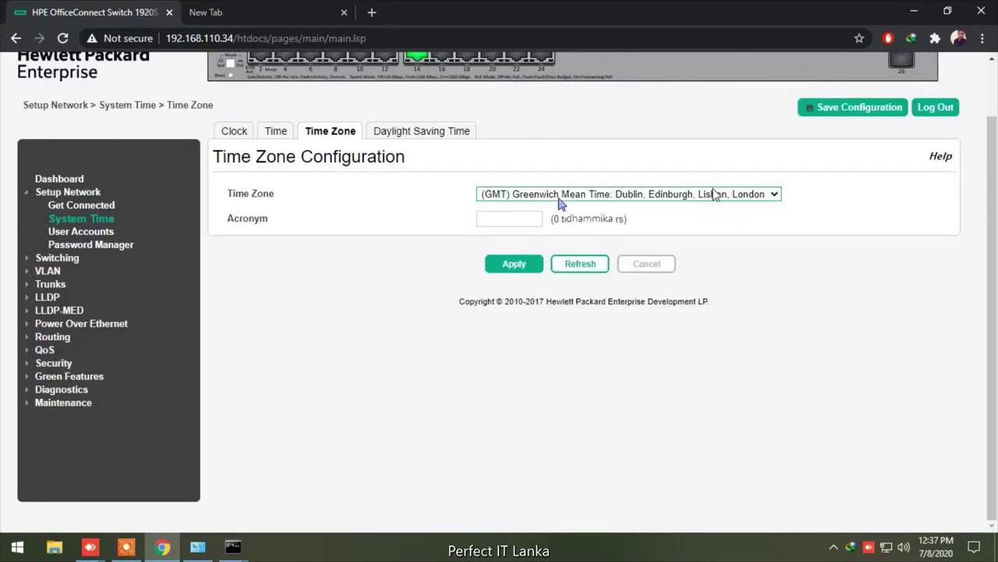
Select (GMT+05:30) Sri Jayawardenepura as the time zone and apply it
{"action": "left_click", "coordinate": [774, 196]}
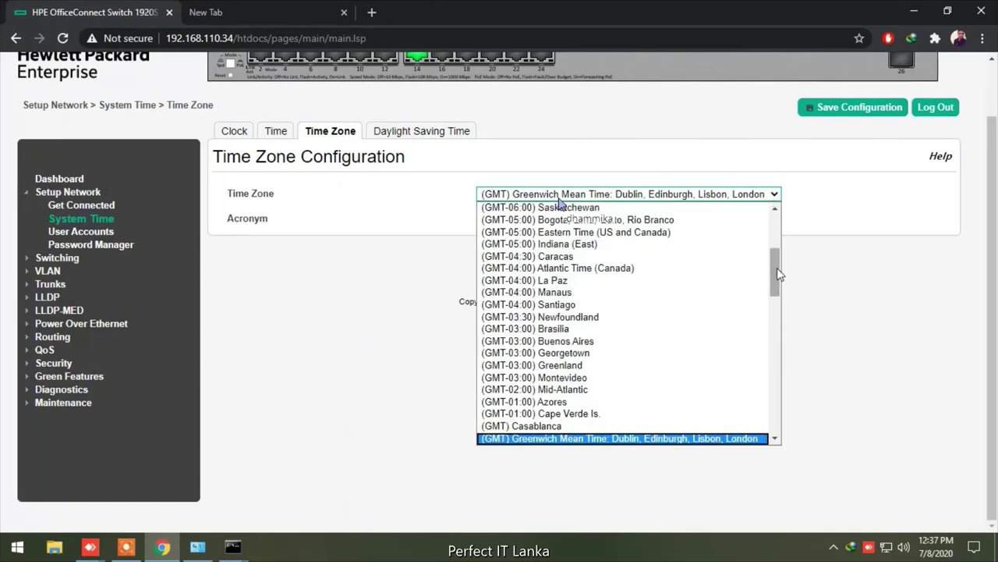
{"action": "left_click_drag", "start_coordinate": [777, 268], "coordinate": [774, 390]}
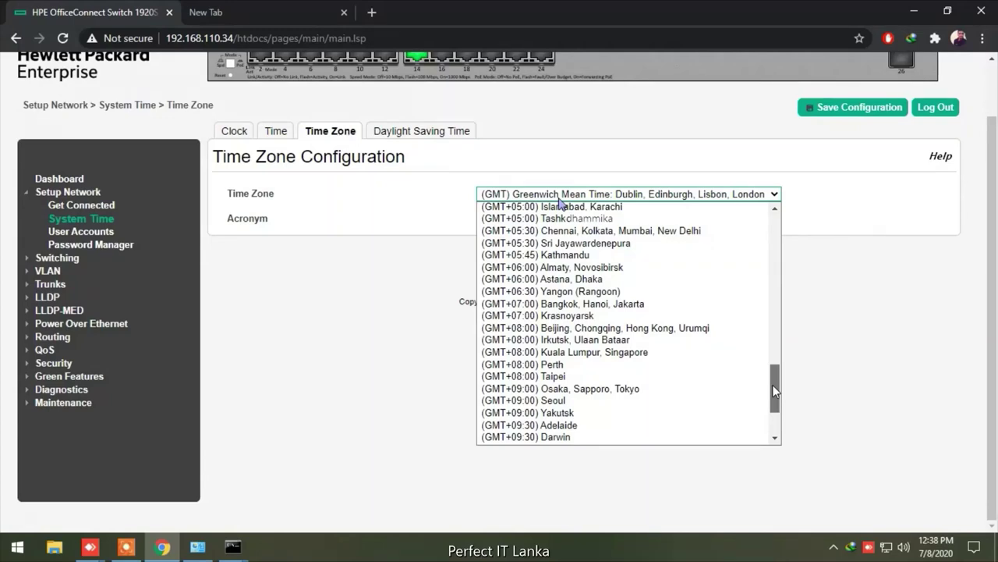
{"action": "left_click", "coordinate": [608, 244]}
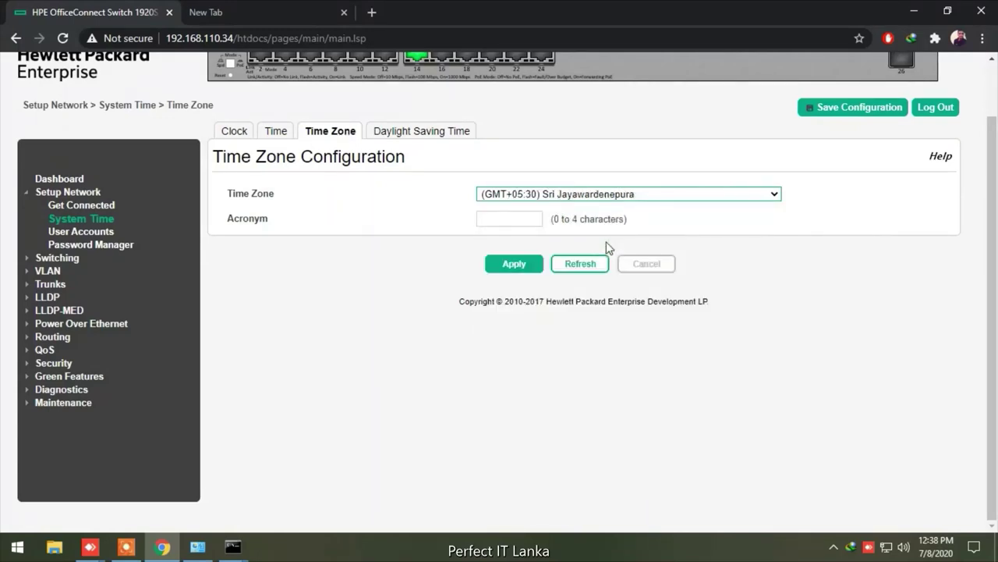
{"action": "left_click", "coordinate": [514, 265]}
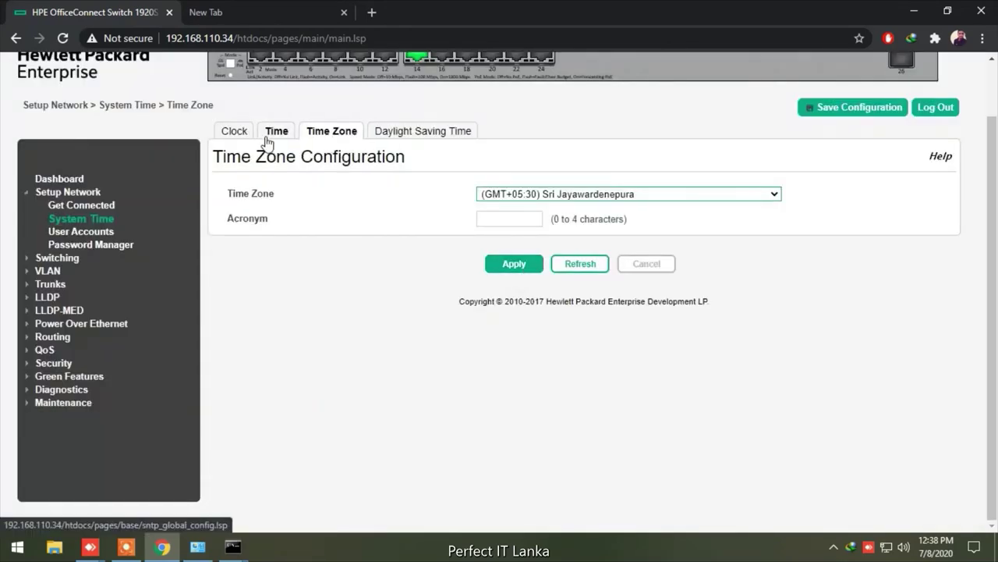
{"action": "left_click", "coordinate": [280, 133]}
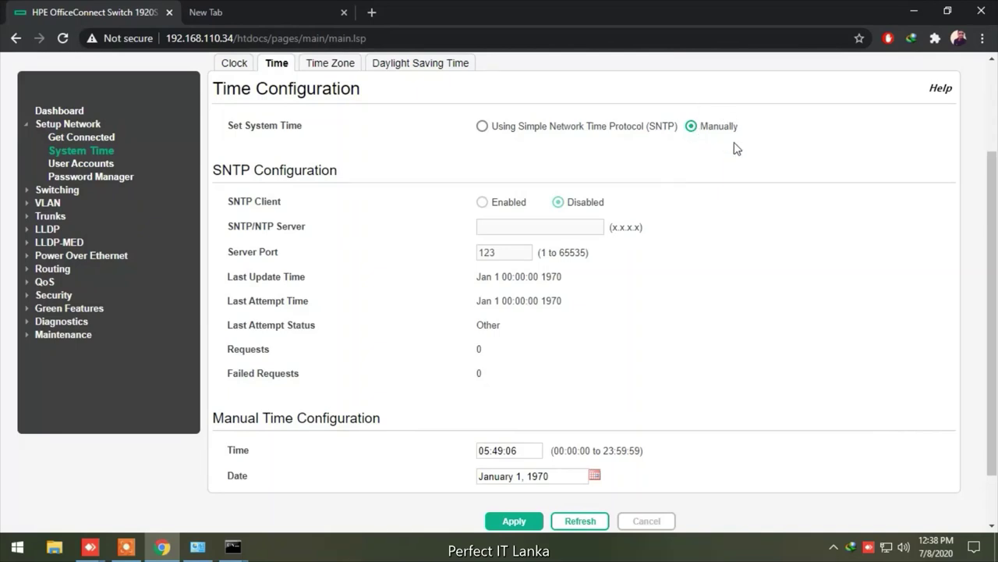
{"action": "left_click", "coordinate": [562, 475]}
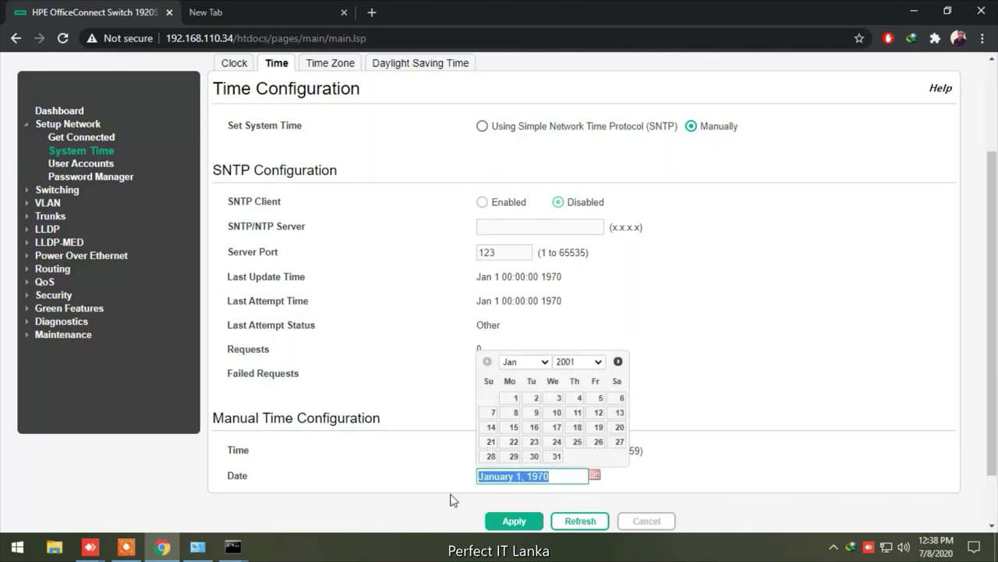
{"action": "left_click", "coordinate": [598, 362]}
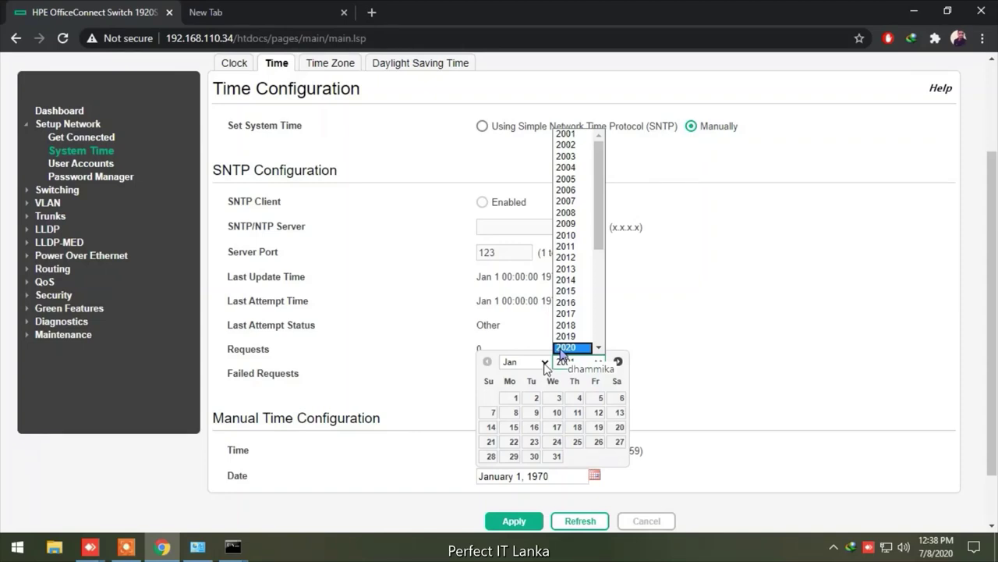
{"action": "left_click", "coordinate": [545, 363]}
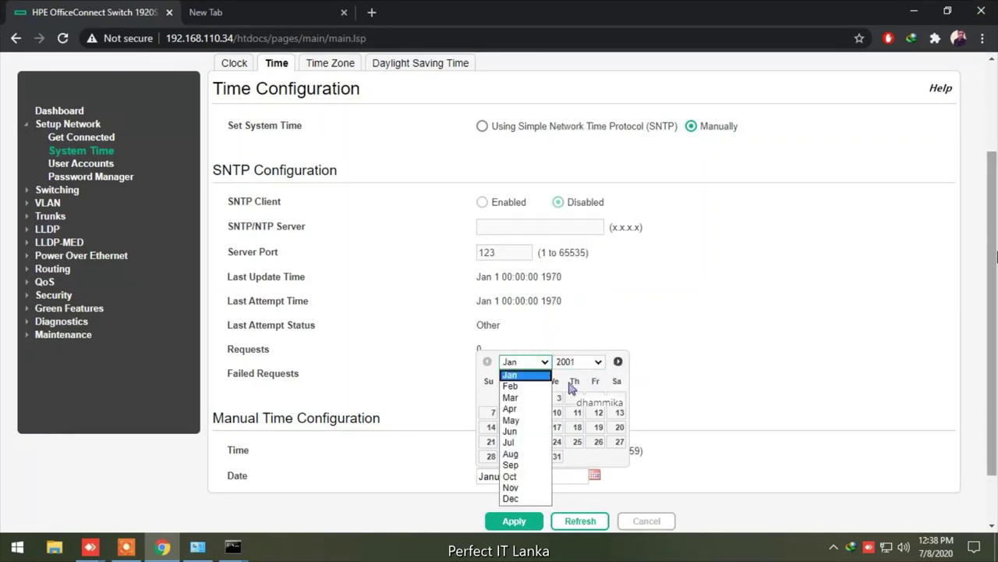
{"action": "left_click", "coordinate": [511, 442]}
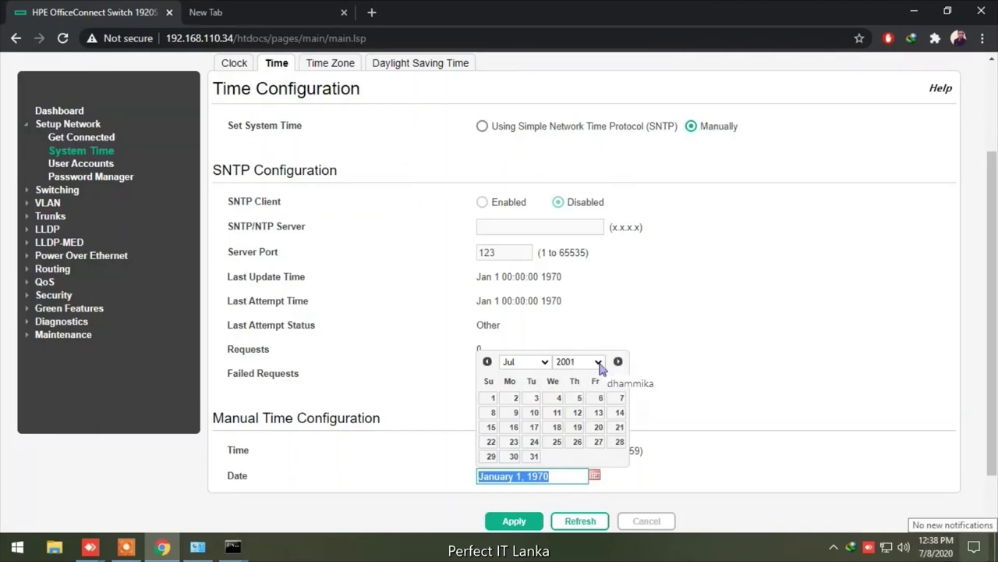
{"action": "key", "text": "Escape"}
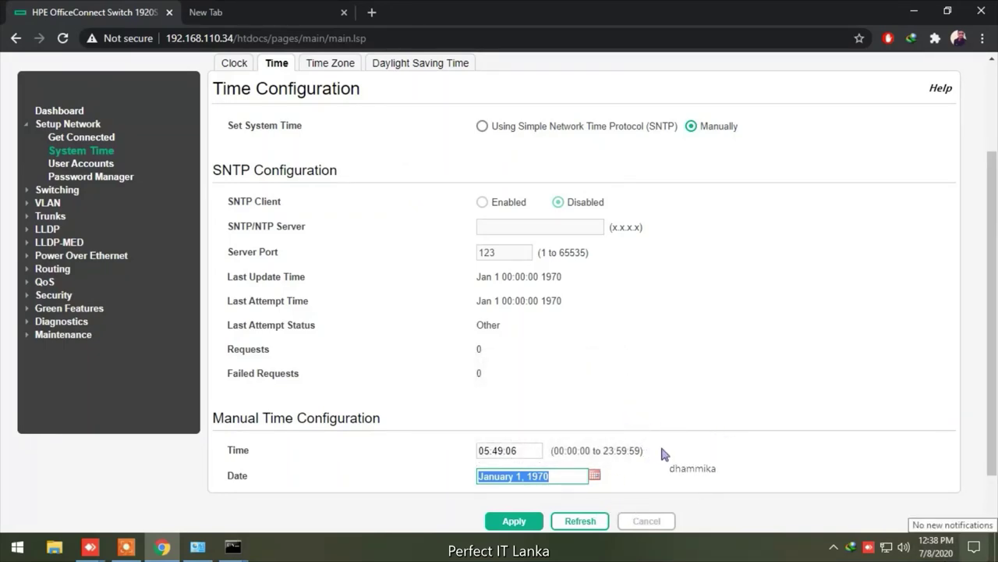
{"action": "scroll", "coordinate": [640, 464], "scroll_direction": "up", "scroll_amount": 1}
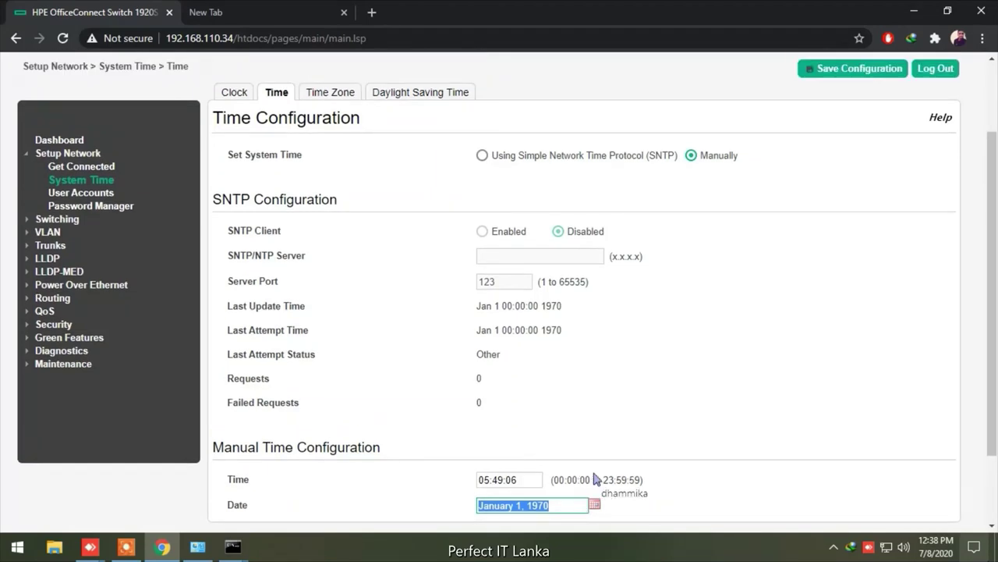
{"action": "left_click", "coordinate": [593, 507]}
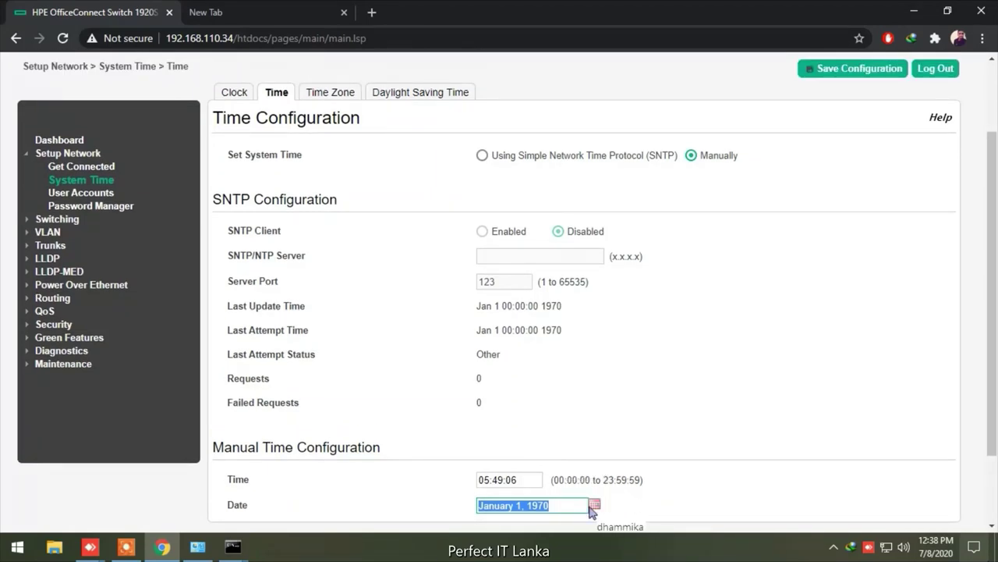
{"action": "left_click", "coordinate": [592, 507]}
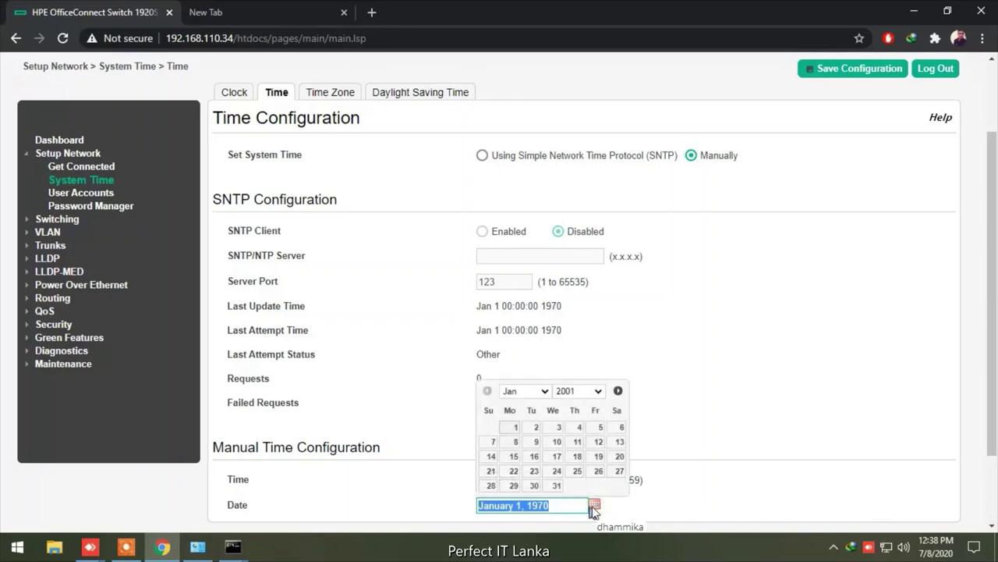
{"action": "scroll", "coordinate": [597, 406], "scroll_direction": "up", "scroll_amount": 3}
{"action": "key", "text": "shift+F10"}
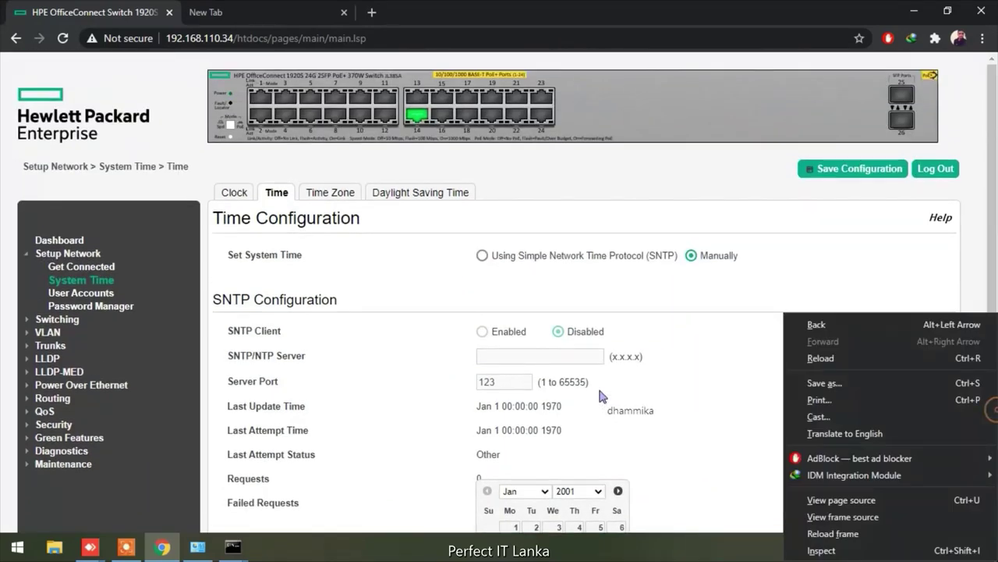
{"action": "key", "text": "XF86AudioRaiseVolume"}
{"action": "key", "text": "Escape"}
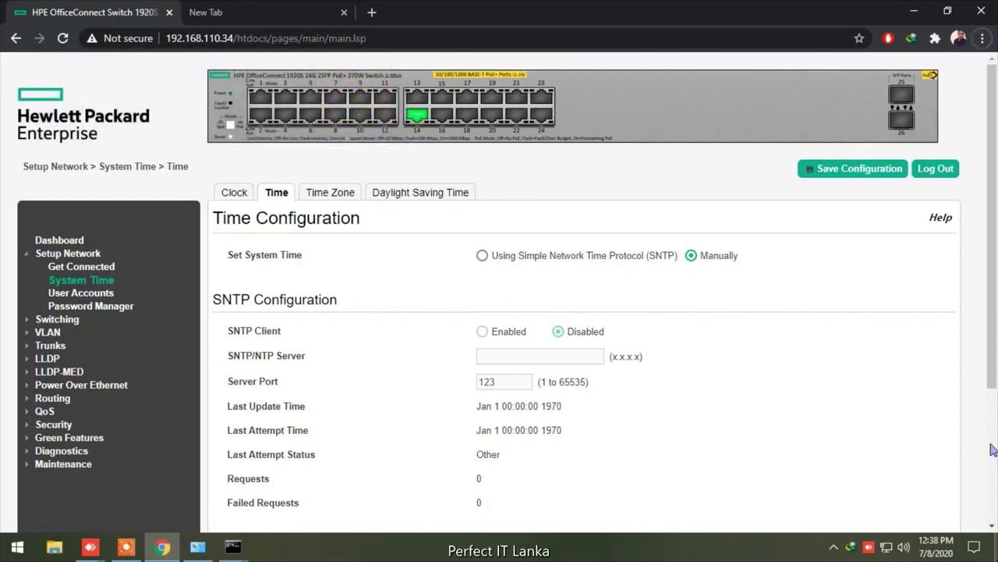
{"action": "key", "text": "alt+space"}
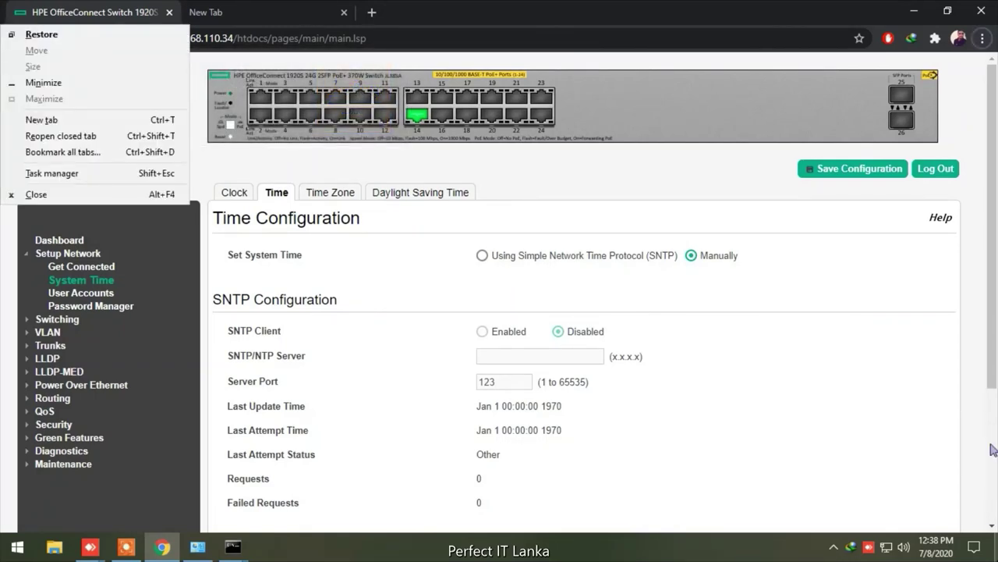
{"action": "key", "text": "Return"}
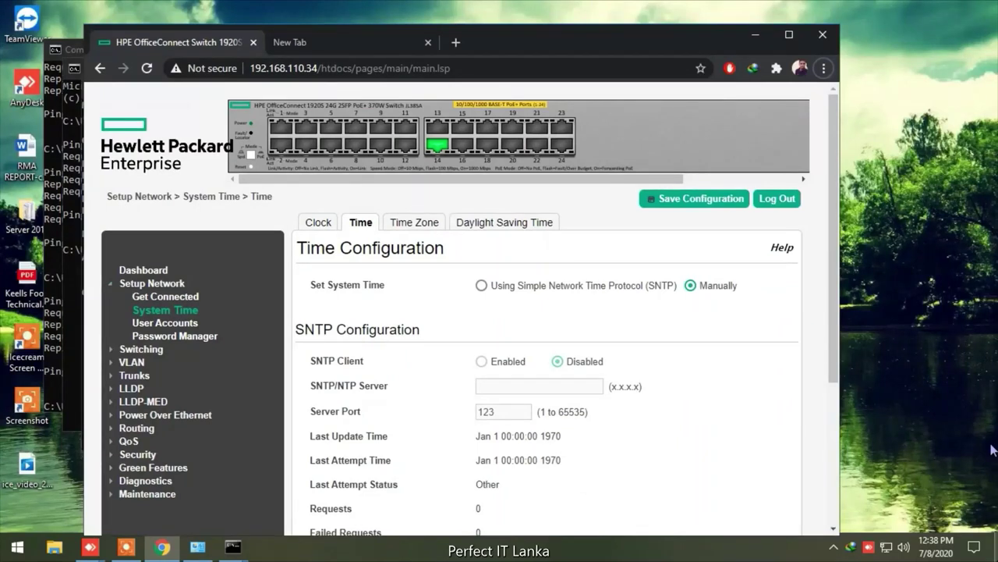
{"action": "left_click", "coordinate": [789, 35]}
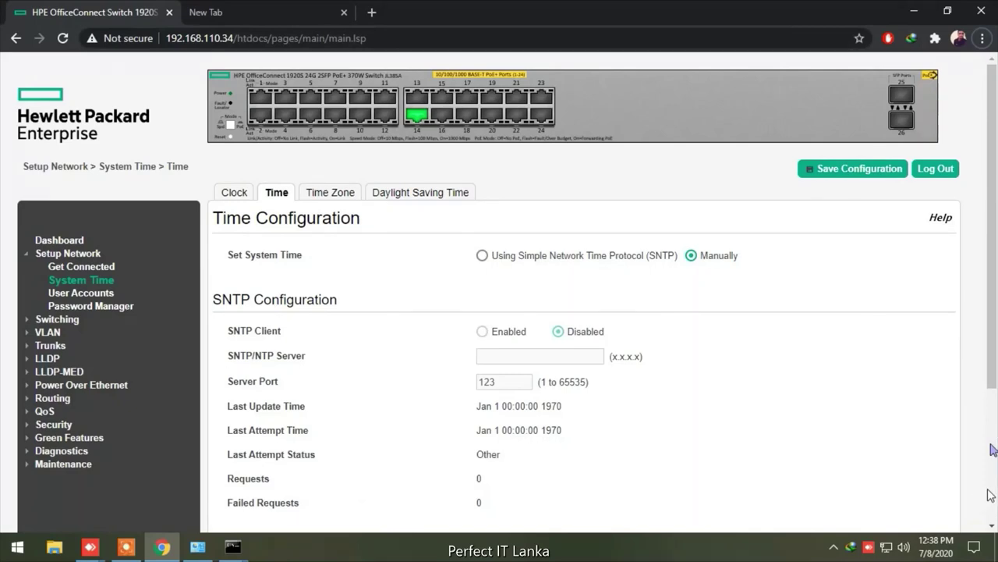
{"action": "scroll", "coordinate": [994, 493], "scroll_direction": "down", "scroll_amount": 3}
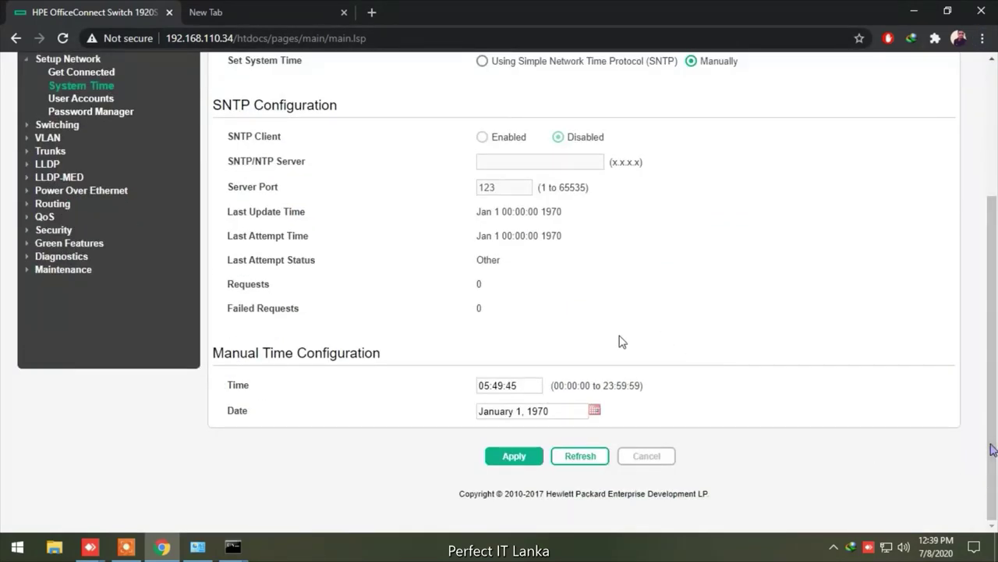
Pick July 8, 2020 as the manual date in the calendar
{"action": "left_click", "coordinate": [595, 410]}
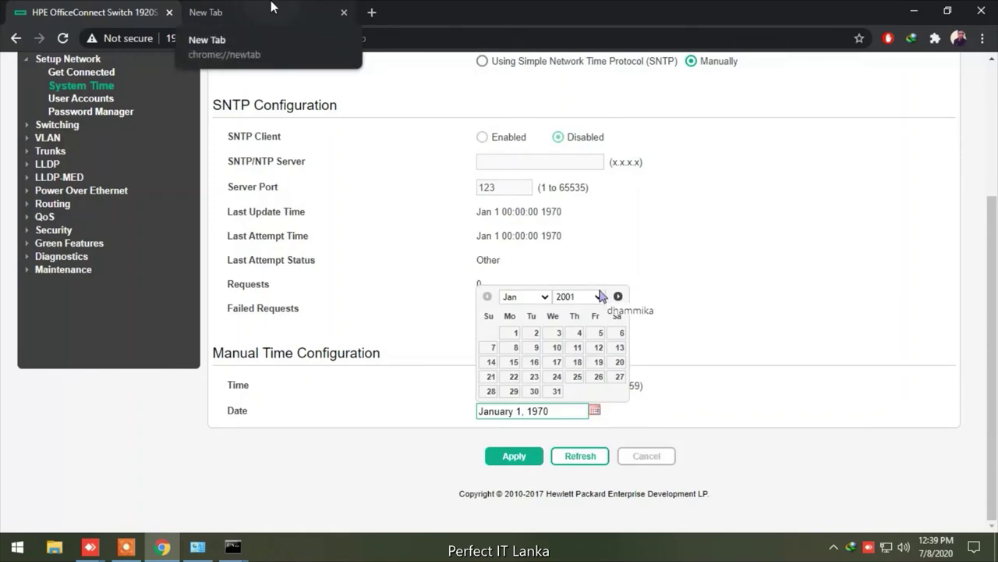
{"action": "left_click", "coordinate": [599, 298]}
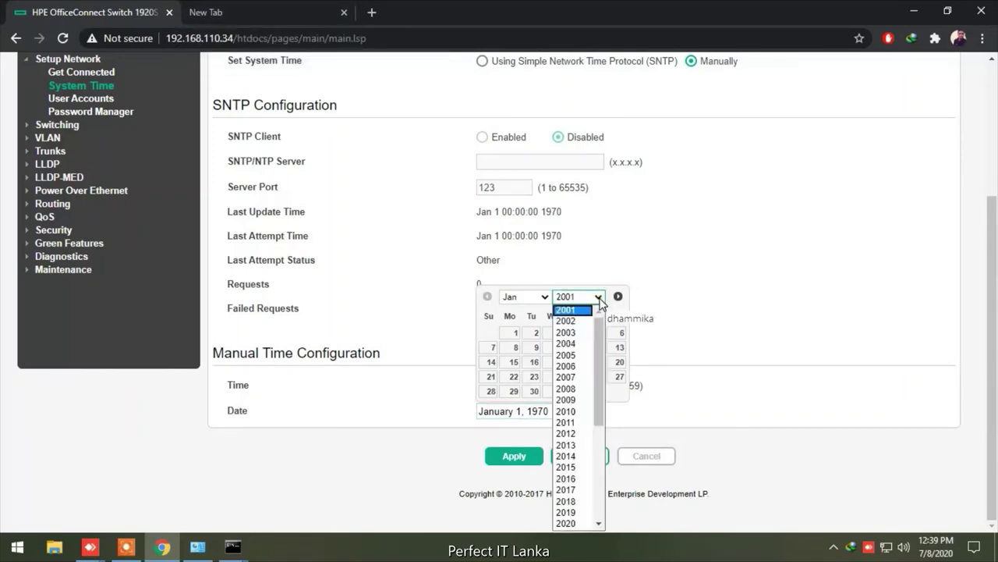
{"action": "left_click", "coordinate": [572, 524]}
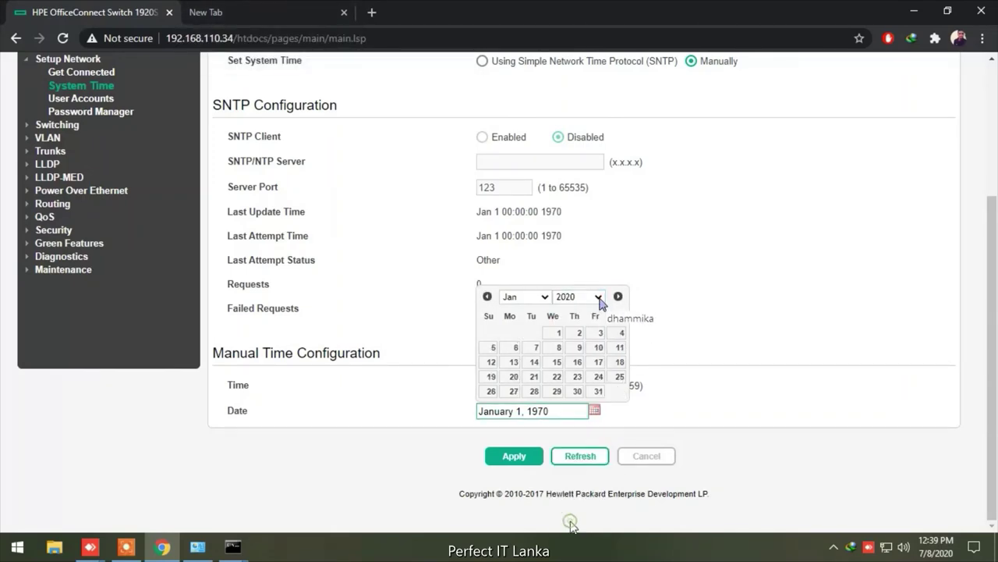
{"action": "left_click", "coordinate": [546, 298]}
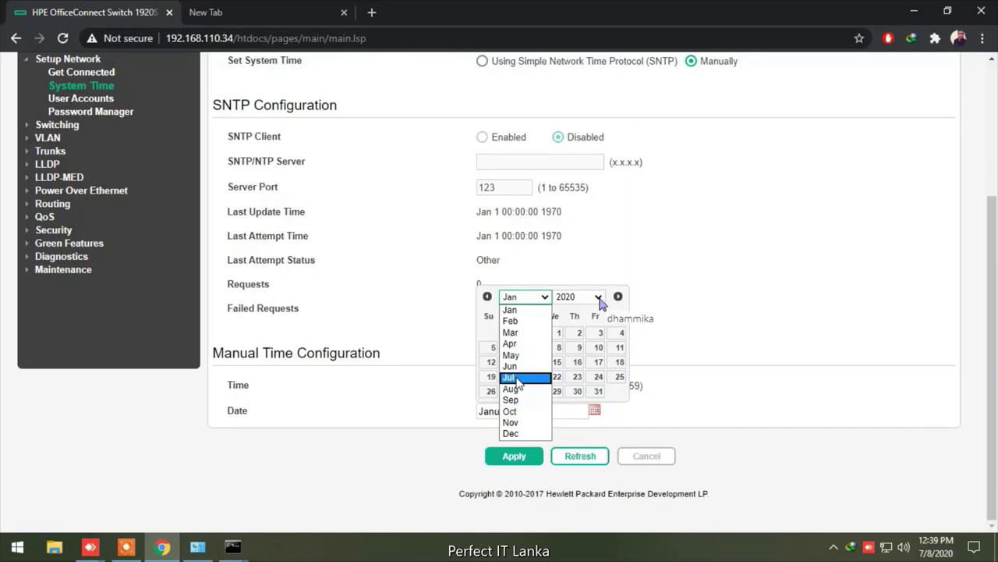
{"action": "left_click", "coordinate": [519, 379]}
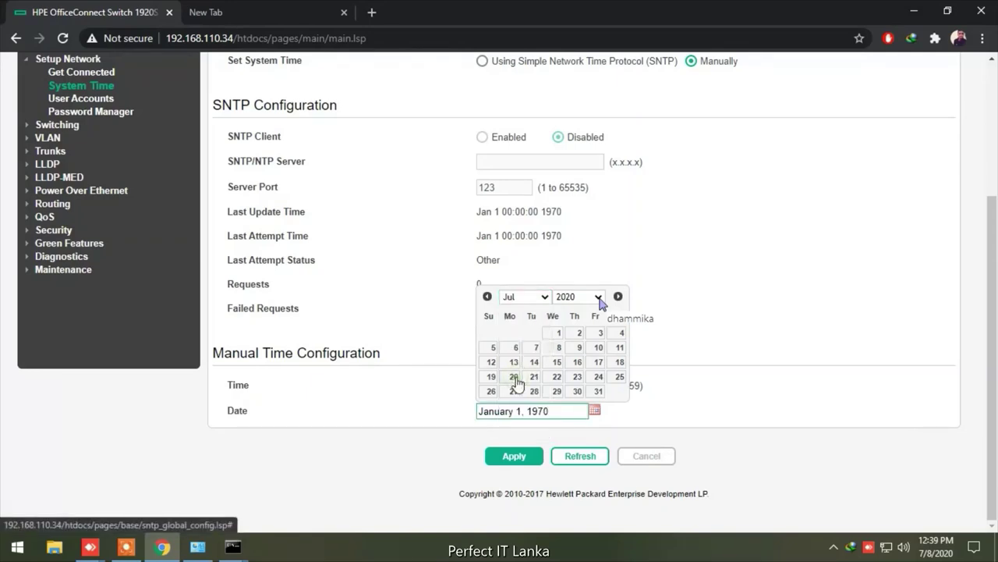
{"action": "left_click", "coordinate": [559, 347]}
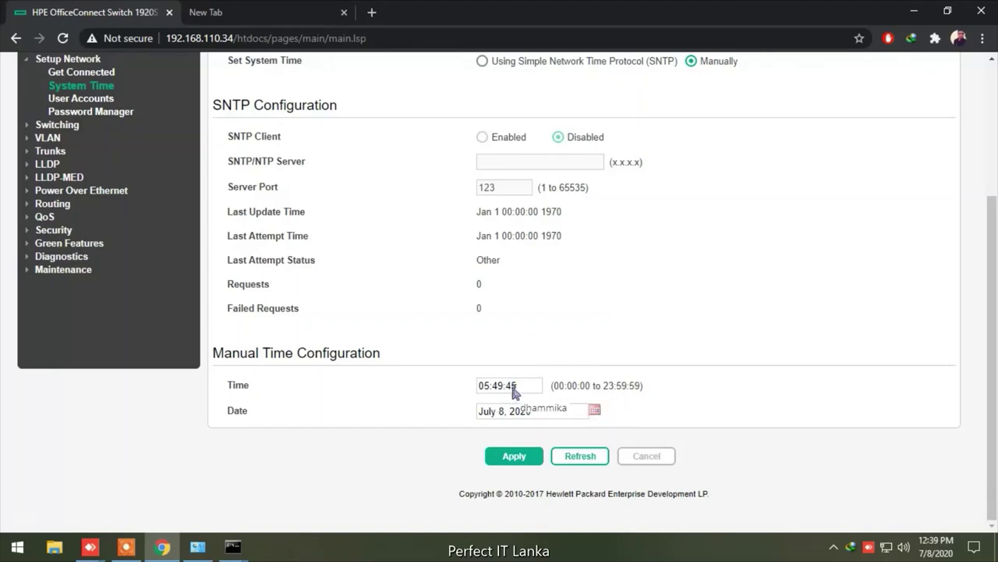
Set the manual time to 12:39, apply it, and dismiss the reboot warning
{"action": "left_click", "coordinate": [485, 385]}
{"action": "double_click", "coordinate": [484, 385]}
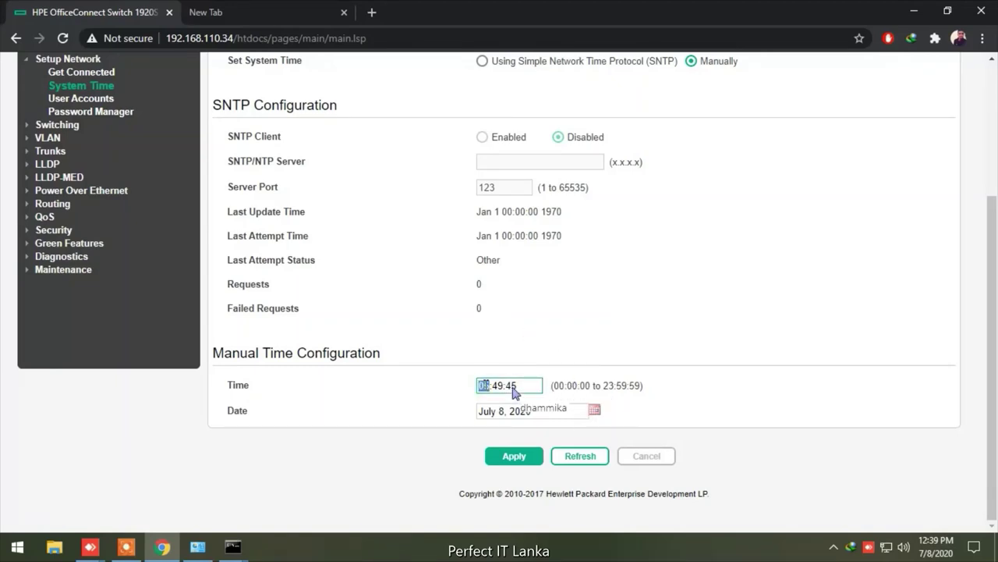
{"action": "type", "text": "12"}
{"action": "key", "text": "Delete"}
{"action": "type", "text": "3"}
{"action": "left_click", "coordinate": [529, 457]}
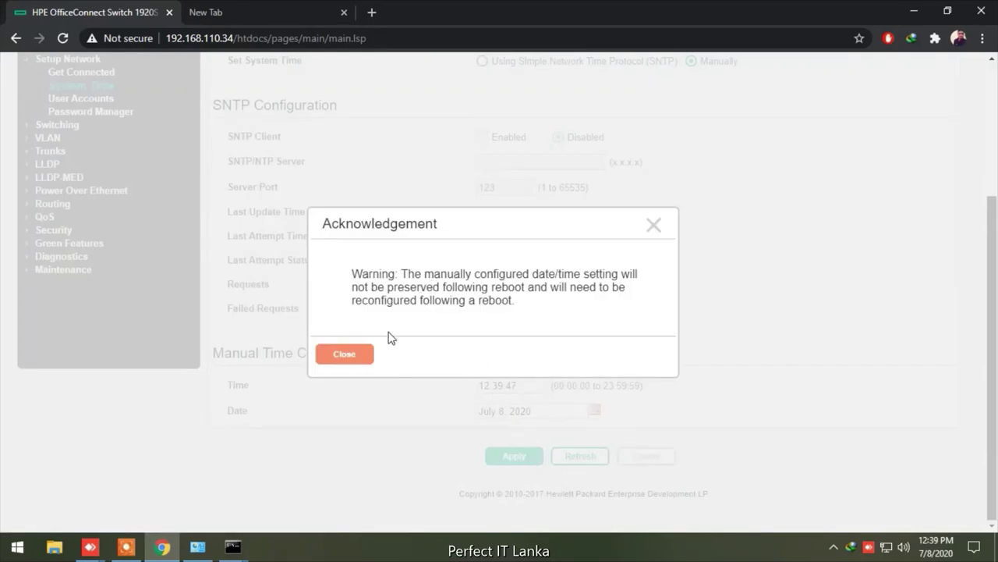
{"action": "left_click", "coordinate": [344, 364]}
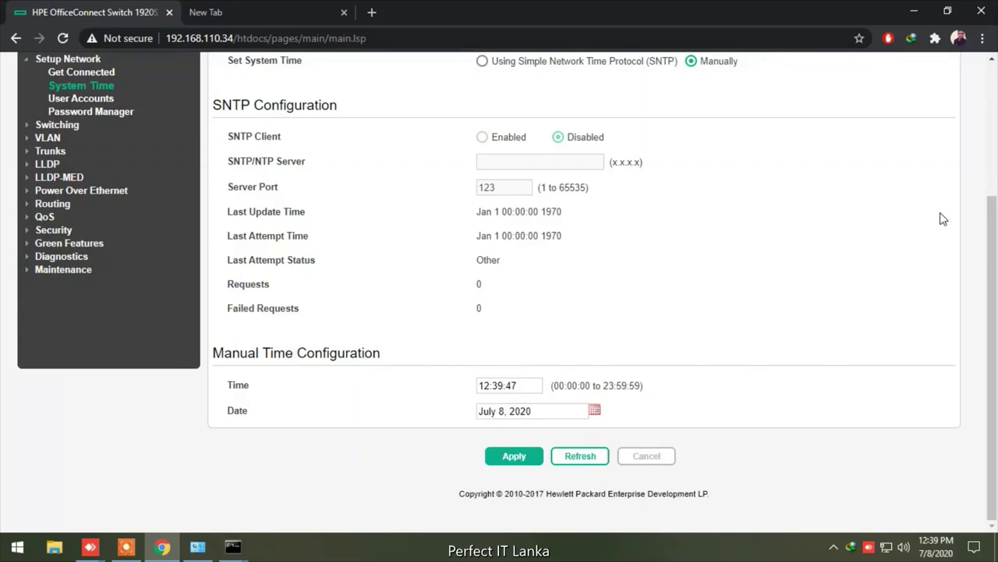
Save the running configuration, confirm, and close the success message
{"action": "scroll", "coordinate": [943, 219], "scroll_direction": "up", "scroll_amount": 3}
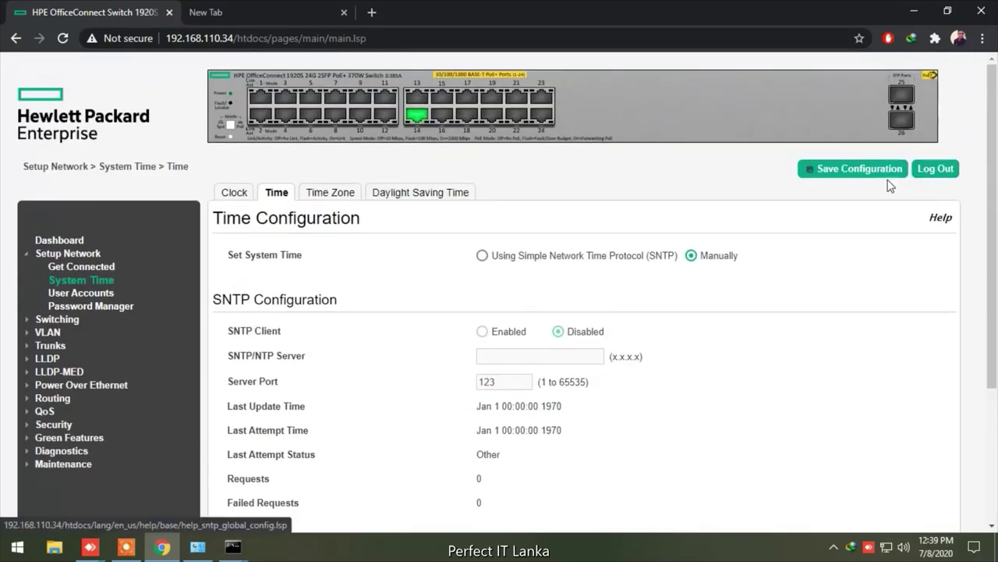
{"action": "left_click", "coordinate": [866, 169]}
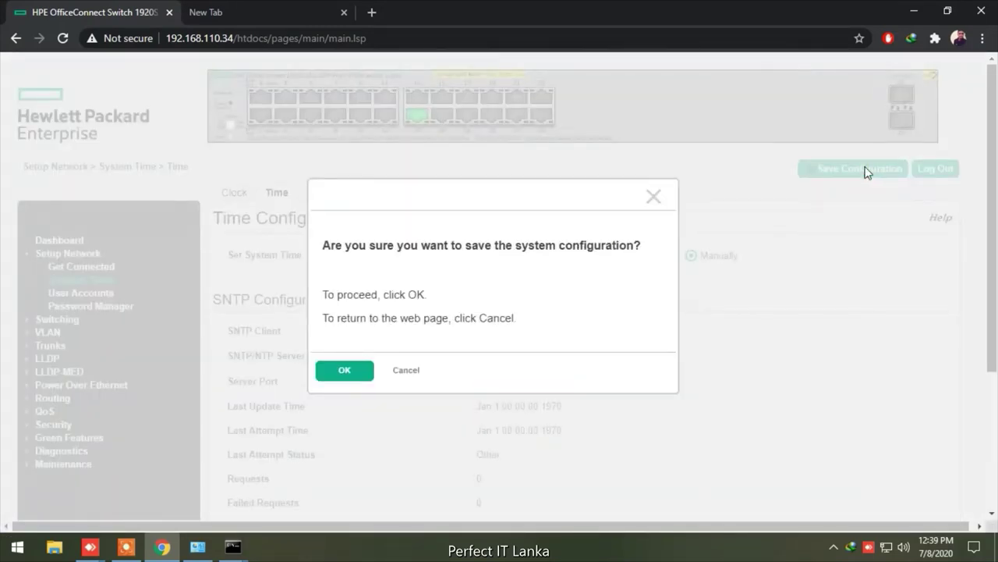
{"action": "left_click", "coordinate": [344, 371]}
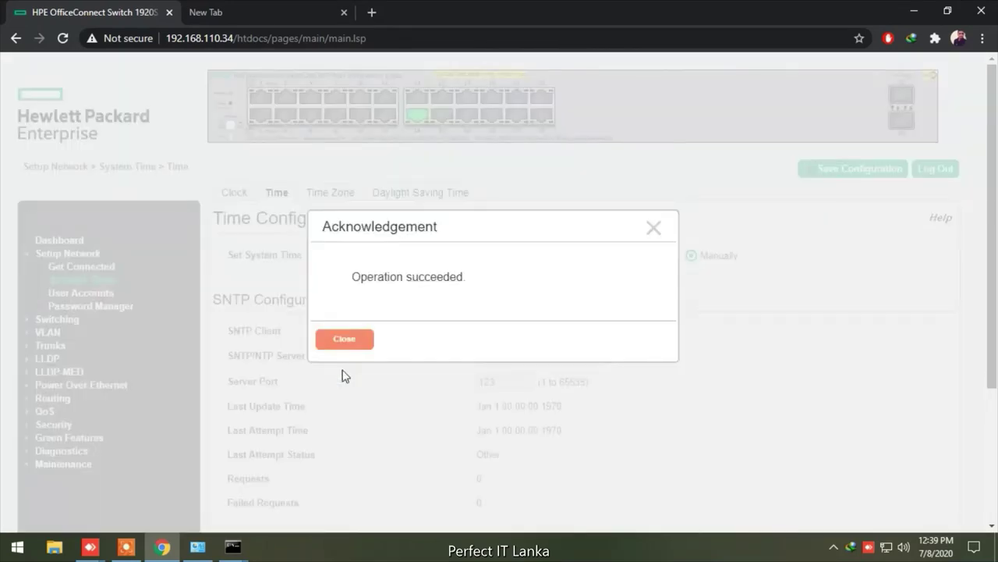
{"action": "left_click", "coordinate": [344, 339]}
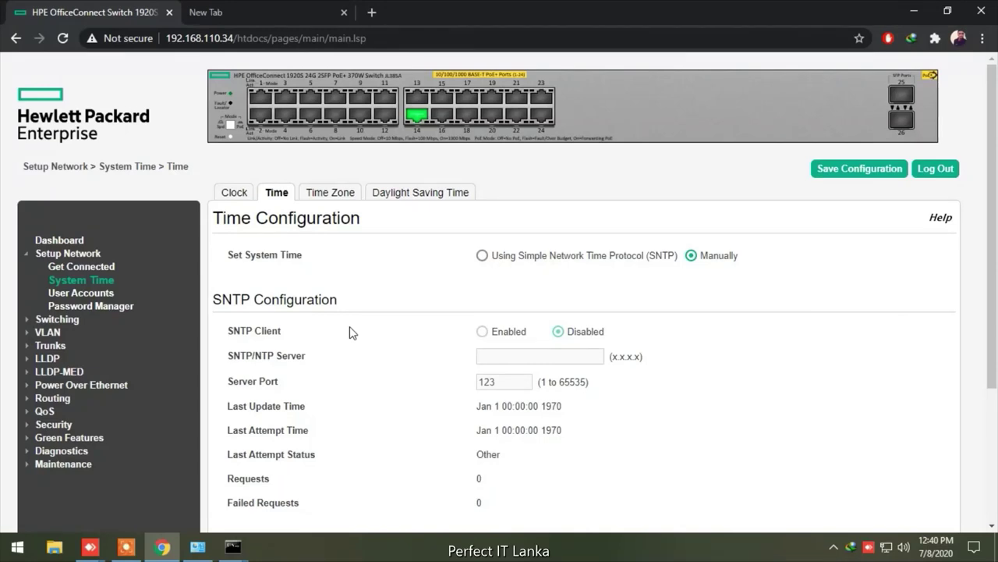
Give the admin account a new, confirmed password in User Accounts and apply it
{"action": "left_click", "coordinate": [100, 295]}
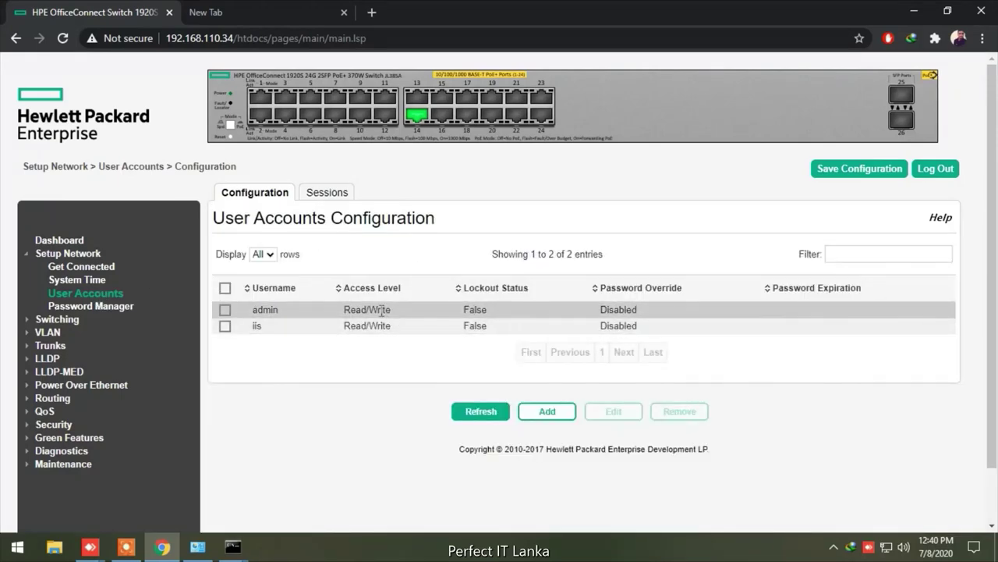
{"action": "left_click", "coordinate": [224, 311]}
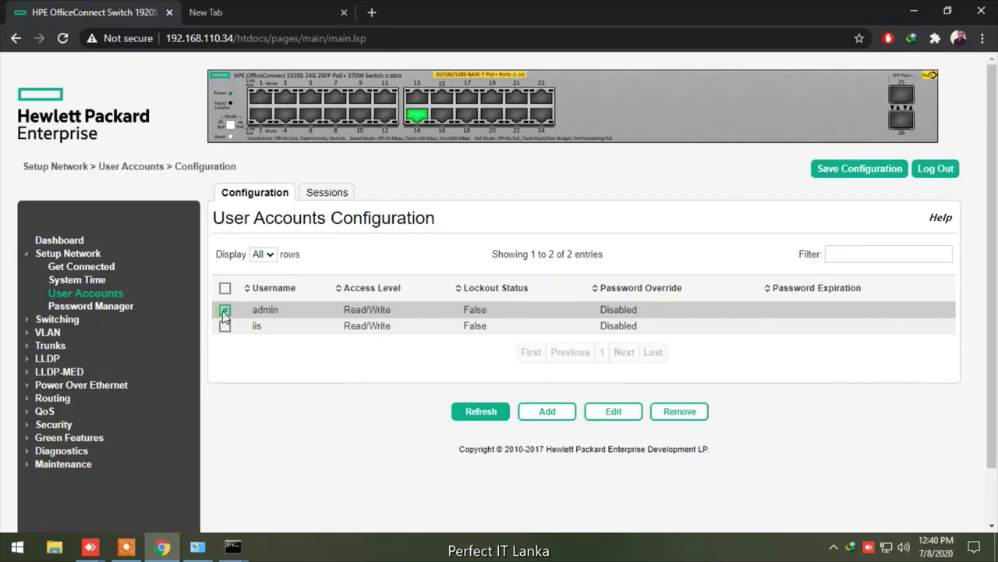
{"action": "left_click", "coordinate": [602, 411]}
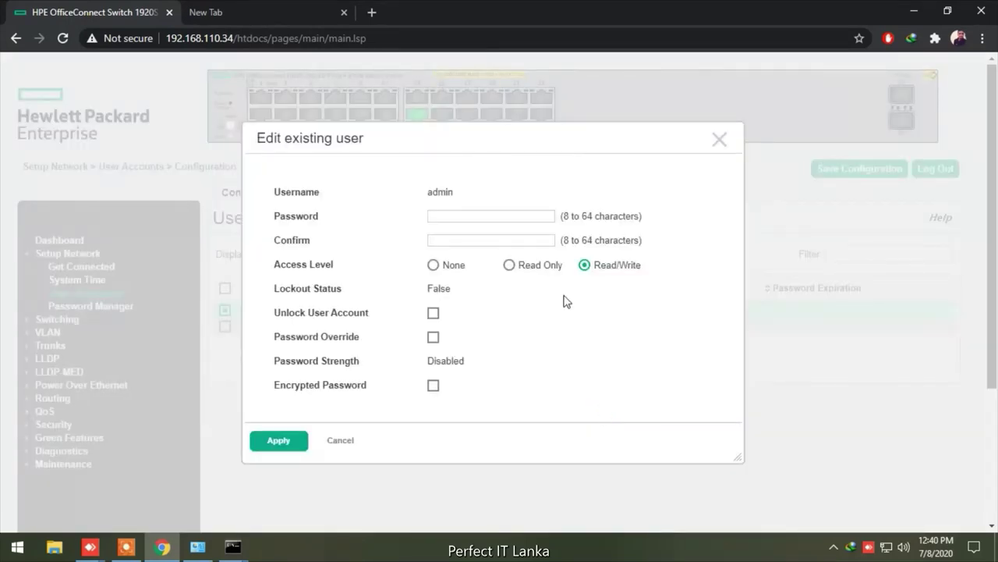
{"action": "left_click", "coordinate": [484, 216]}
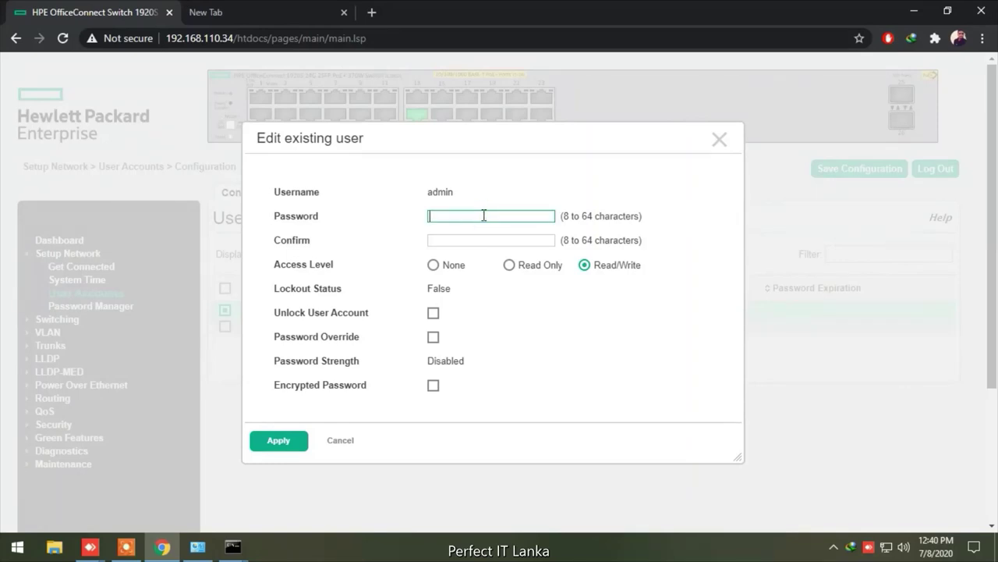
{"action": "type", "text": "••••••••"}
{"action": "left_click", "coordinate": [482, 241]}
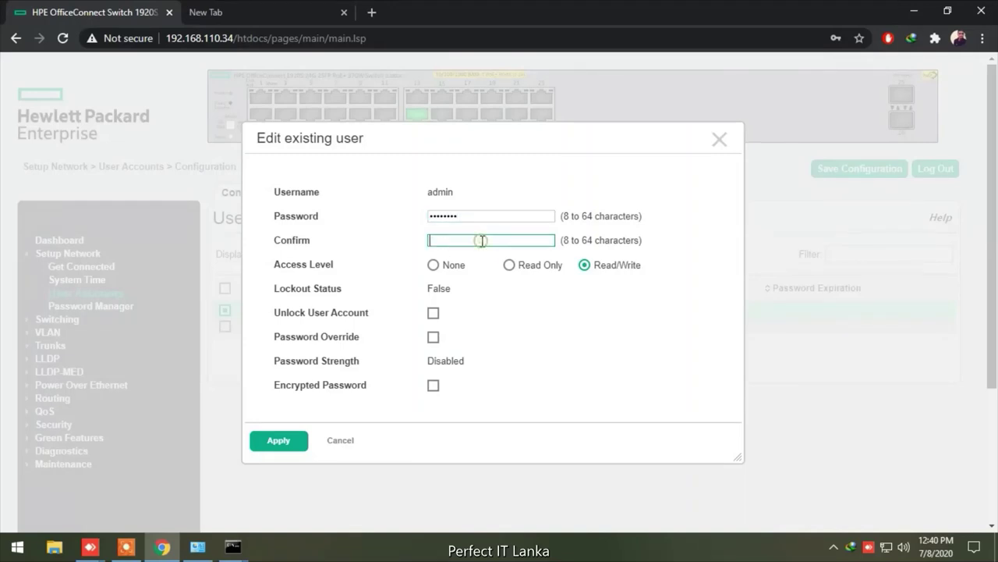
{"action": "type", "text": "••••••••"}
{"action": "left_click", "coordinate": [278, 442]}
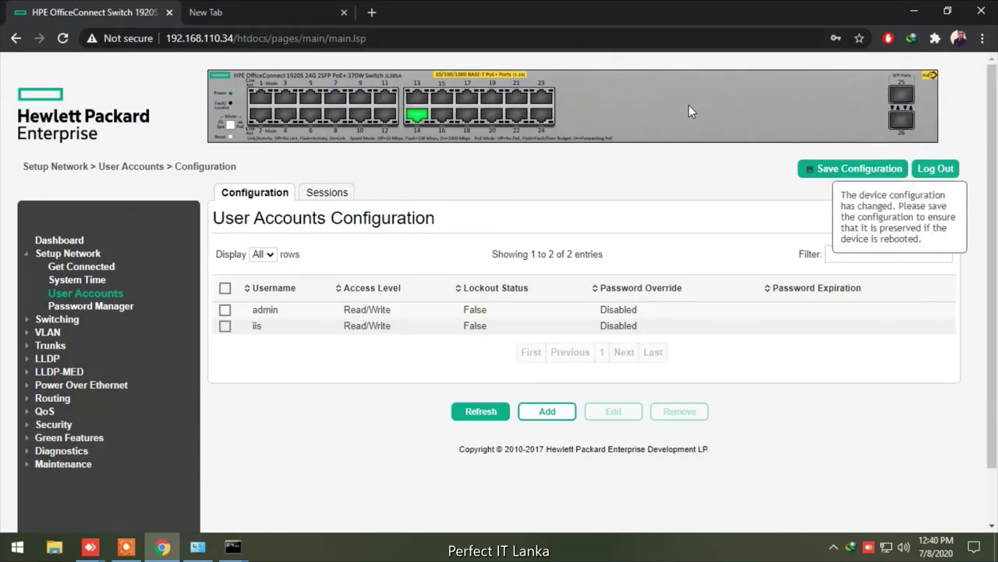
Save the running configuration and acknowledge the success message
{"action": "left_click", "coordinate": [841, 170]}
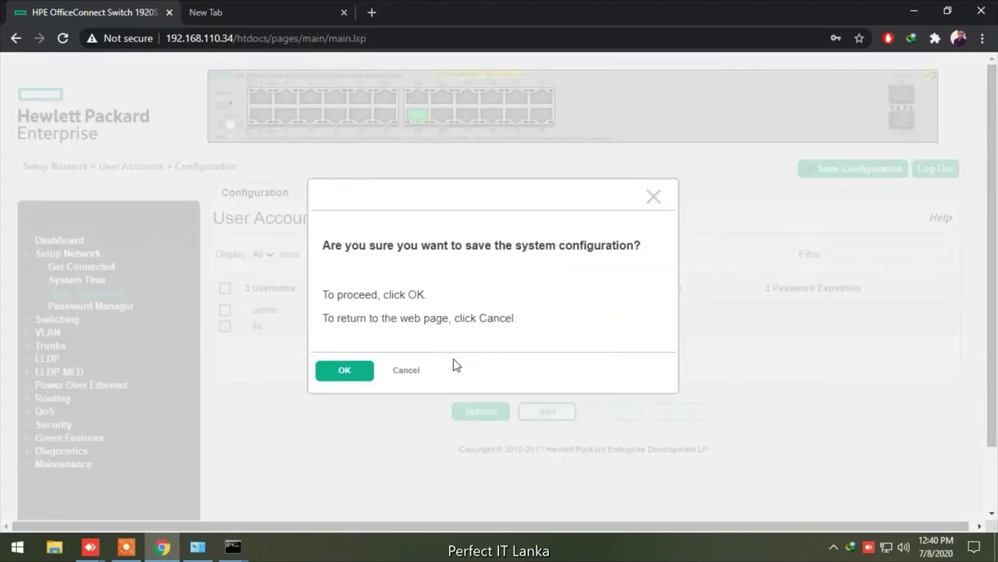
{"action": "left_click", "coordinate": [353, 371]}
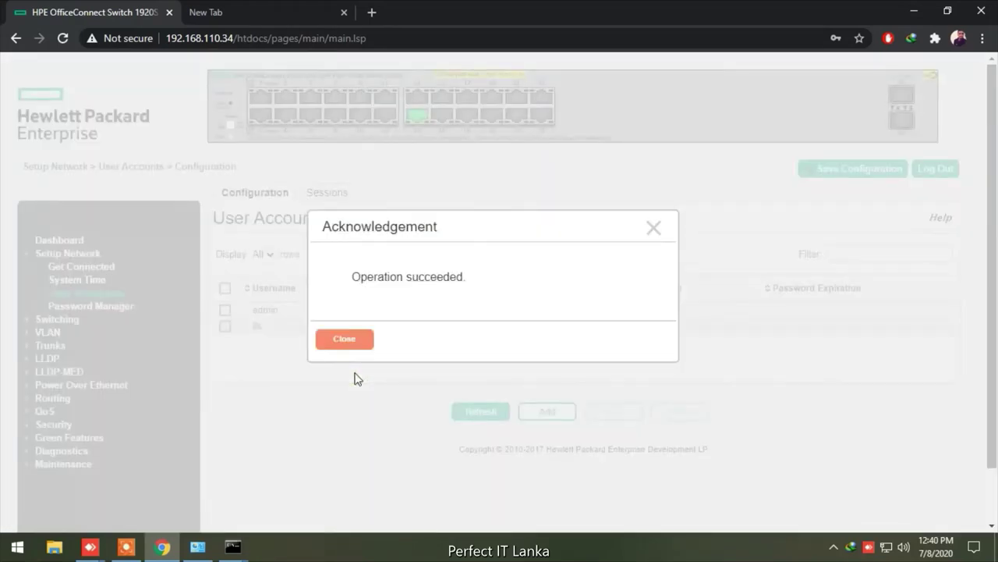
{"action": "left_click", "coordinate": [338, 342]}
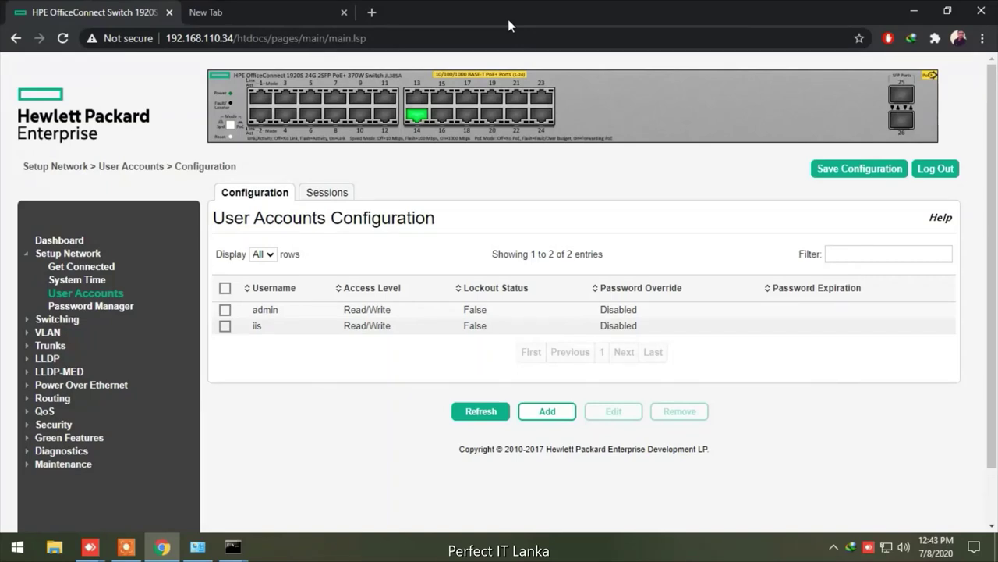
Inspect VLAN 100's settings without changes, then open VLAN Port Membership for VLAN 1
{"action": "left_click", "coordinate": [56, 332]}
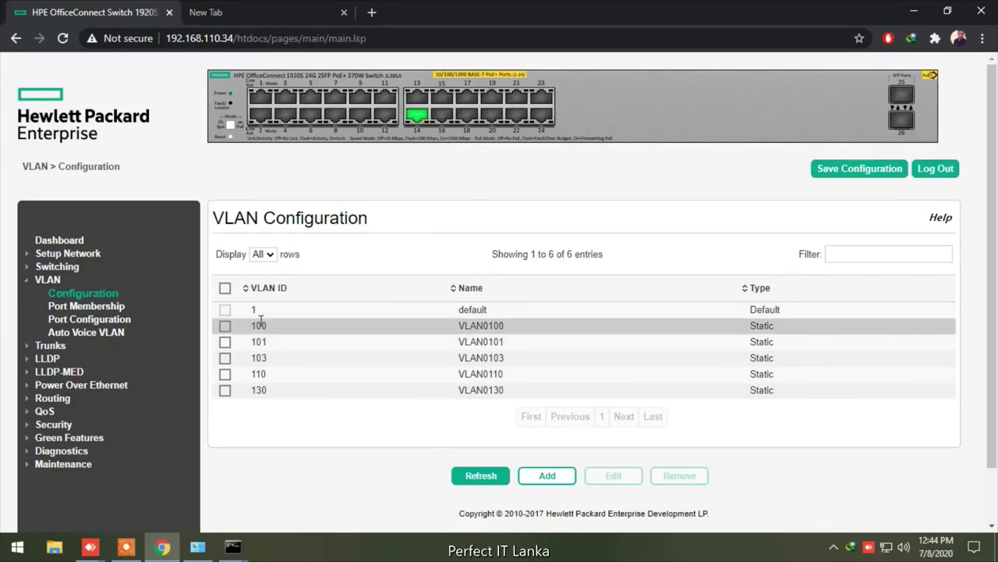
{"action": "left_click", "coordinate": [225, 327]}
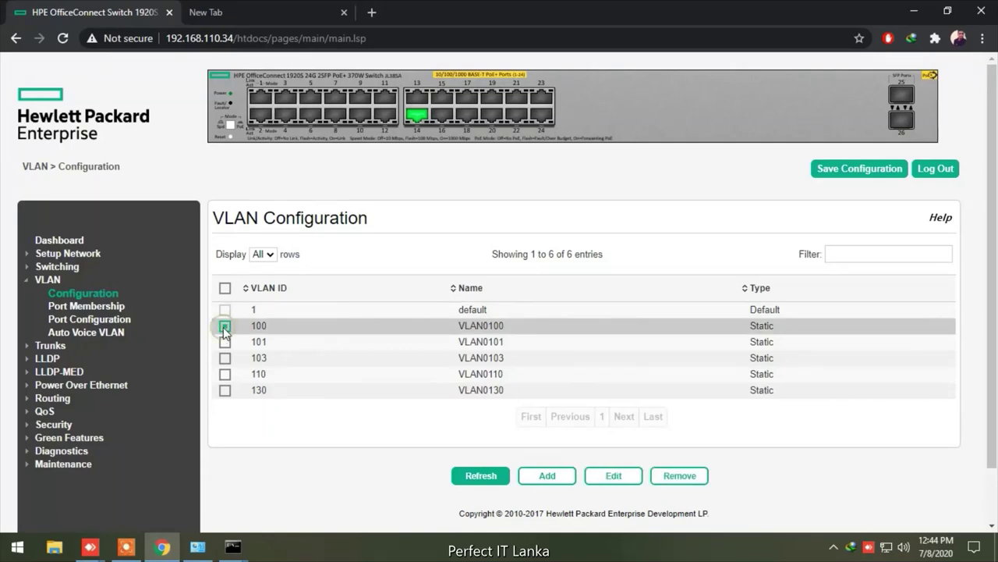
{"action": "left_click", "coordinate": [602, 479]}
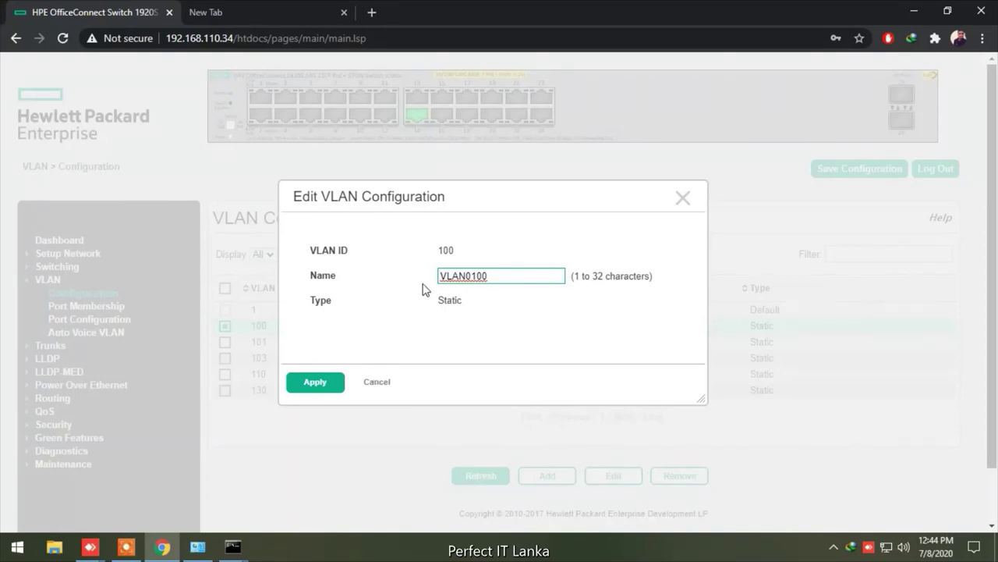
{"action": "left_click", "coordinate": [683, 202]}
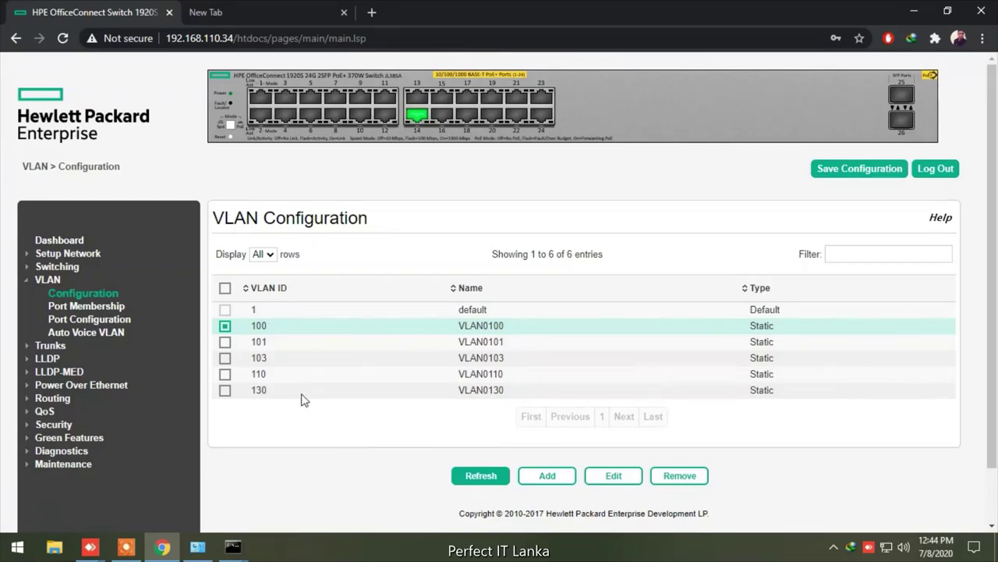
{"action": "left_click", "coordinate": [225, 327]}
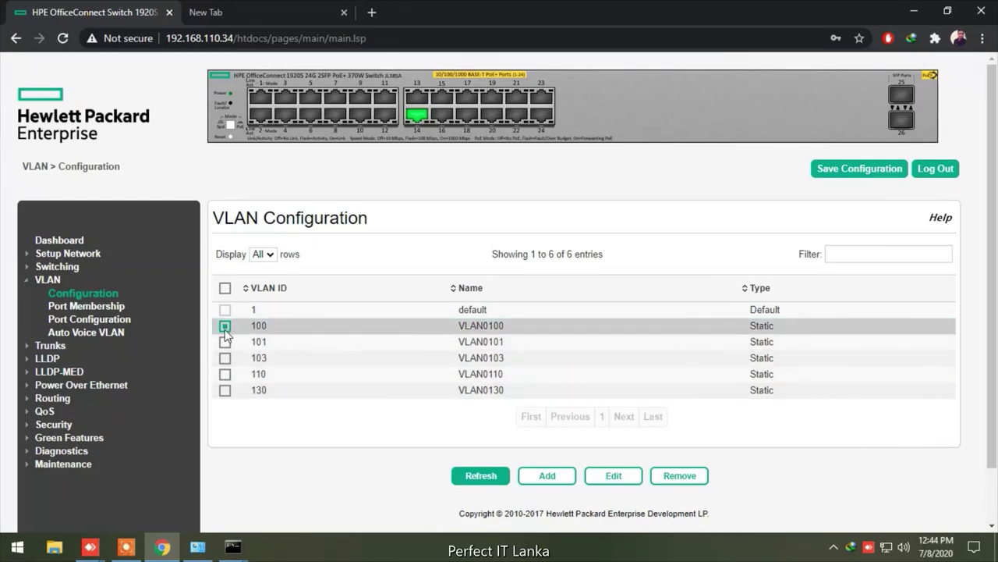
{"action": "left_click", "coordinate": [109, 311]}
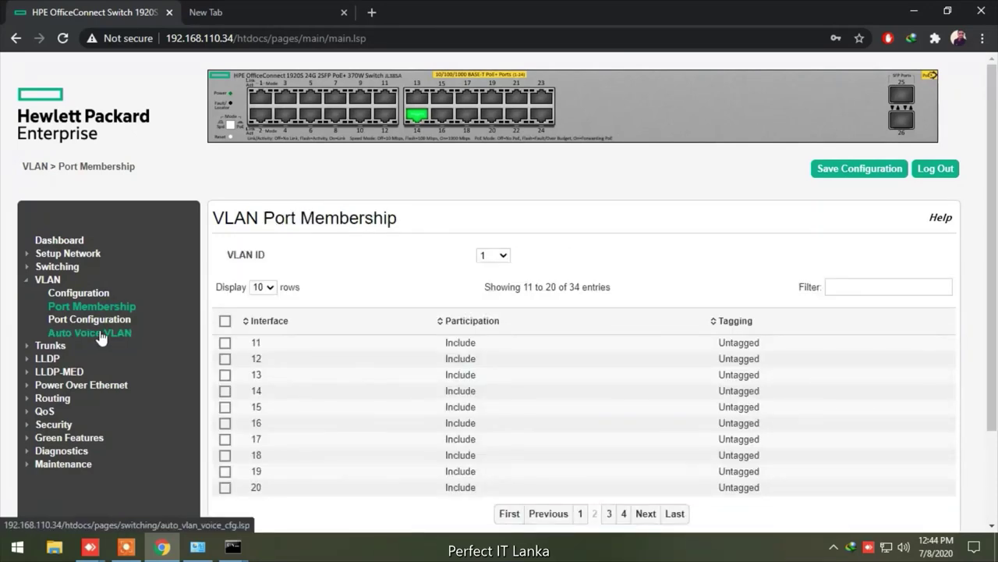
Browse the VLAN Port Configuration, Auto Voice VLAN and Port Membership pages, returning to VLAN Configuration
{"action": "left_click", "coordinate": [88, 326]}
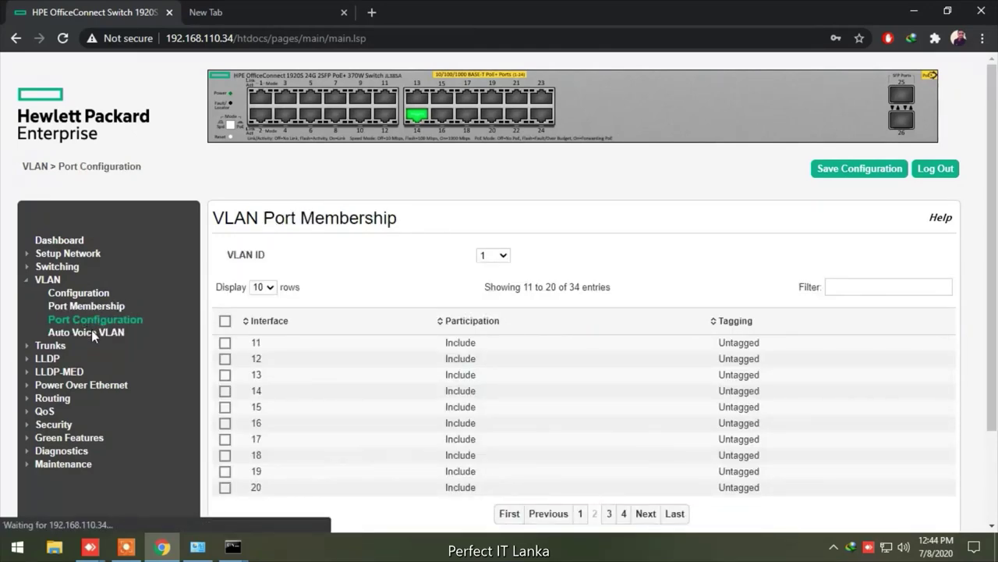
{"action": "left_click", "coordinate": [93, 339]}
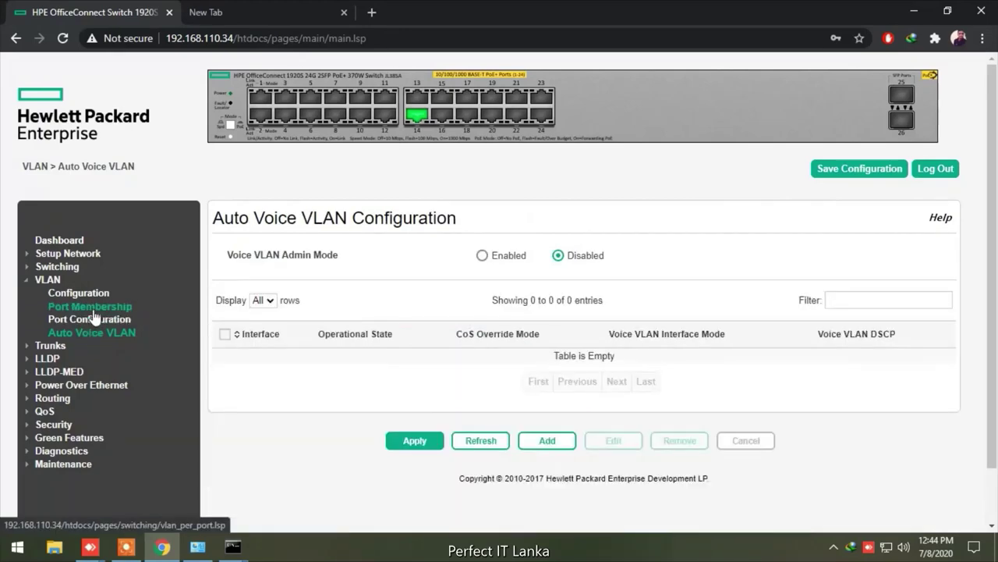
{"action": "left_click", "coordinate": [93, 310]}
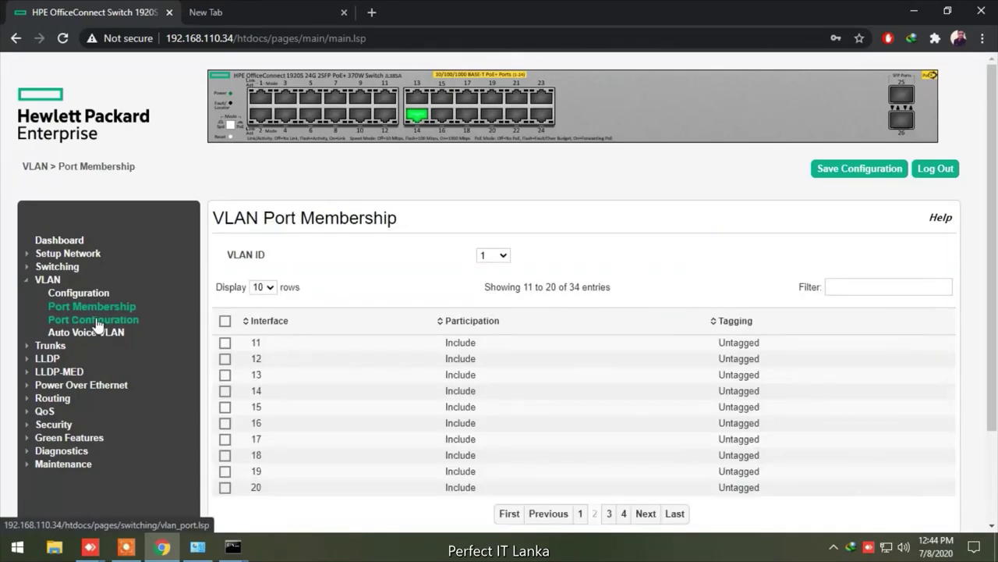
{"action": "scroll", "coordinate": [418, 460], "scroll_direction": "down", "scroll_amount": 3}
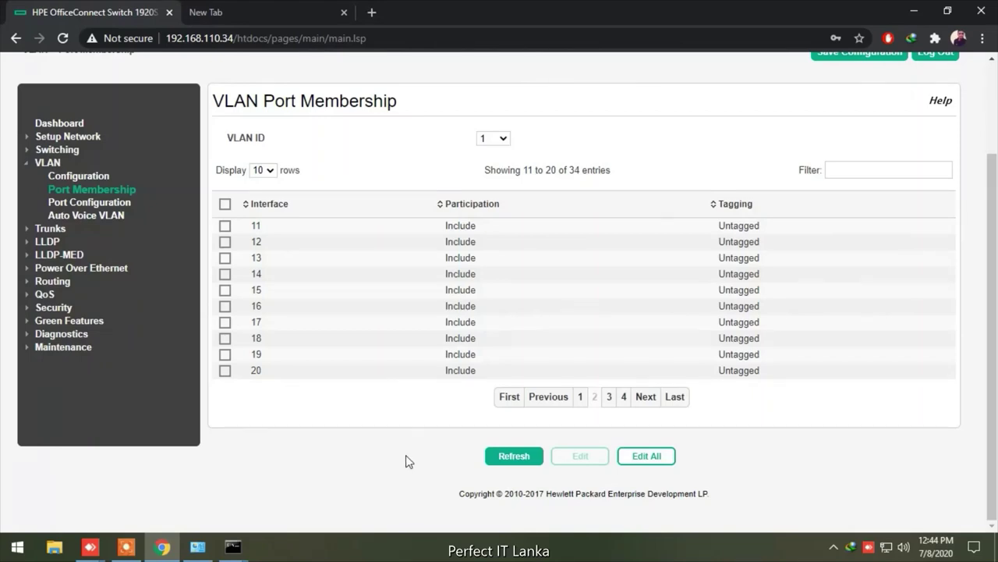
{"action": "left_click", "coordinate": [98, 204]}
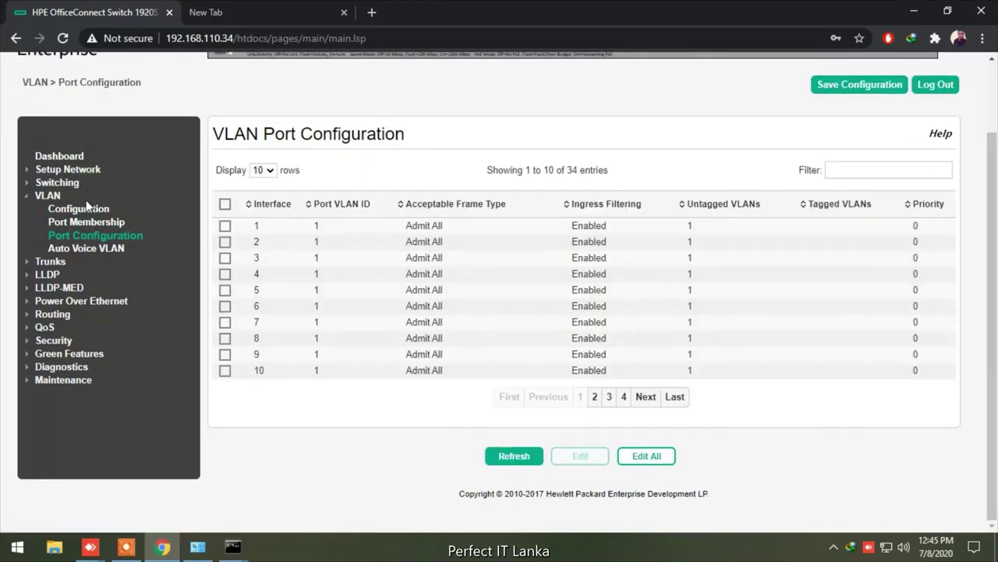
{"action": "left_click", "coordinate": [86, 205]}
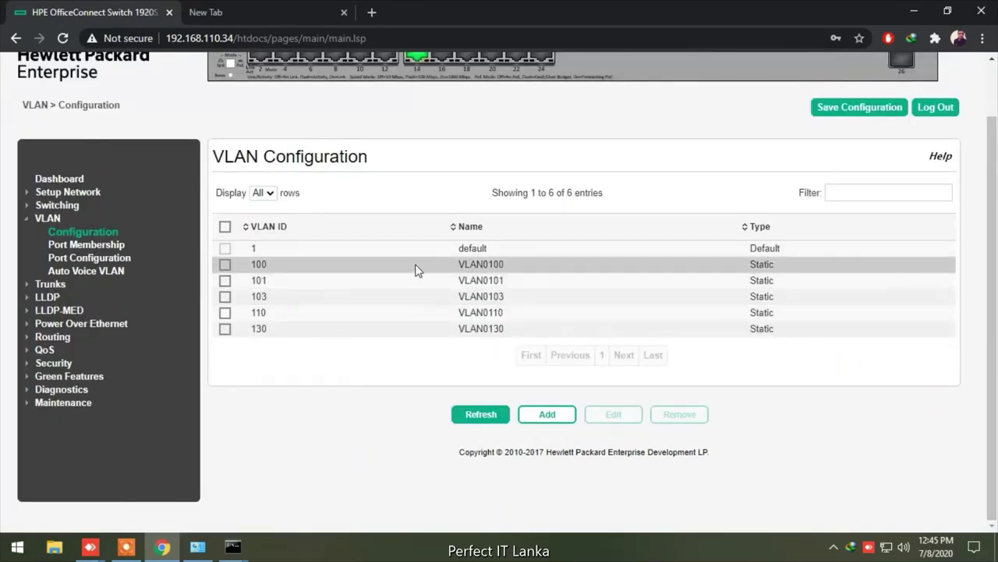
Open VLAN 100's edit dialog and close it unchanged, then cycle through VLAN pages back to the list
{"action": "left_click", "coordinate": [415, 267]}
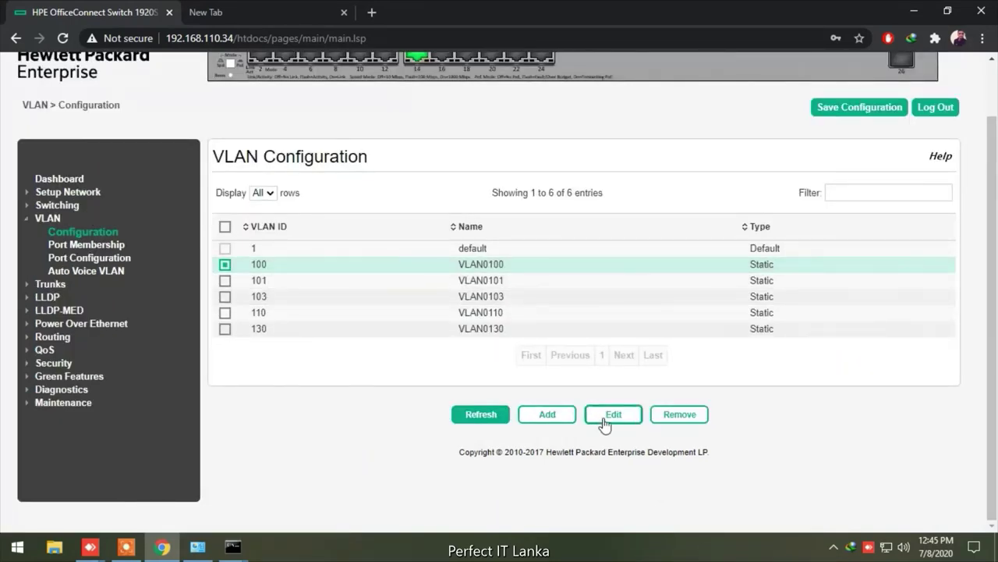
{"action": "left_click", "coordinate": [601, 425]}
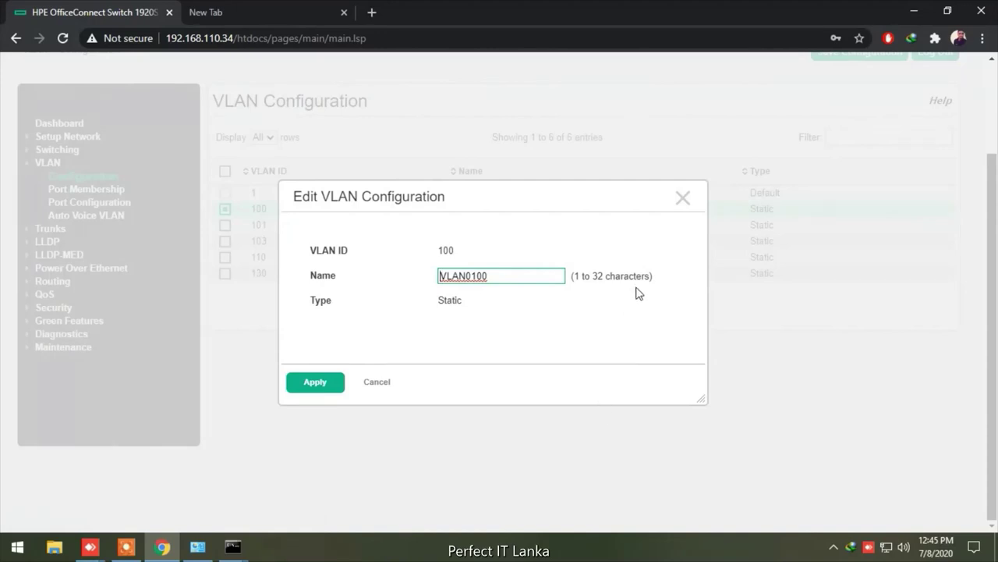
{"action": "left_click", "coordinate": [683, 200]}
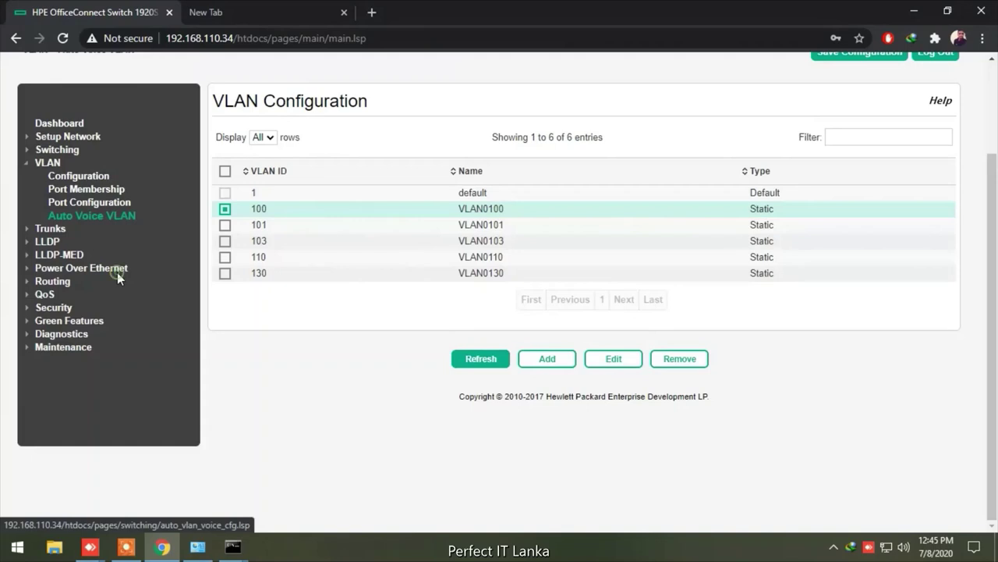
{"action": "left_click", "coordinate": [118, 273]}
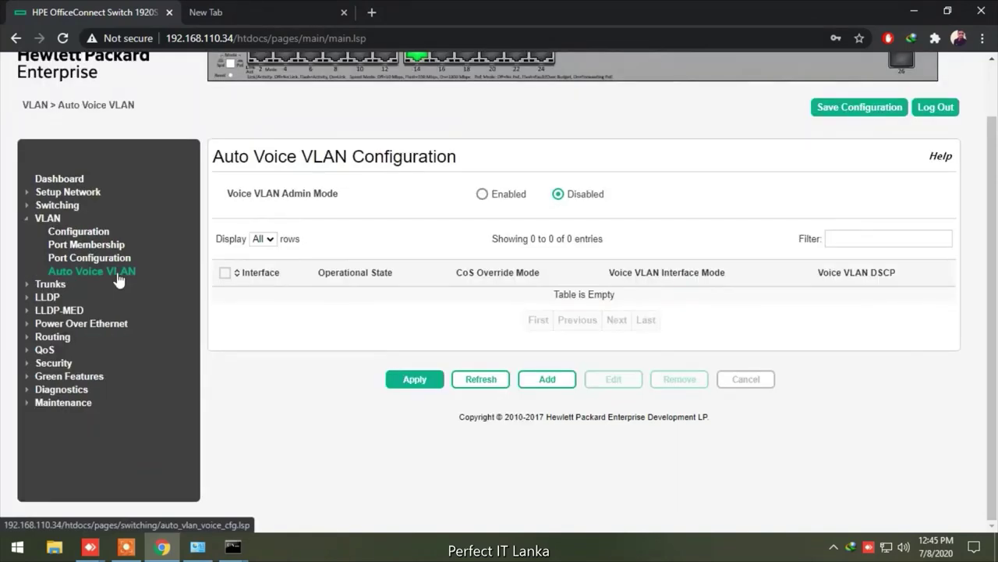
{"action": "left_click", "coordinate": [97, 265]}
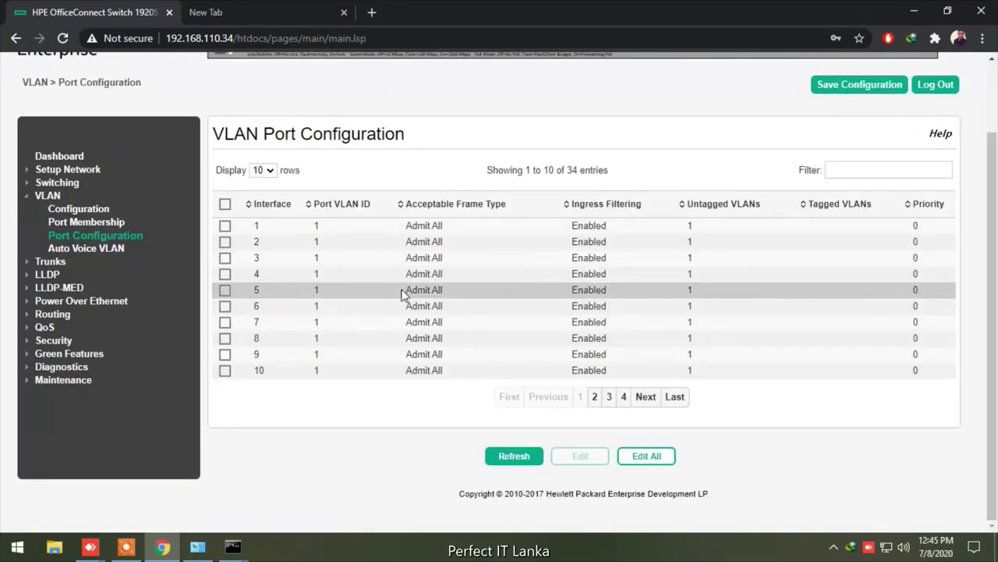
{"action": "left_click", "coordinate": [81, 222]}
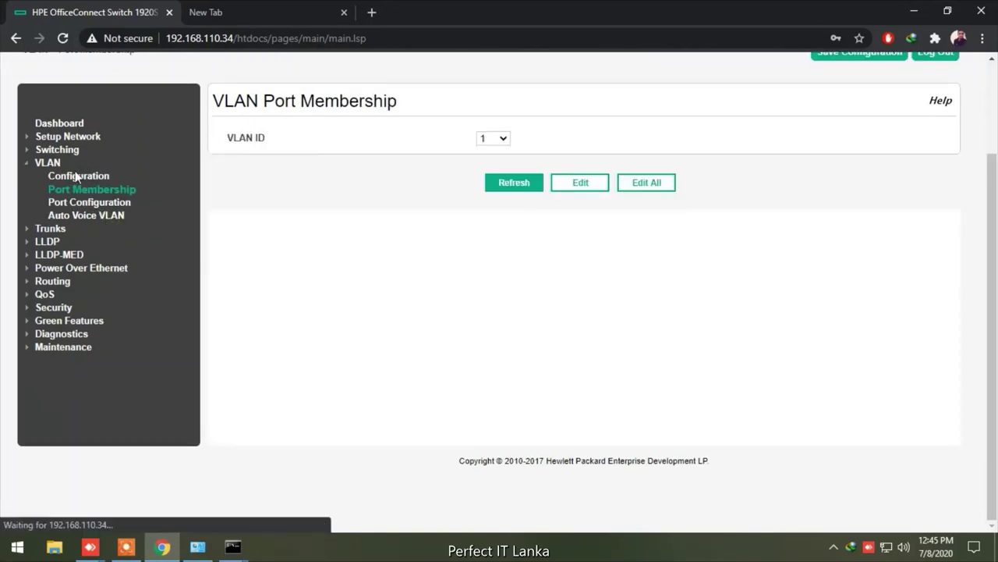
{"action": "left_click", "coordinate": [70, 173]}
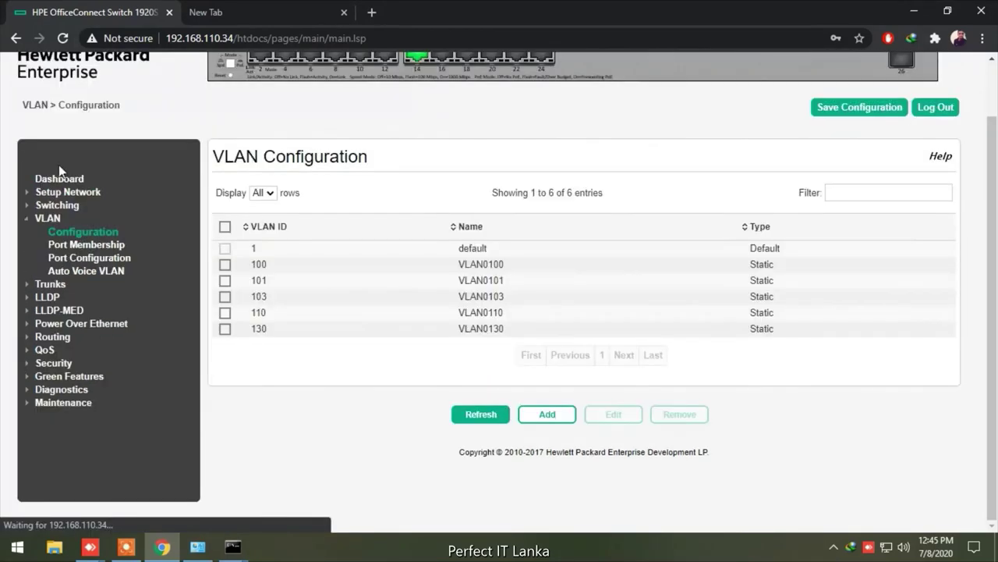
Review the Network, System Time, User Accounts and Password Manager pages
{"action": "left_click", "coordinate": [62, 191]}
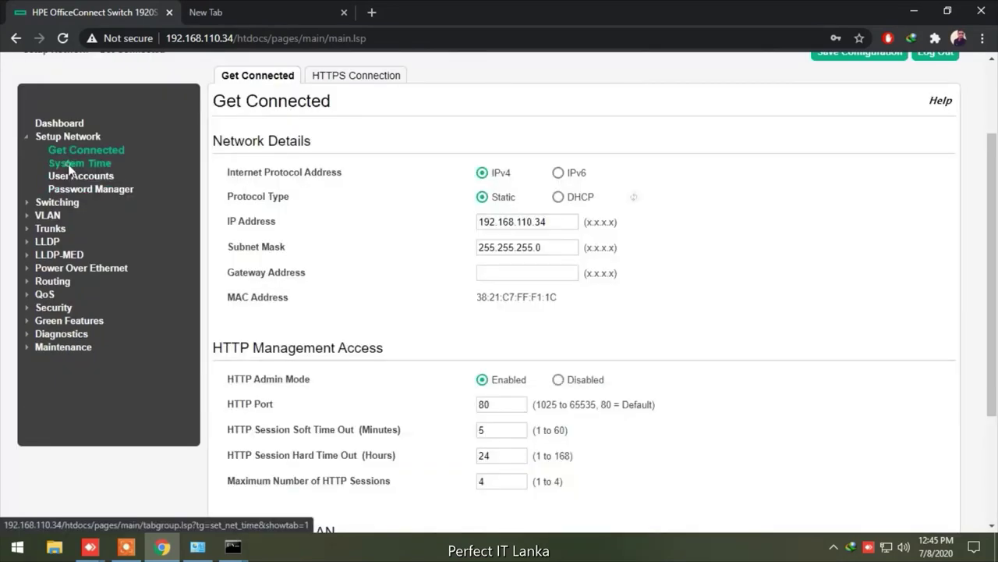
{"action": "left_click", "coordinate": [69, 165]}
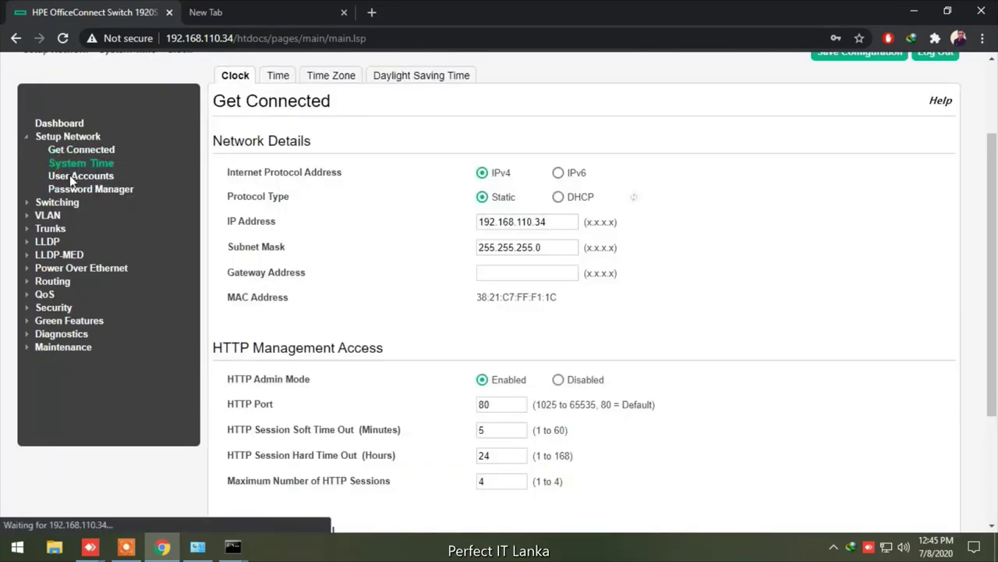
{"action": "left_click", "coordinate": [71, 178]}
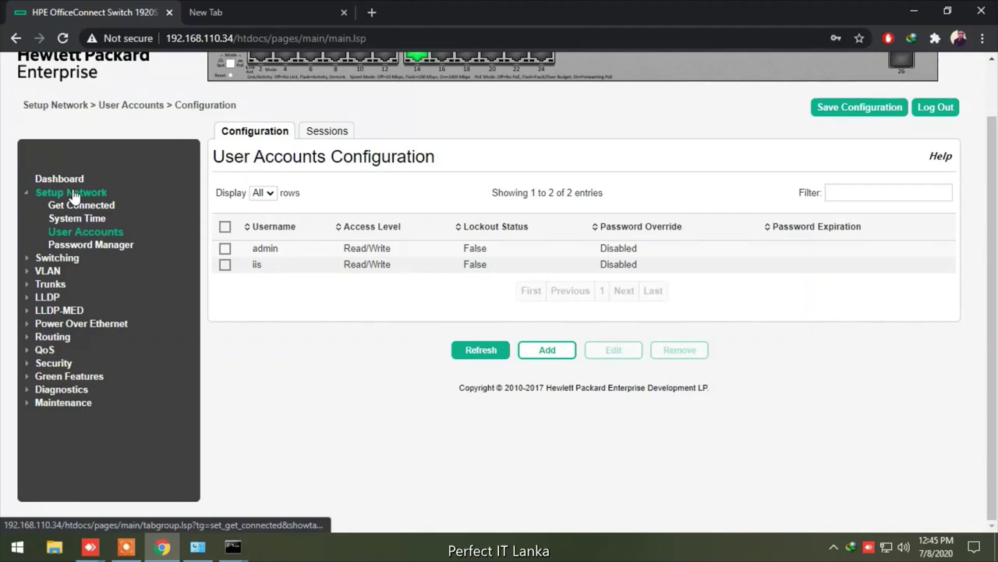
{"action": "left_click", "coordinate": [92, 243]}
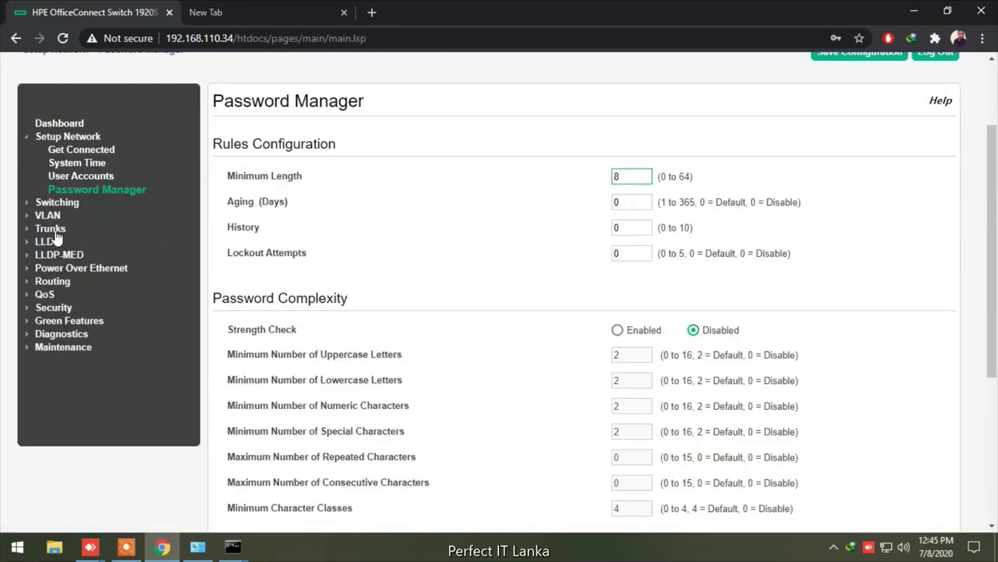
Check port status, Spanning Tree, Loop Protection, IGMP Snooping and SNMP community pages, then log out
{"action": "left_click", "coordinate": [45, 205]}
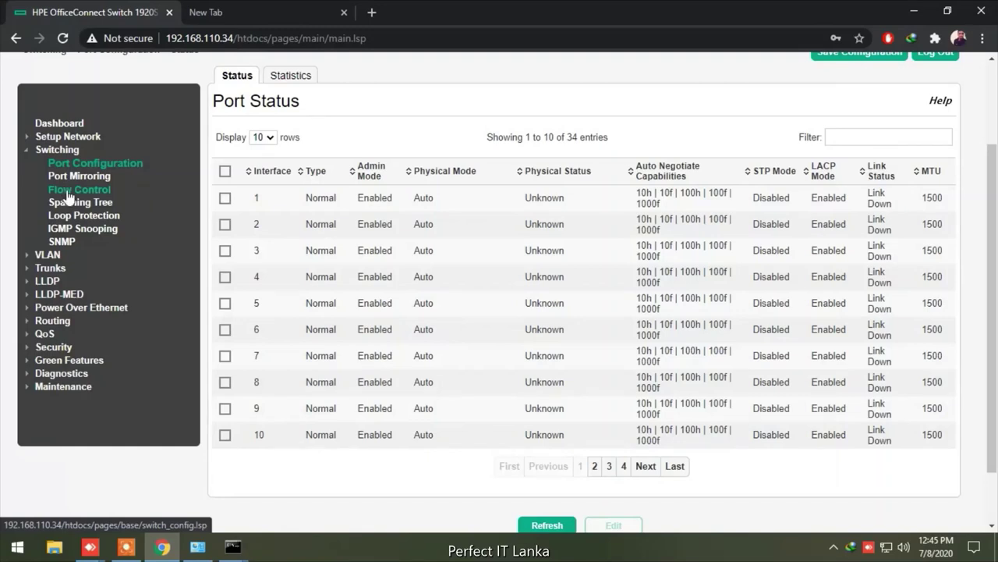
{"action": "left_click", "coordinate": [70, 202]}
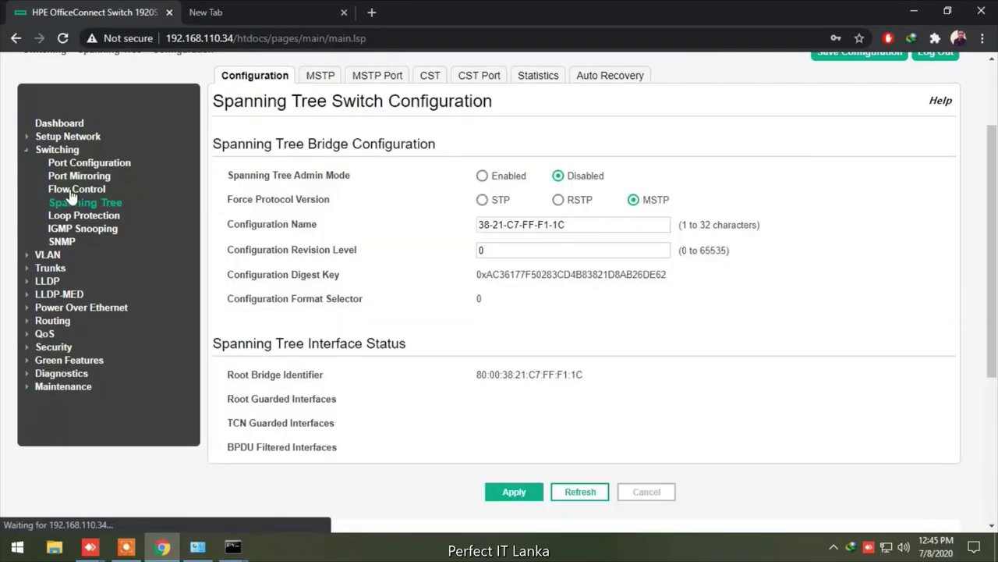
{"action": "left_click", "coordinate": [76, 163]}
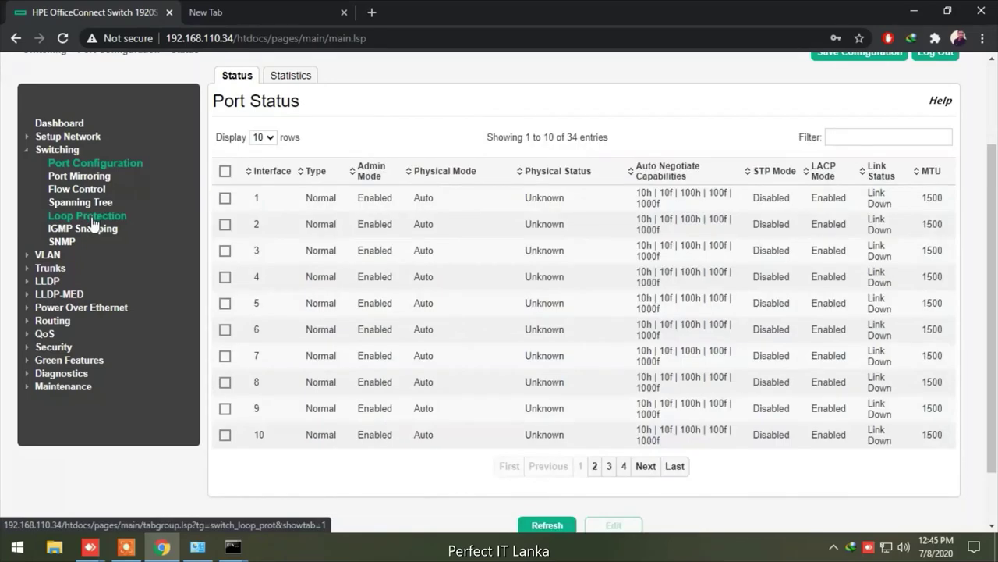
{"action": "left_click", "coordinate": [92, 223]}
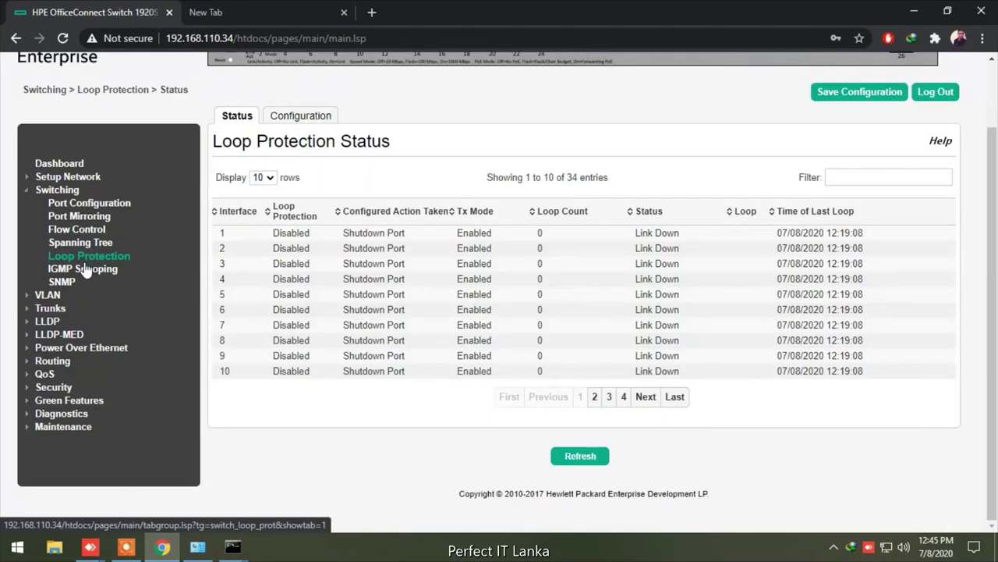
{"action": "left_click", "coordinate": [85, 270]}
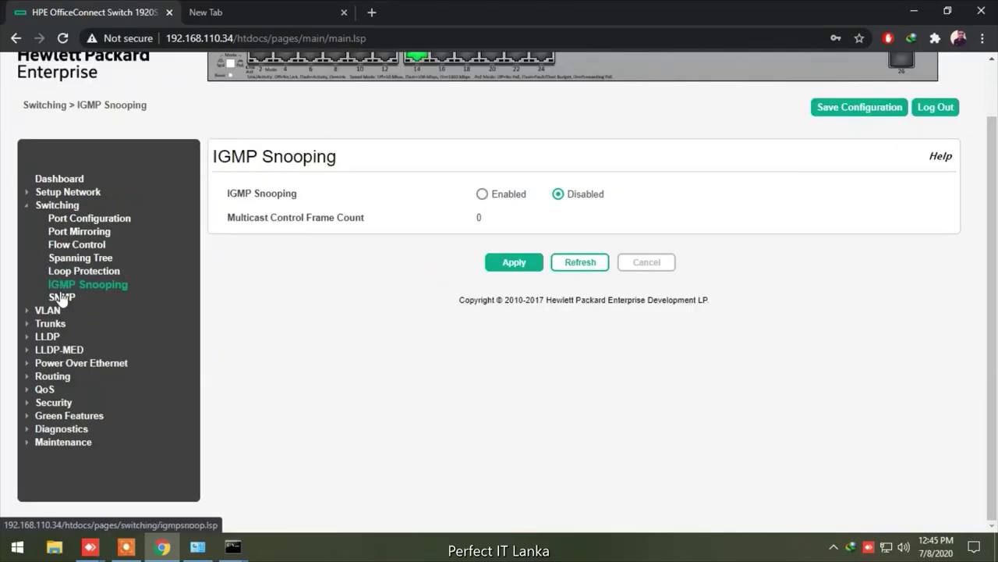
{"action": "left_click", "coordinate": [61, 297]}
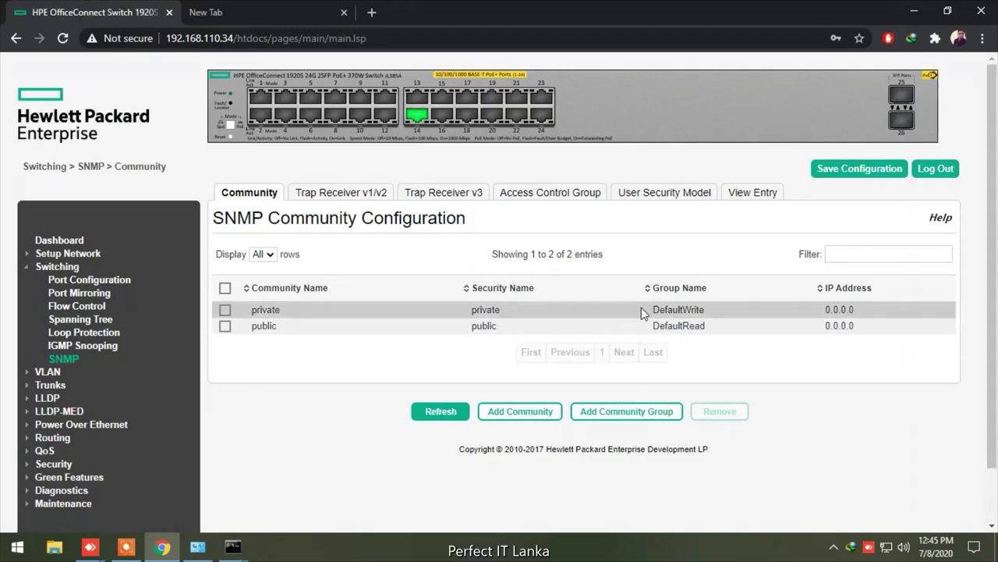
{"action": "left_click", "coordinate": [936, 170]}
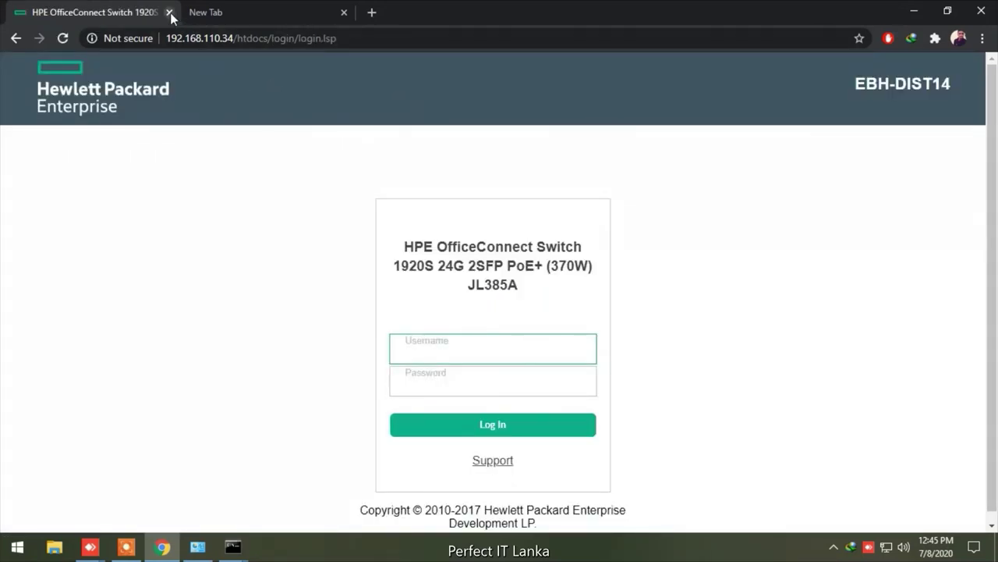
Close both Chrome tabs and all three Command Prompt windows, then refresh the desktop
{"action": "left_click", "coordinate": [170, 12]}
{"action": "left_click", "coordinate": [169, 12]}
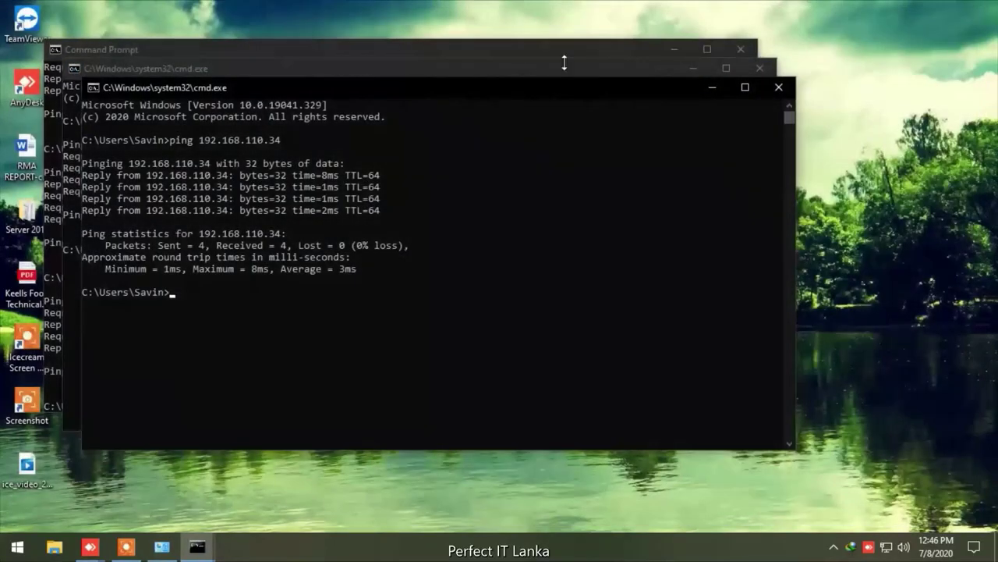
{"action": "left_click", "coordinate": [778, 88]}
{"action": "left_click", "coordinate": [760, 67]}
{"action": "left_click", "coordinate": [741, 49]}
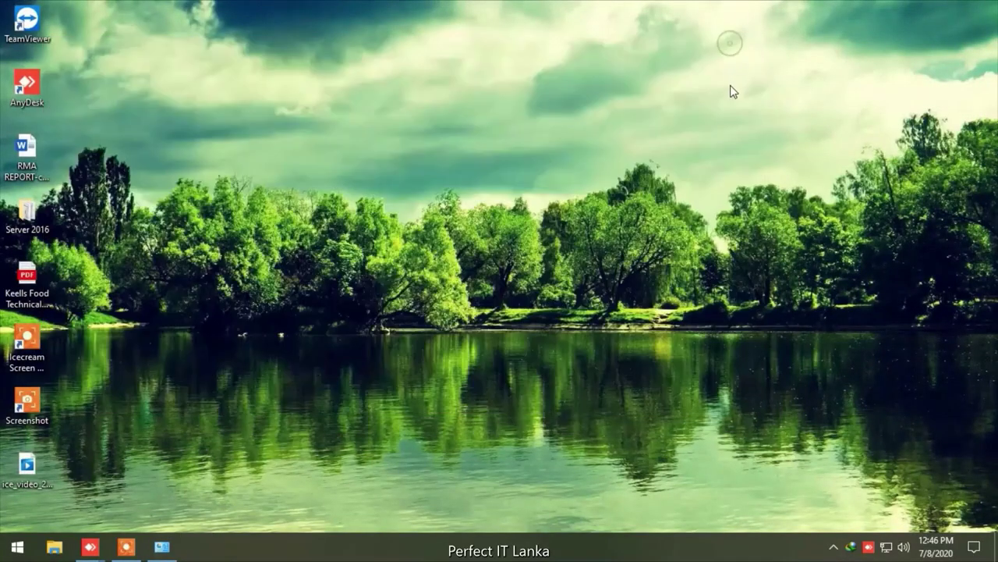
{"action": "right_click", "coordinate": [732, 83]}
{"action": "left_click", "coordinate": [746, 124]}
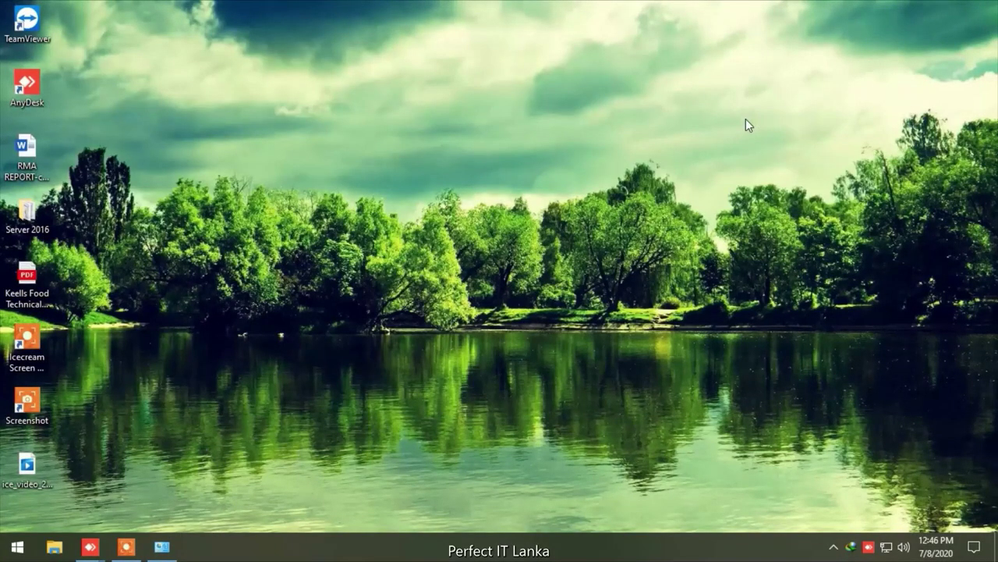